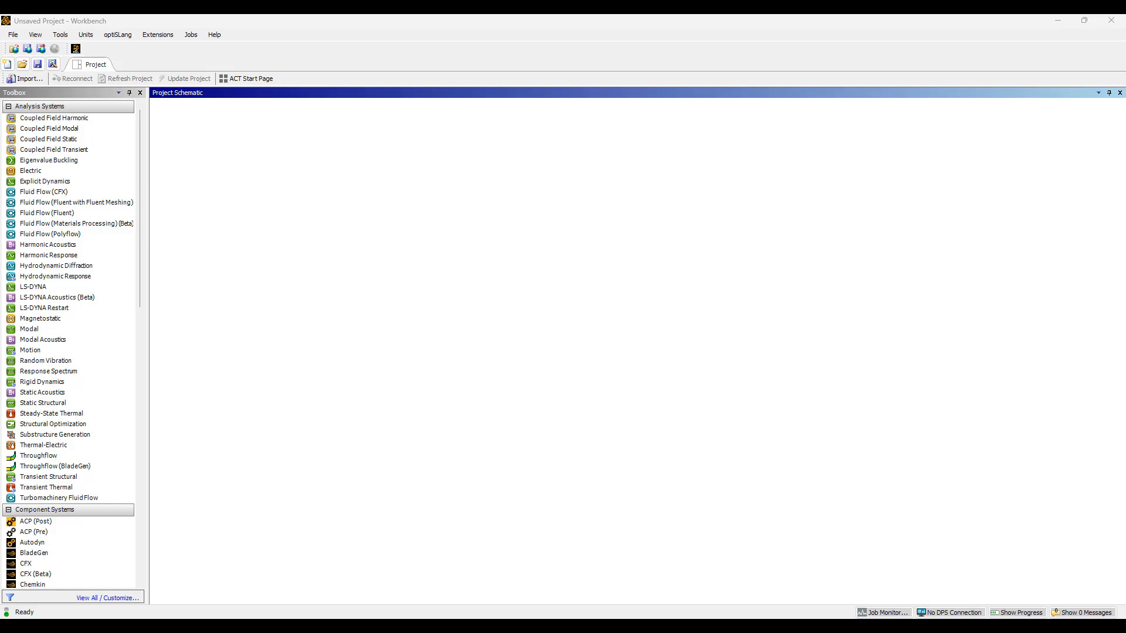
Step: Add the AM DED Process custom system to the project and import DED_Racetrack.scdoc as the geometry of its Transient Thermal system
scroll(101, 294, "down", 18)
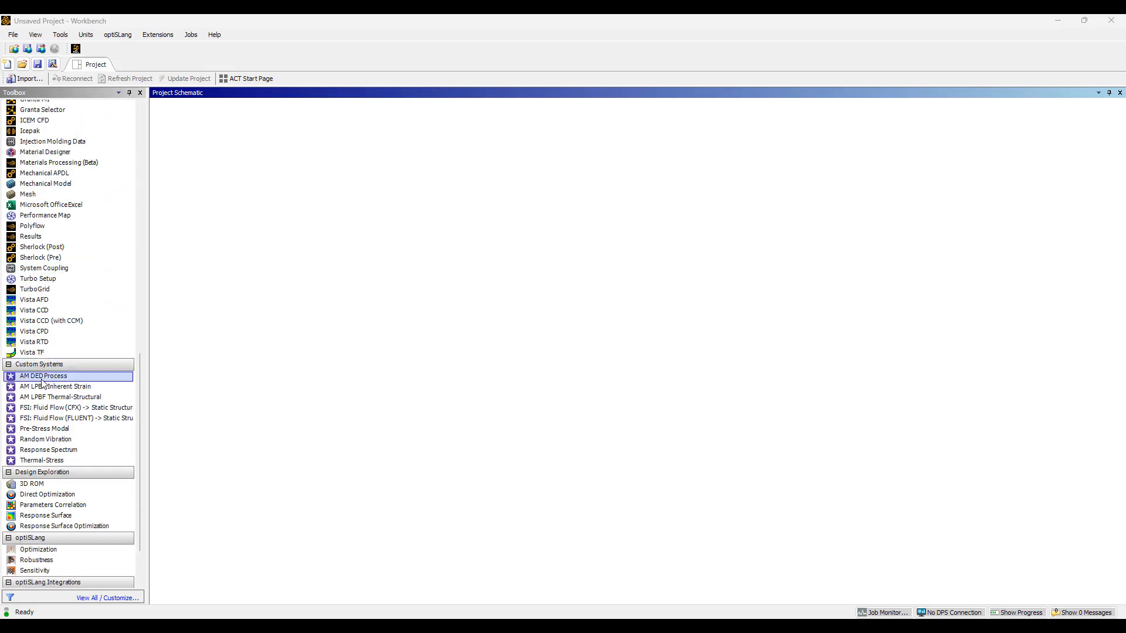
double_click(41, 379)
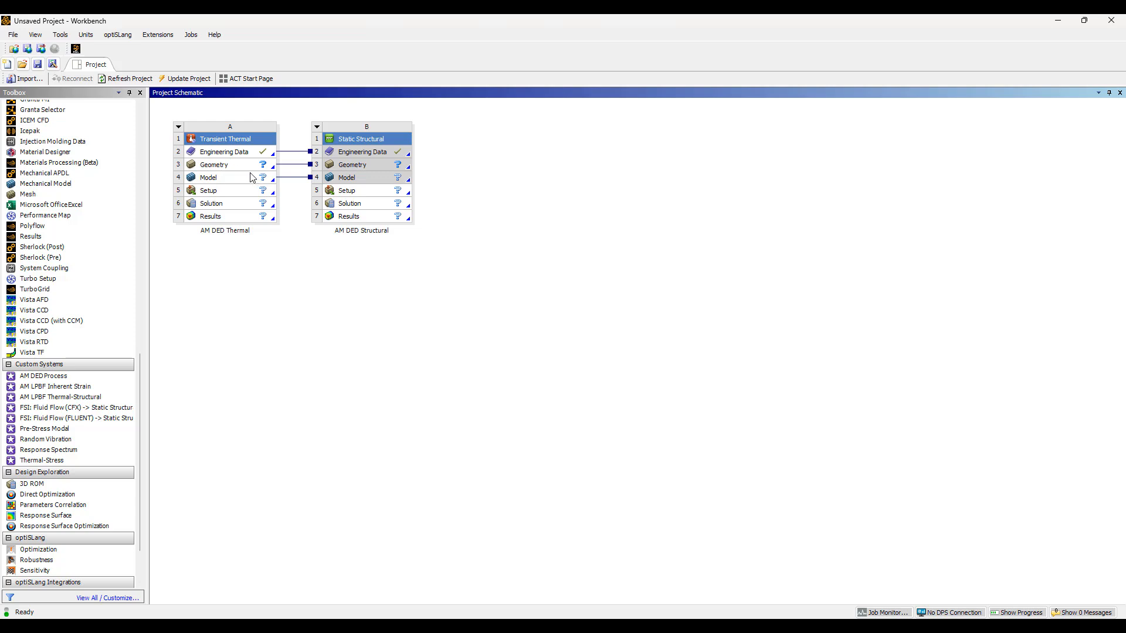
left_click(235, 167)
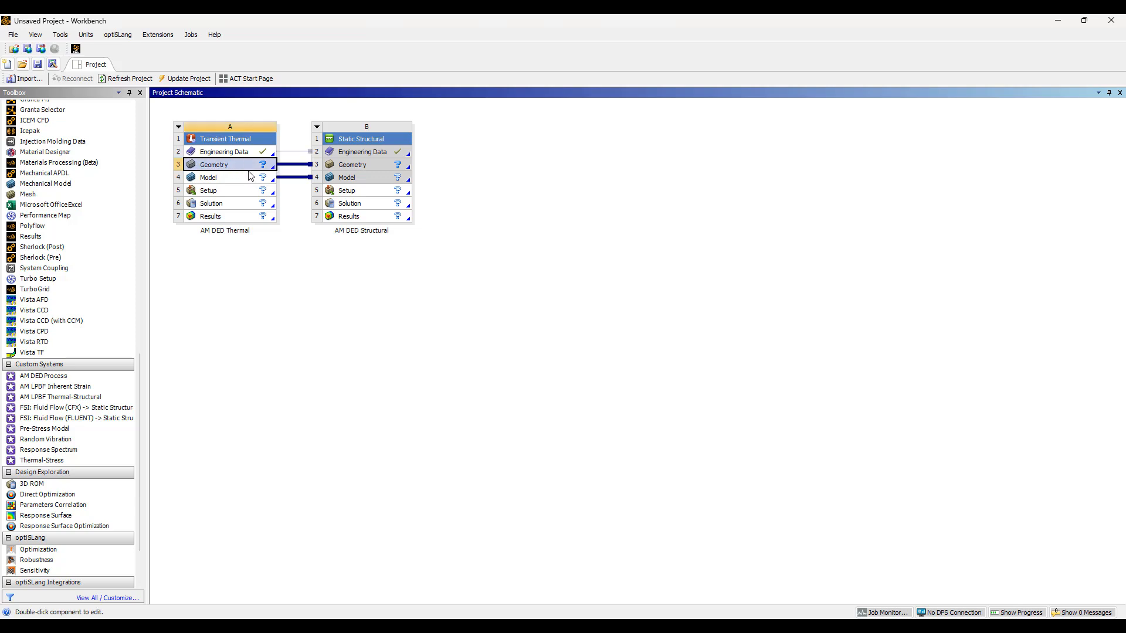
right_click(235, 167)
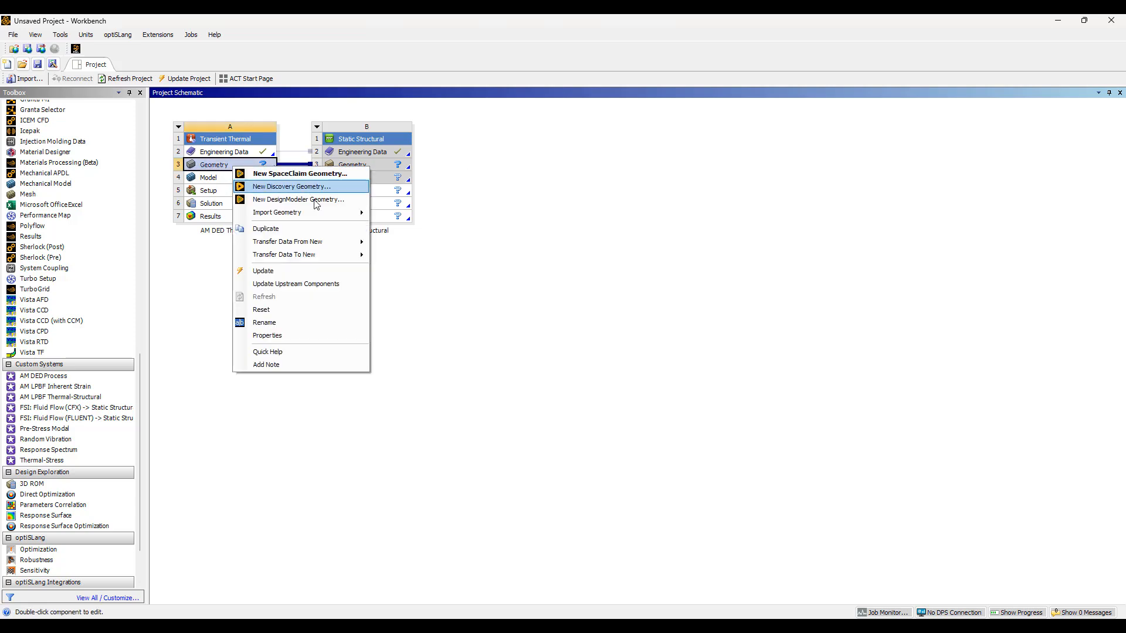
mouse_move(315, 211)
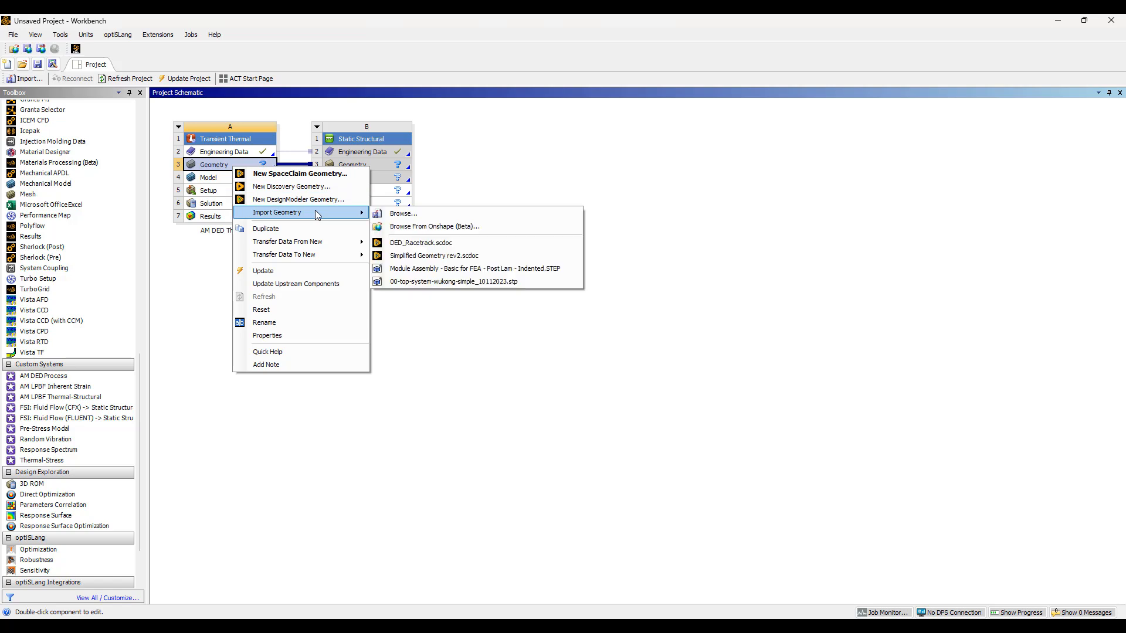
left_click(431, 243)
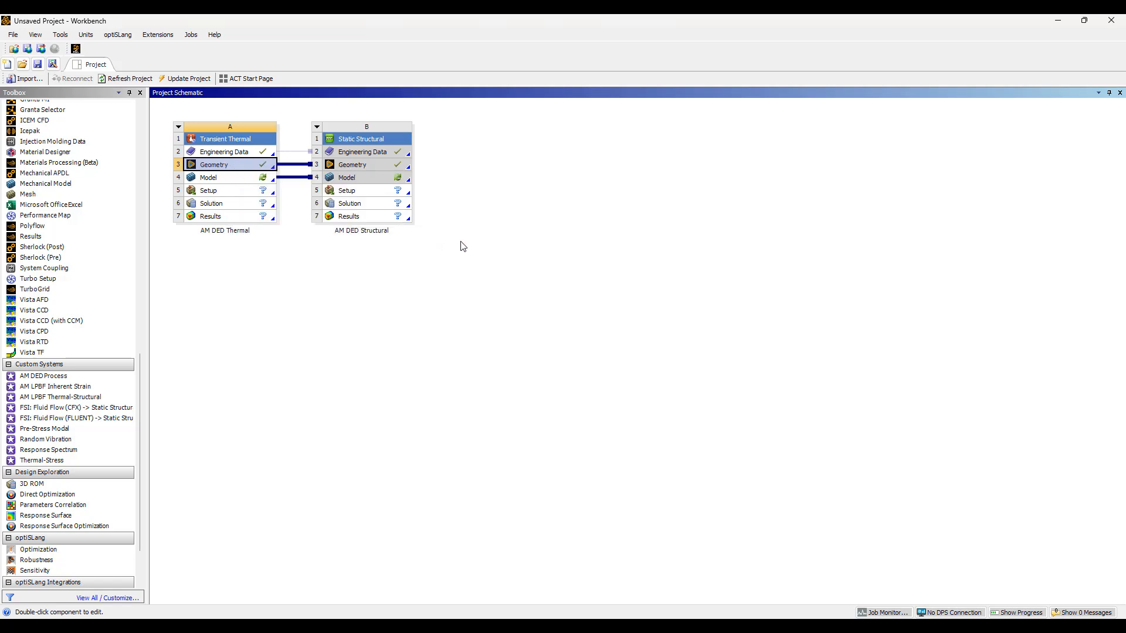
Step: Open the Transient Thermal system's Model in Mechanical and maximize the window
double_click(247, 178)
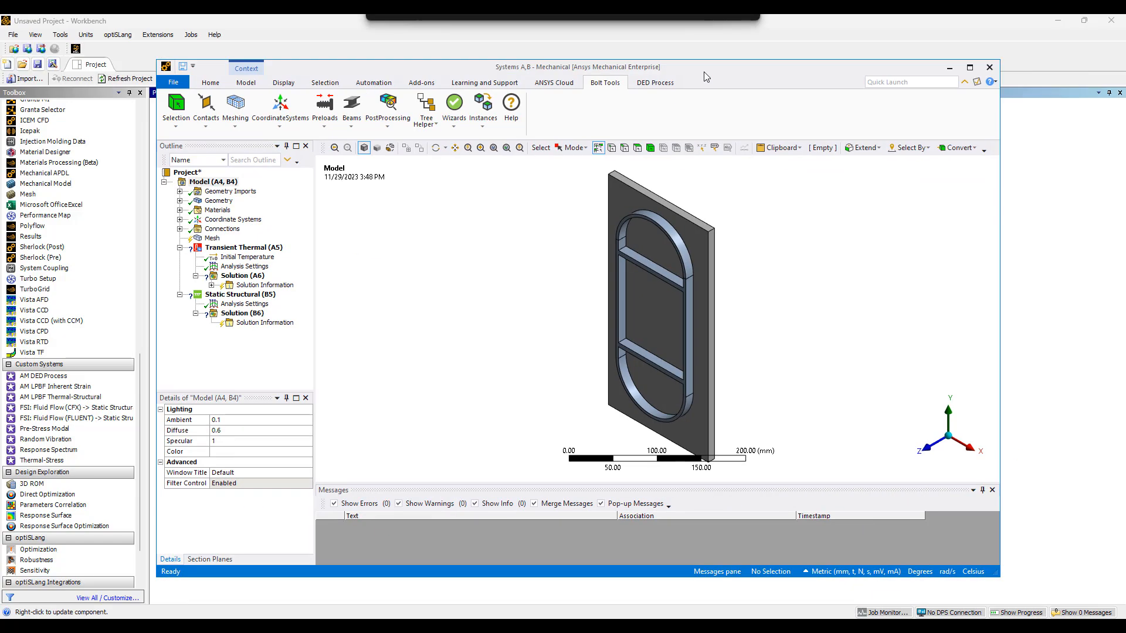
double_click(719, 70)
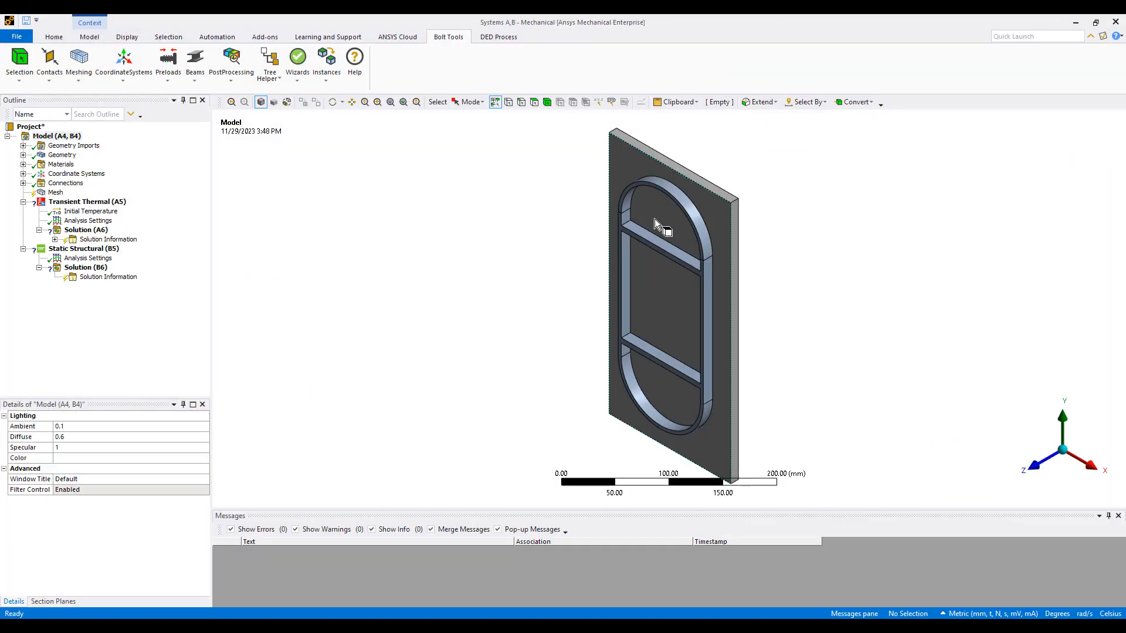
Step: Examine the geometry from several angles, highlighting the base plate's upper face and the whole racetrack-shaped body
middle_click_drag(563, 314, 773, 284)
scroll(688, 357, "down", 3)
scroll(688, 357, "up", 6)
left_click(635, 392)
middle_click_drag(641, 389, 762, 352)
scroll(754, 226, "up", 5)
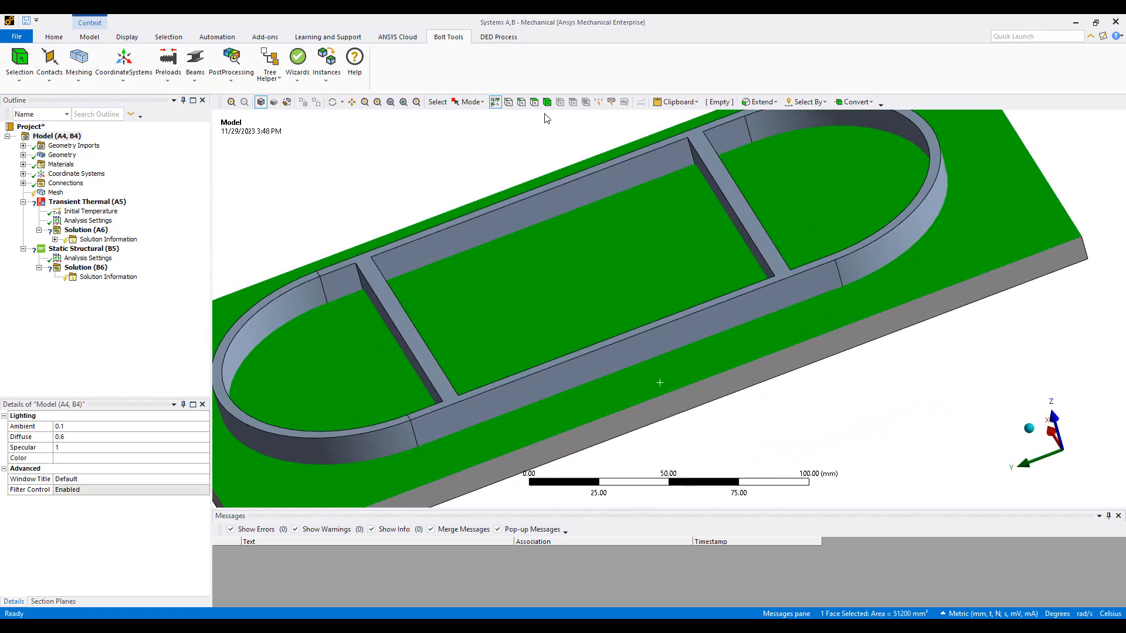
left_click(546, 102)
scroll(656, 252, "down", 3)
left_click(728, 313)
mouse_move(727, 313)
middle_mouse_down()
mouse_move(745, 308)
mouse_move(721, 272)
mouse_move(724, 311)
middle_mouse_up()
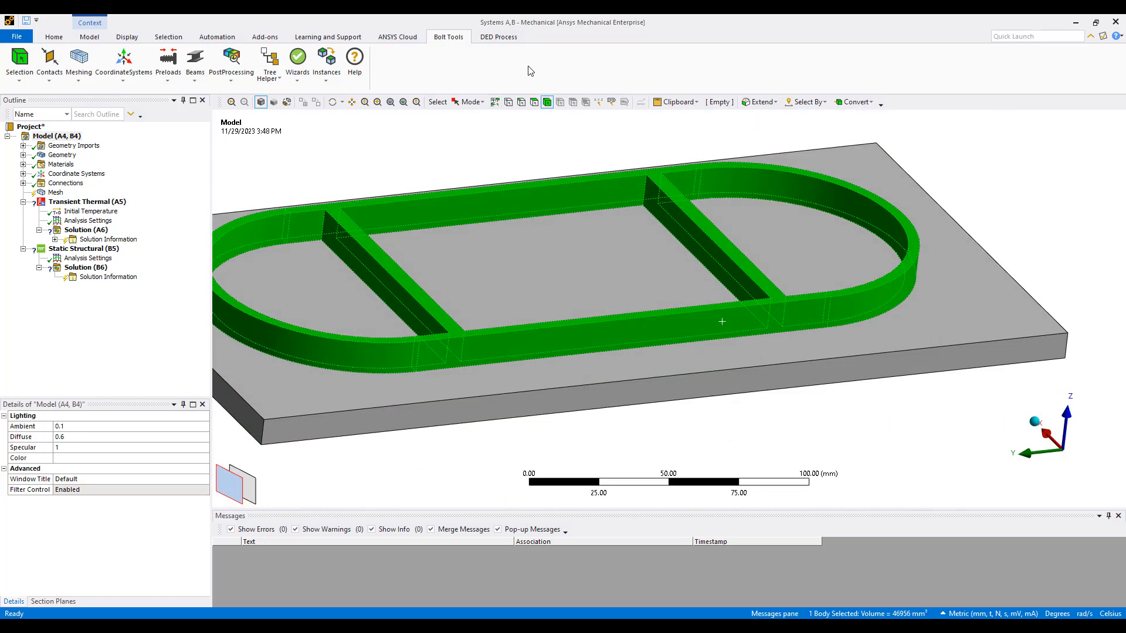
Step: Open the DED Process wizard, exit to the wizard list, and start the DED Process wizard again
left_click(502, 37)
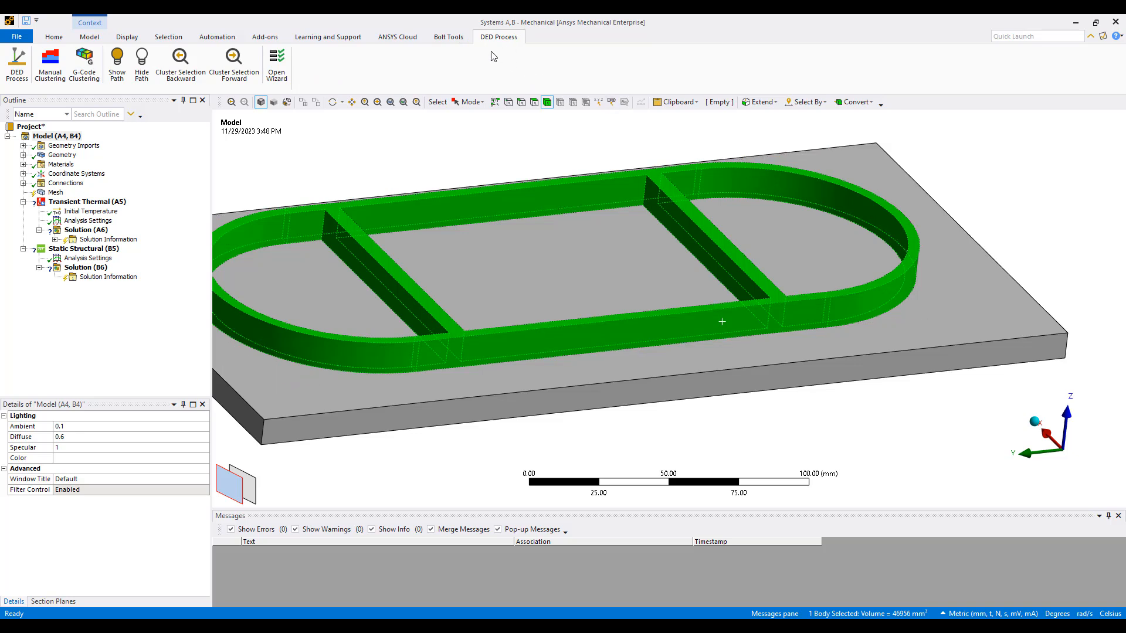
left_click(276, 63)
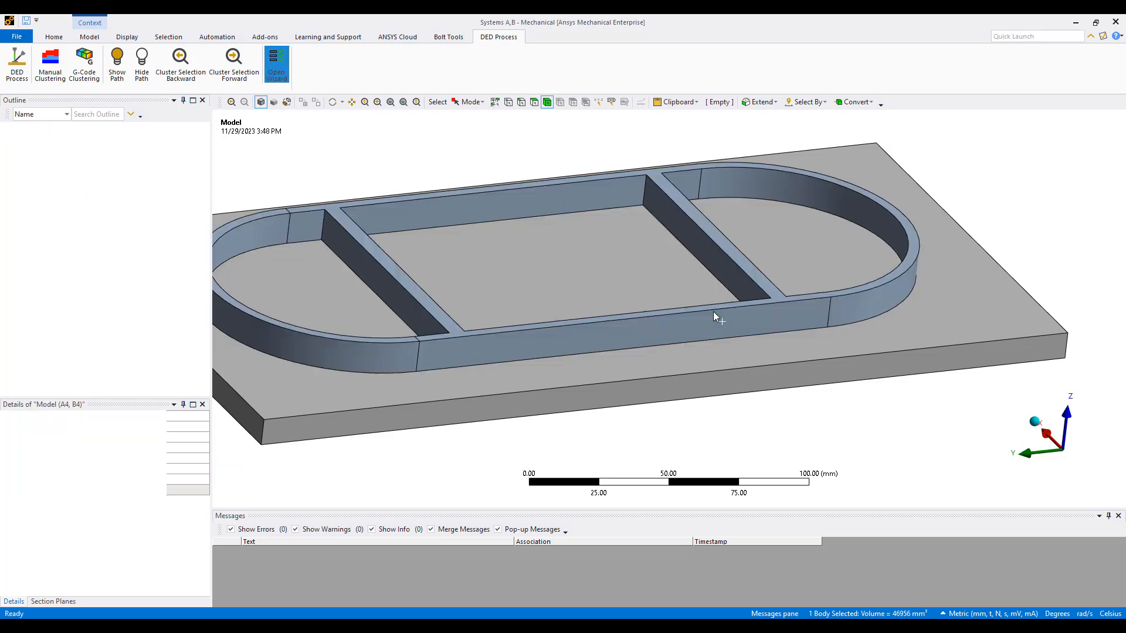
left_click(984, 346)
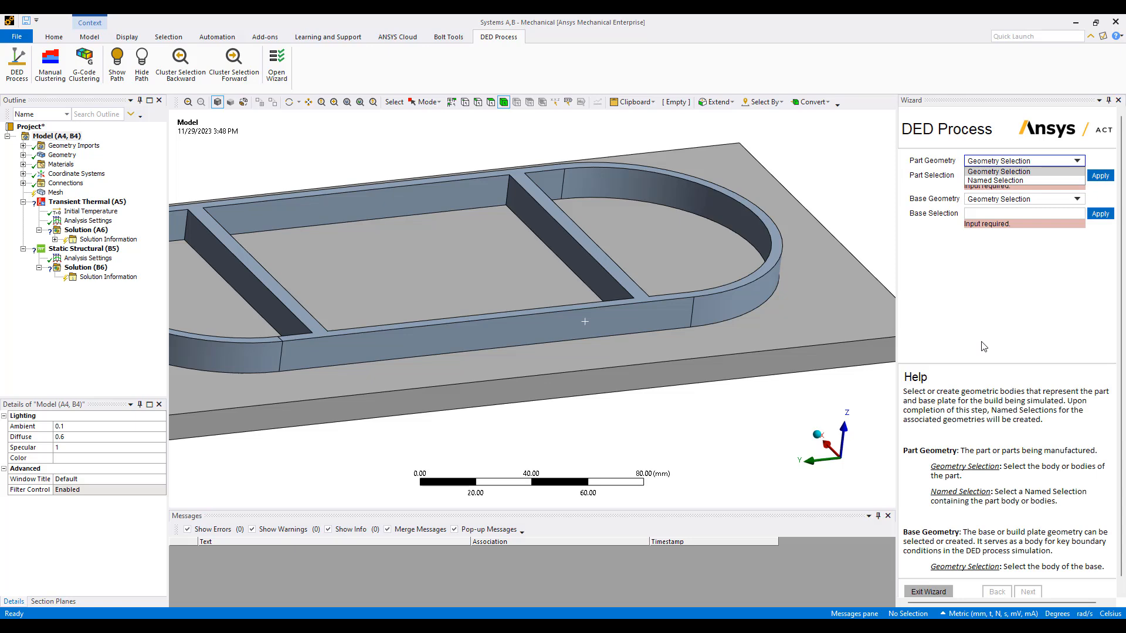
left_click(935, 589)
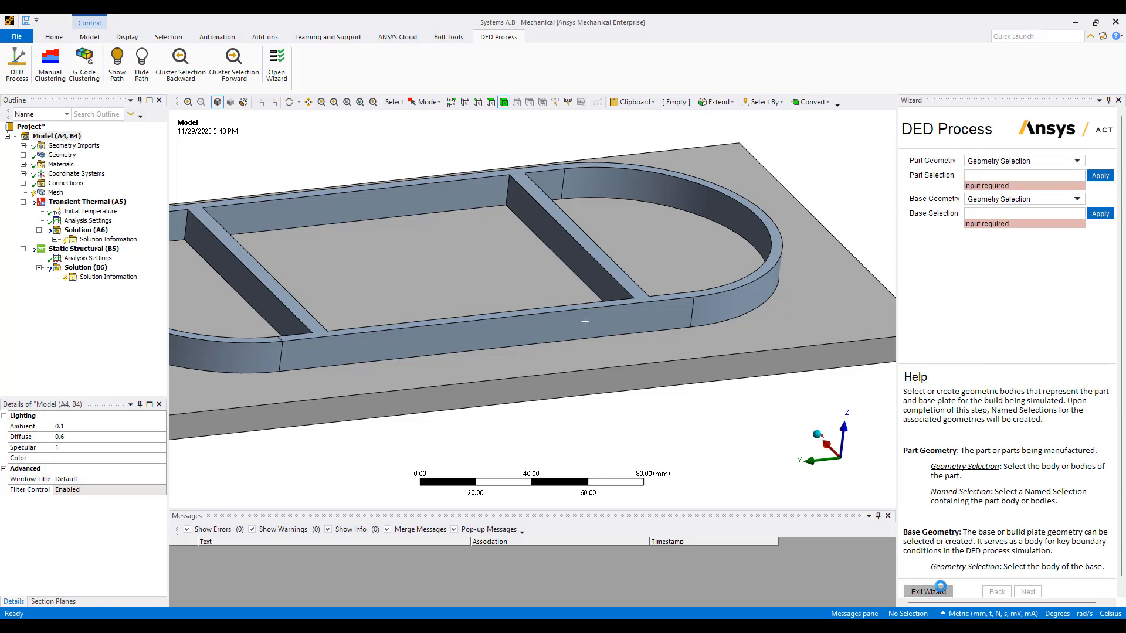
left_click(997, 383)
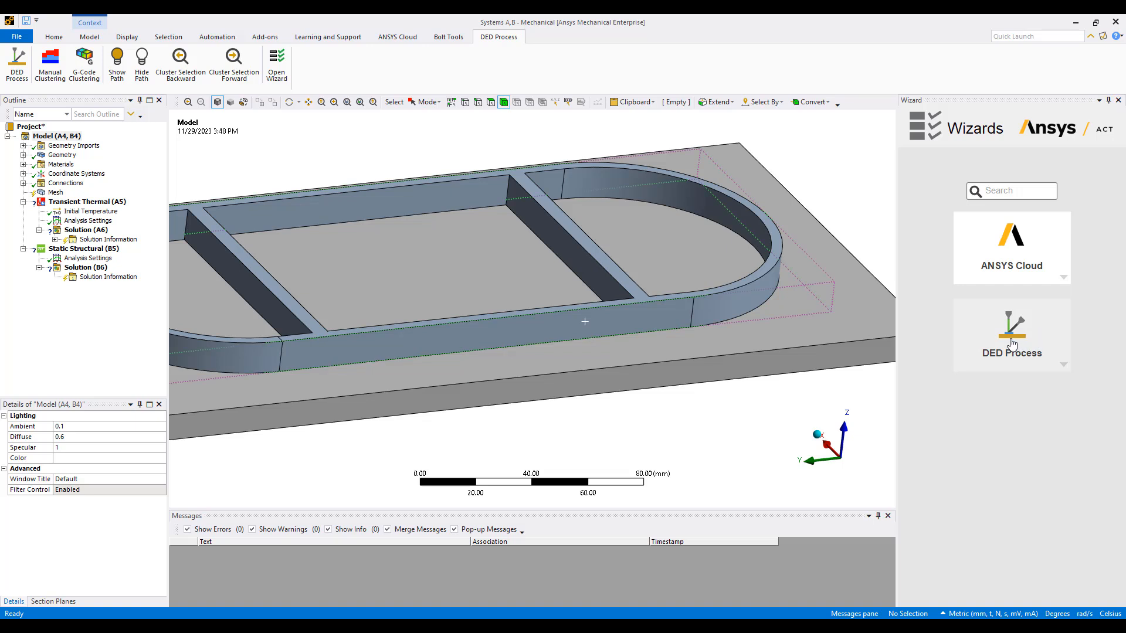
left_click(1012, 344)
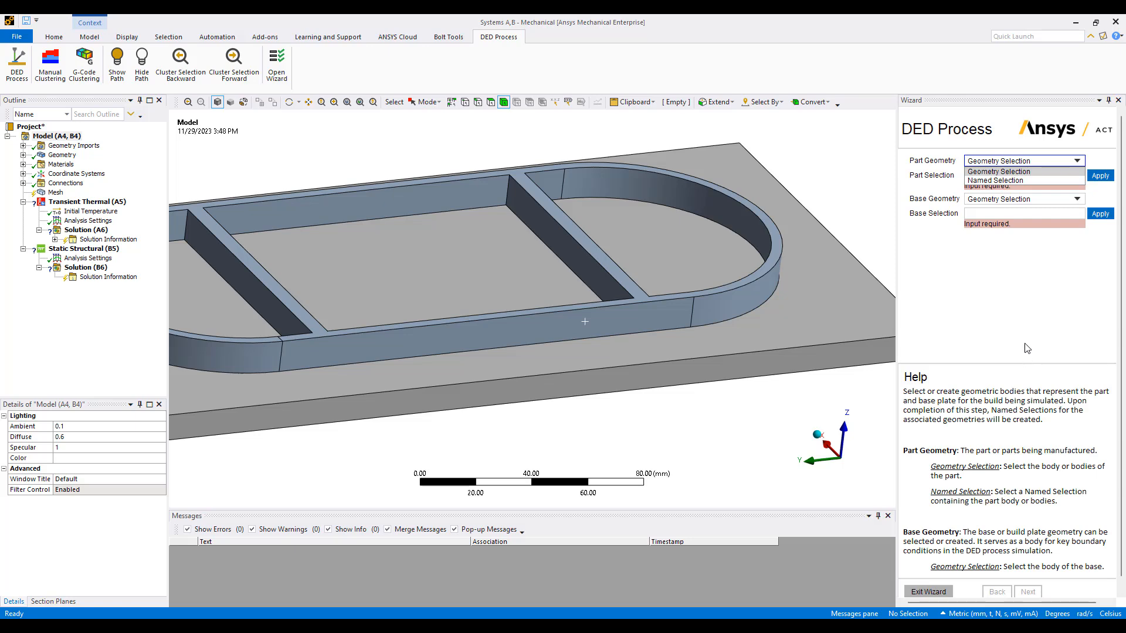
left_click(994, 290)
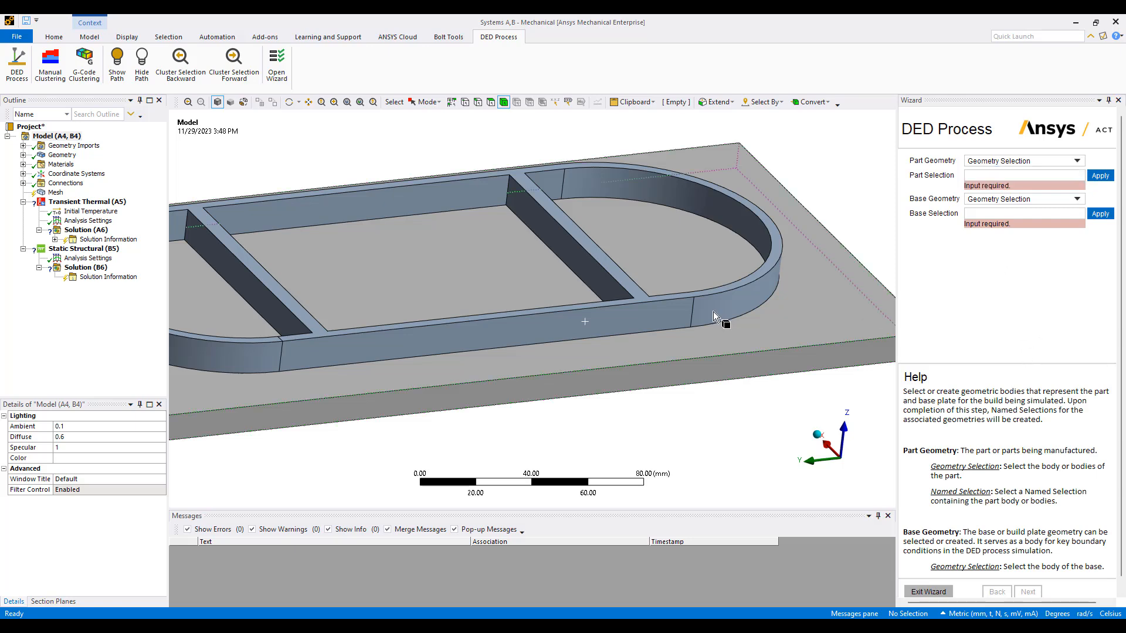
Step: Assign the racetrack body as the part and the plate as the base in the wizard, and advance to the mesh settings
scroll(639, 267, "down", 1)
left_click(746, 282)
left_click(1100, 176)
left_click(830, 292)
left_click(1101, 205)
scroll(1004, 540, "down", 5)
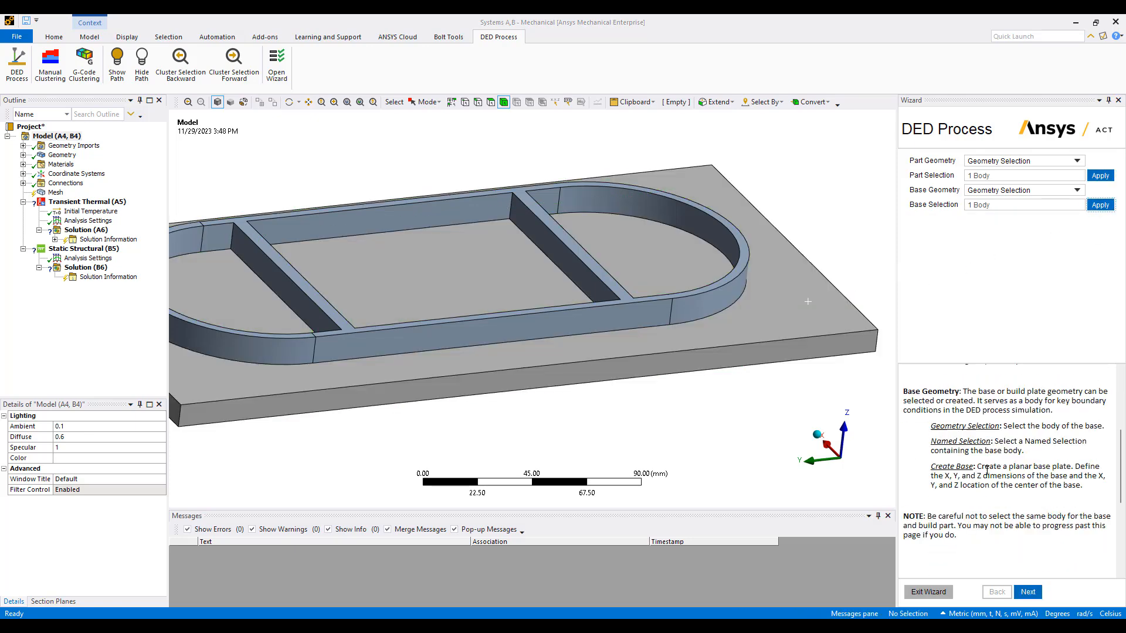
left_click(1030, 593)
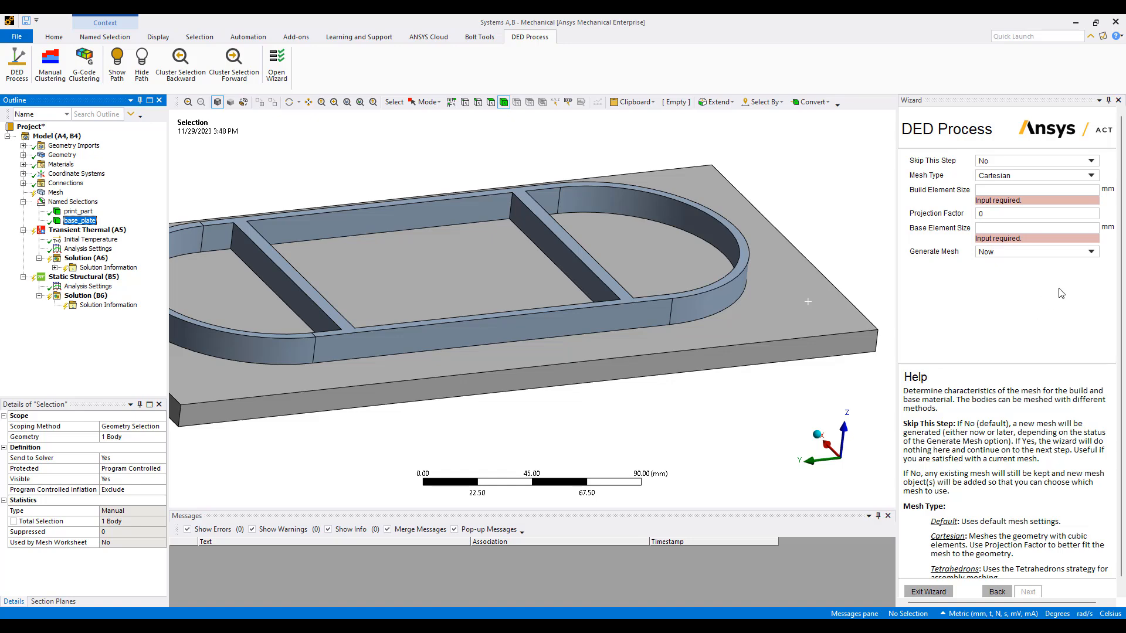
Step: Generate a Cartesian mesh with a build element size of 3 mm and a base element size of 4 mm
left_click(1039, 192)
left_click(1007, 227)
type("4")
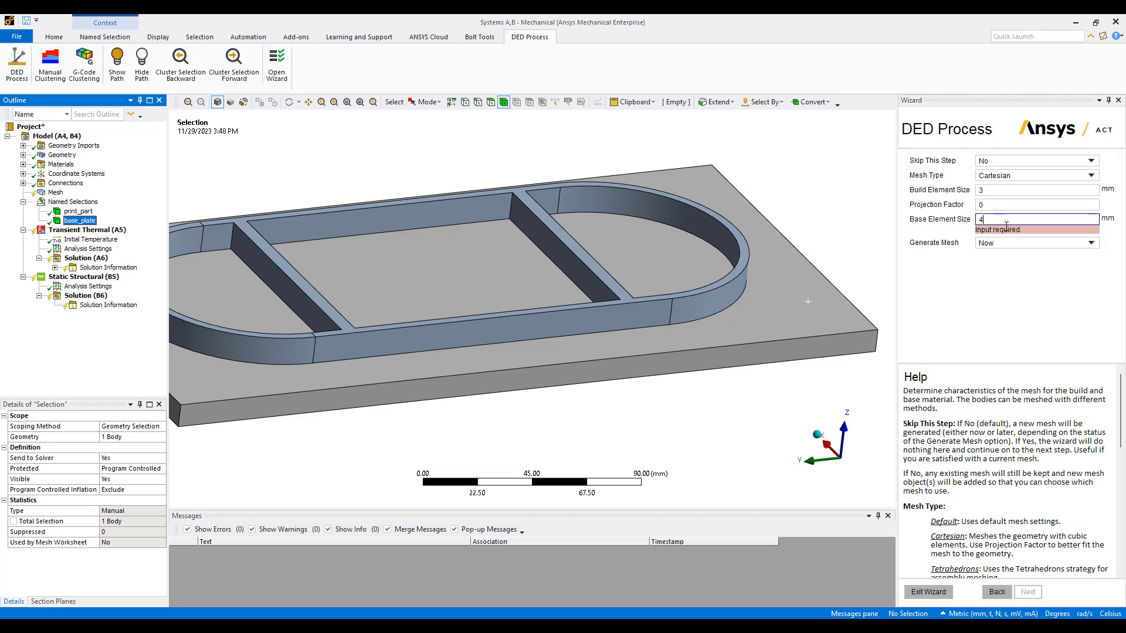
left_click(1006, 303)
left_click(1051, 178)
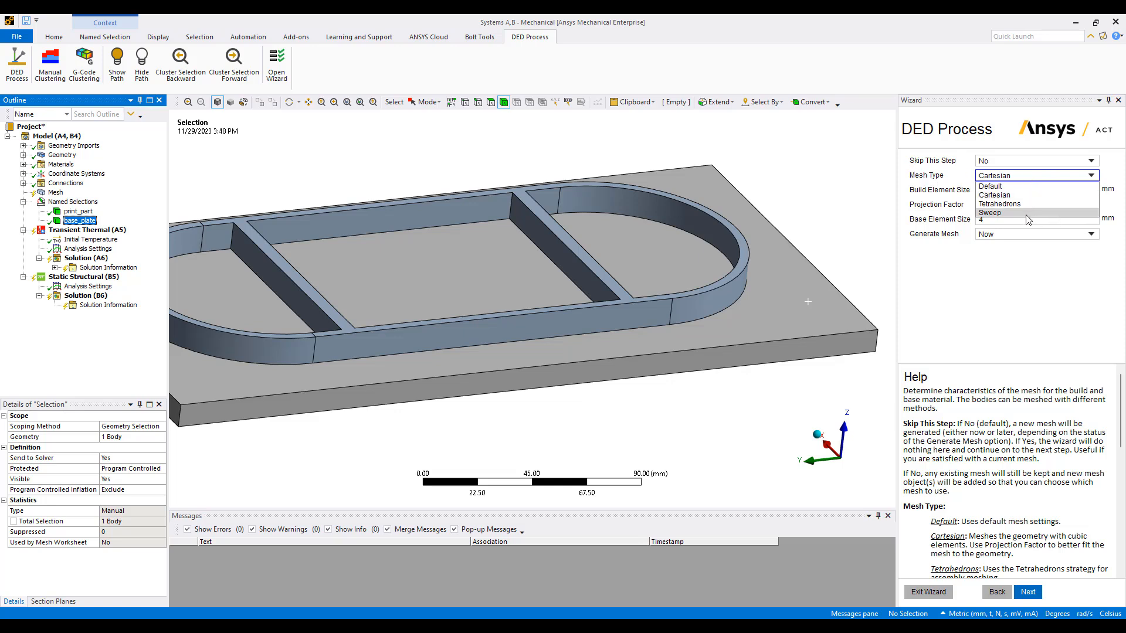
left_click(922, 177)
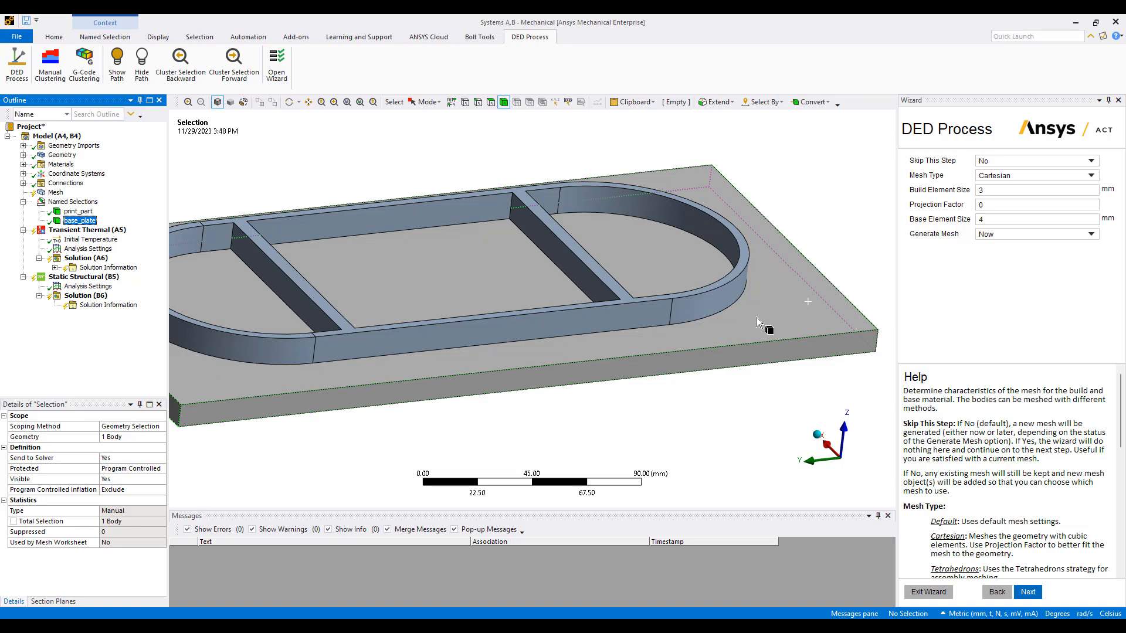
left_click(1028, 592)
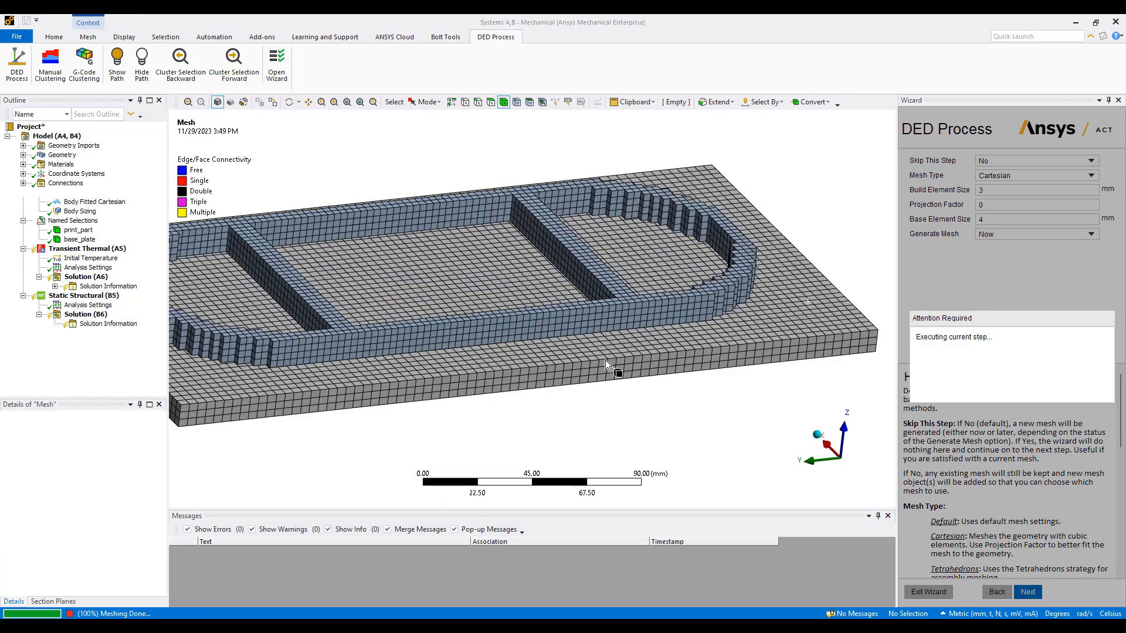
Step: Examine the generated mesh close up along the curved end of the racetrack and on the base plate
scroll(716, 339, "up", 8)
middle_click_drag(723, 345, 590, 348)
scroll(590, 349, "down", 10)
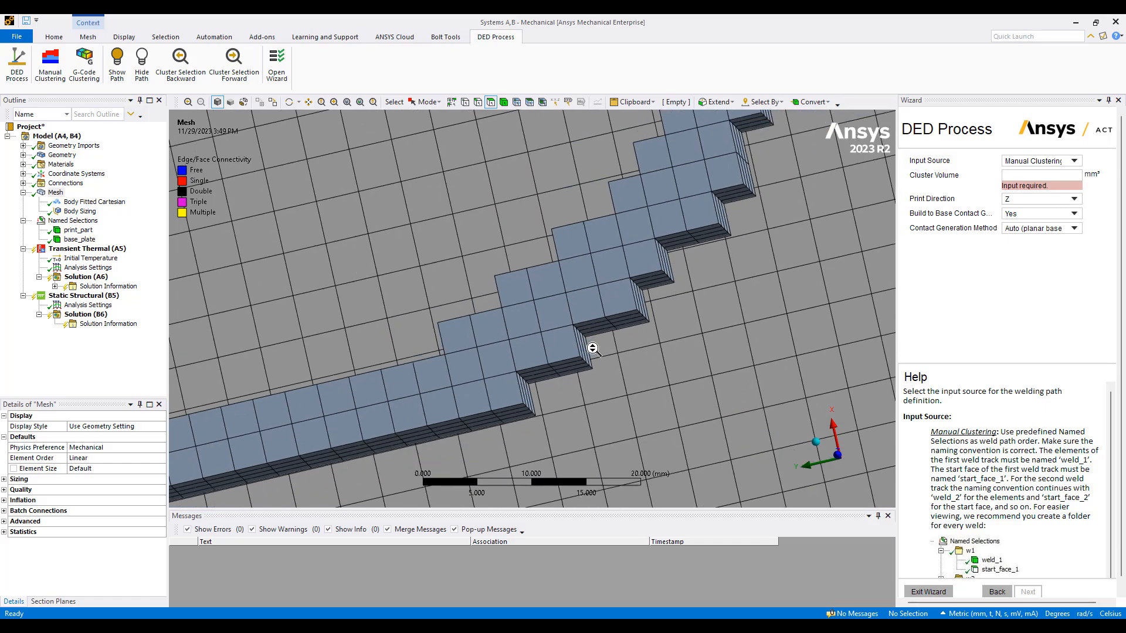
scroll(547, 323, "down", 2)
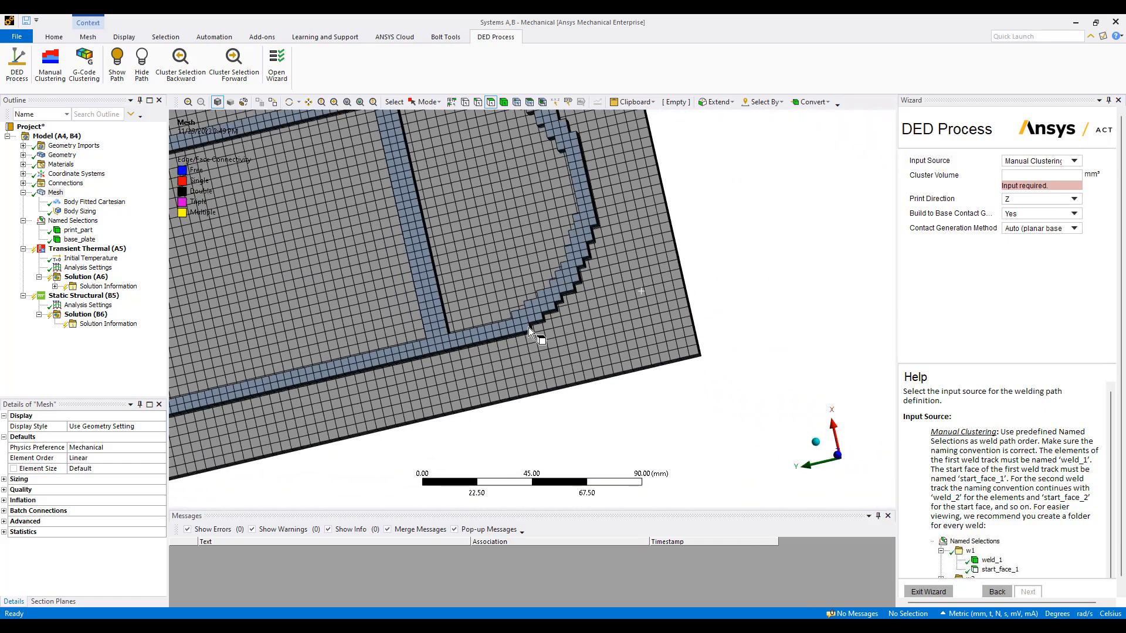
middle_click_drag(529, 324, 655, 316)
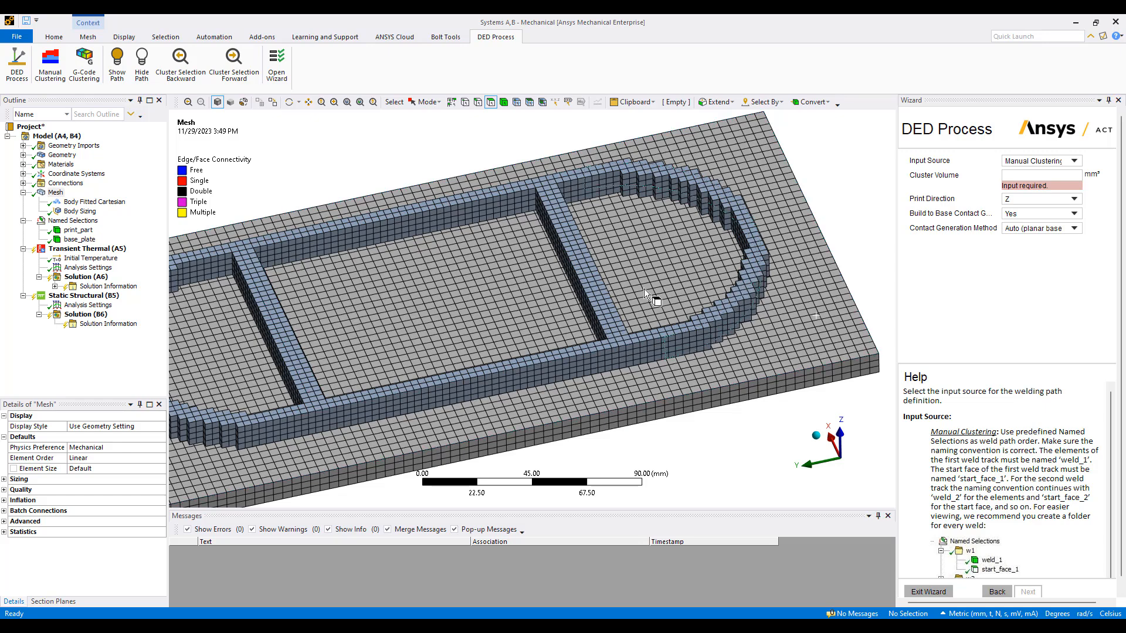
scroll(470, 352, "down", 2)
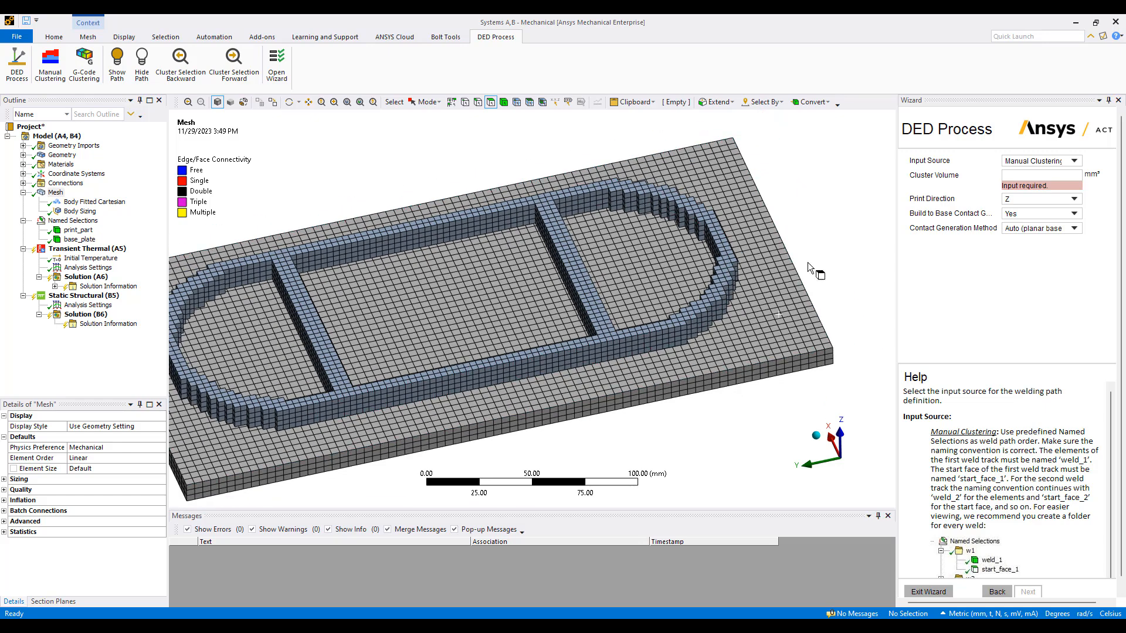
Step: Set the wizard's input source to G-Code Clustering and load DED_Racetrack_G-Code.txt from D:\Demo\additive\AM_DE_Racetrack
left_click(1078, 165)
left_click(1054, 182)
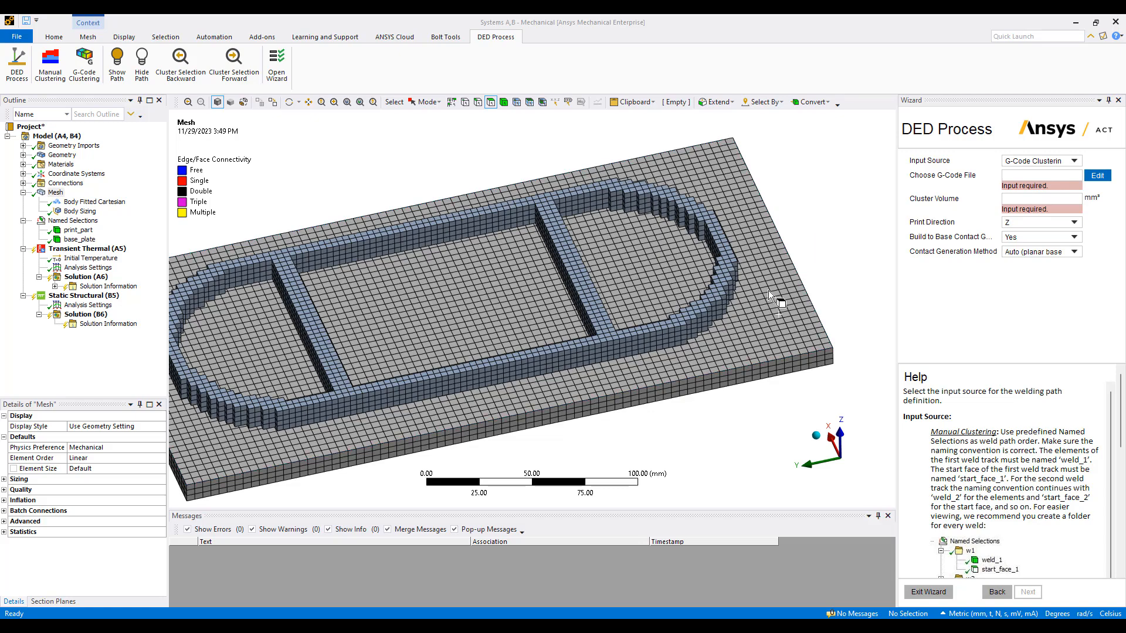
middle_click_drag(576, 362, 632, 364, "ctrl")
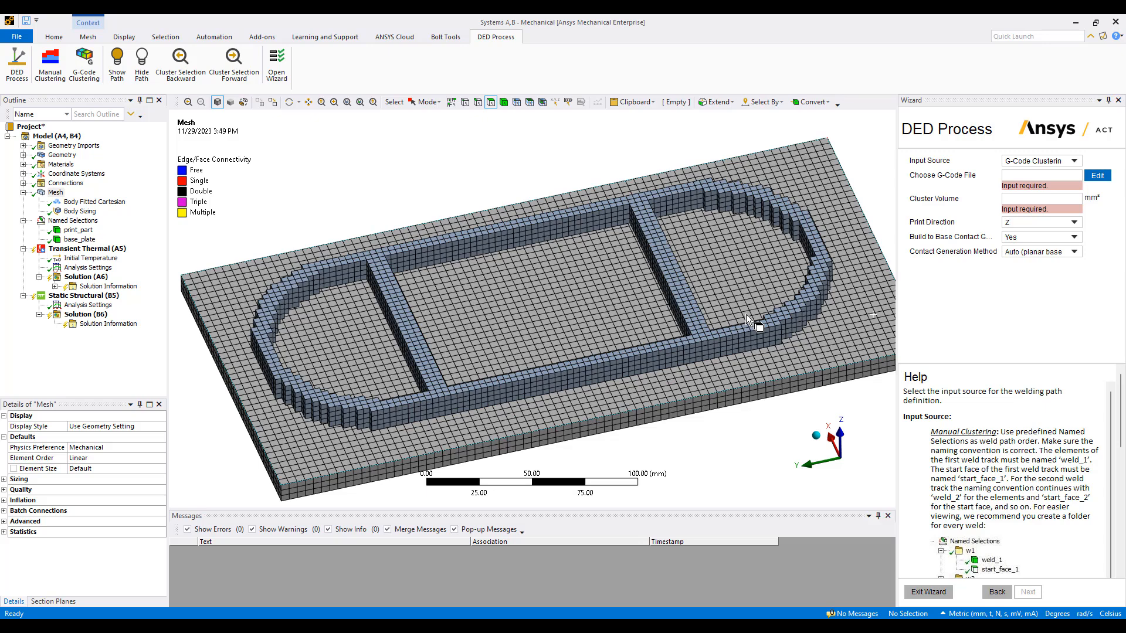
left_click(1097, 176)
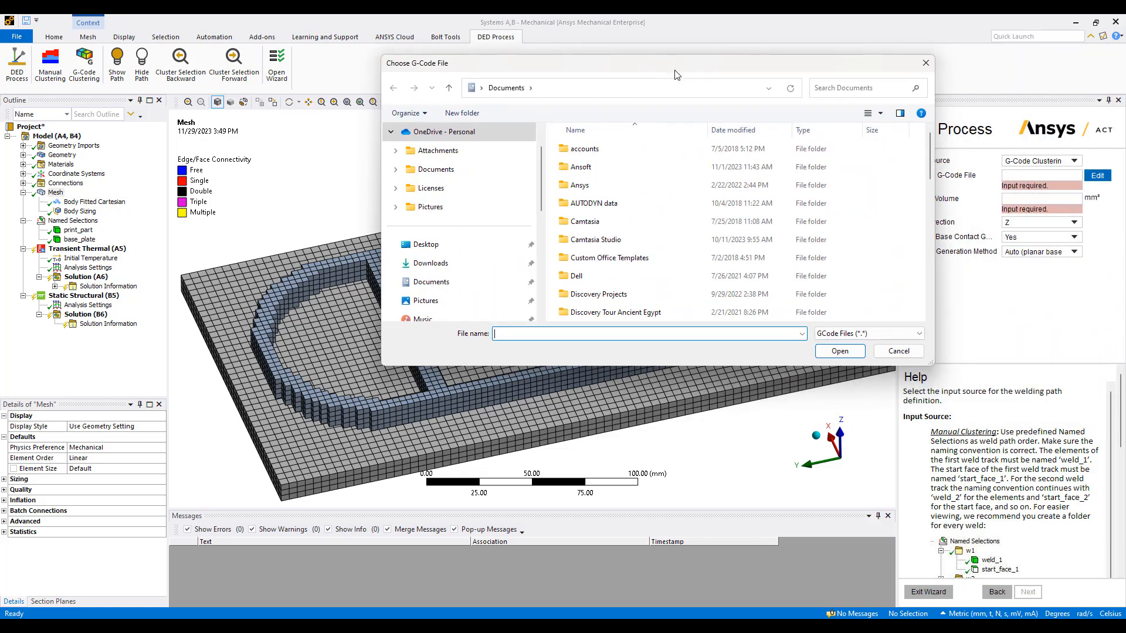
left_click(802, 334)
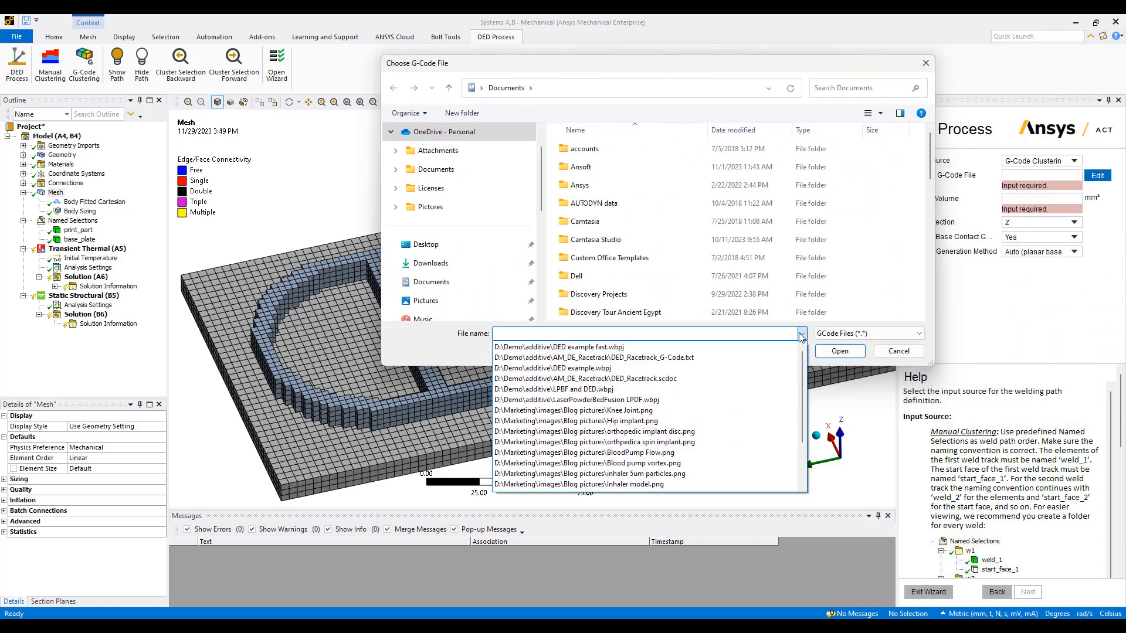
left_click(683, 357)
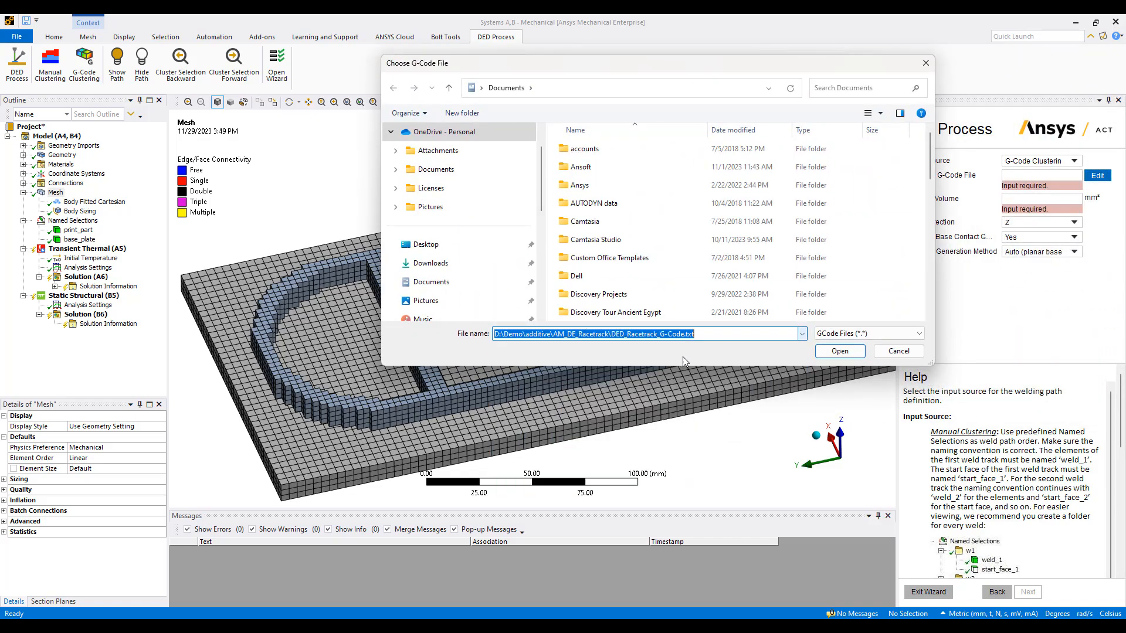
left_click(845, 352)
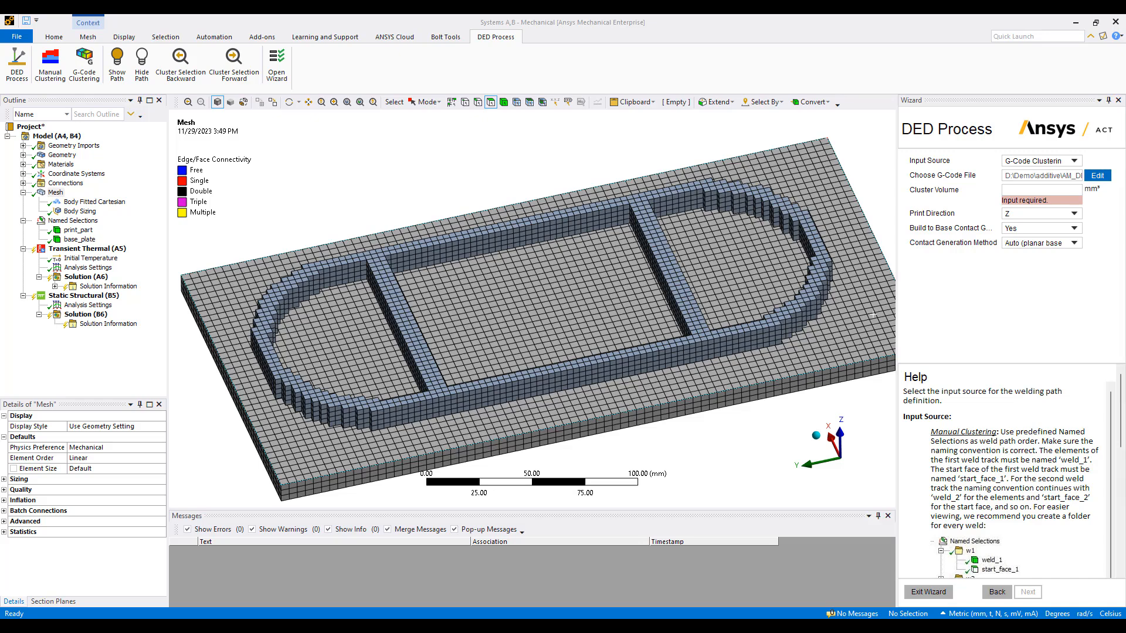
Step: Switch to the text editor and review the first-layer and next-layer moves in the racetrack G-code file
left_click_drag(1125, 117, 974, 117)
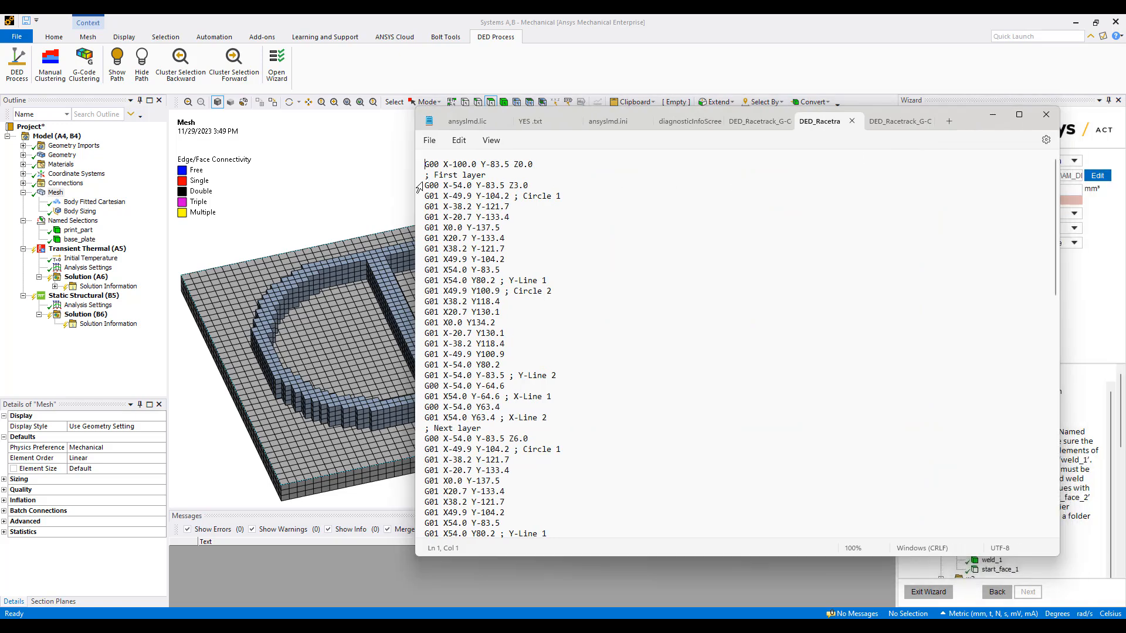
left_click_drag(425, 174, 559, 198)
scroll(489, 364, "down", 3)
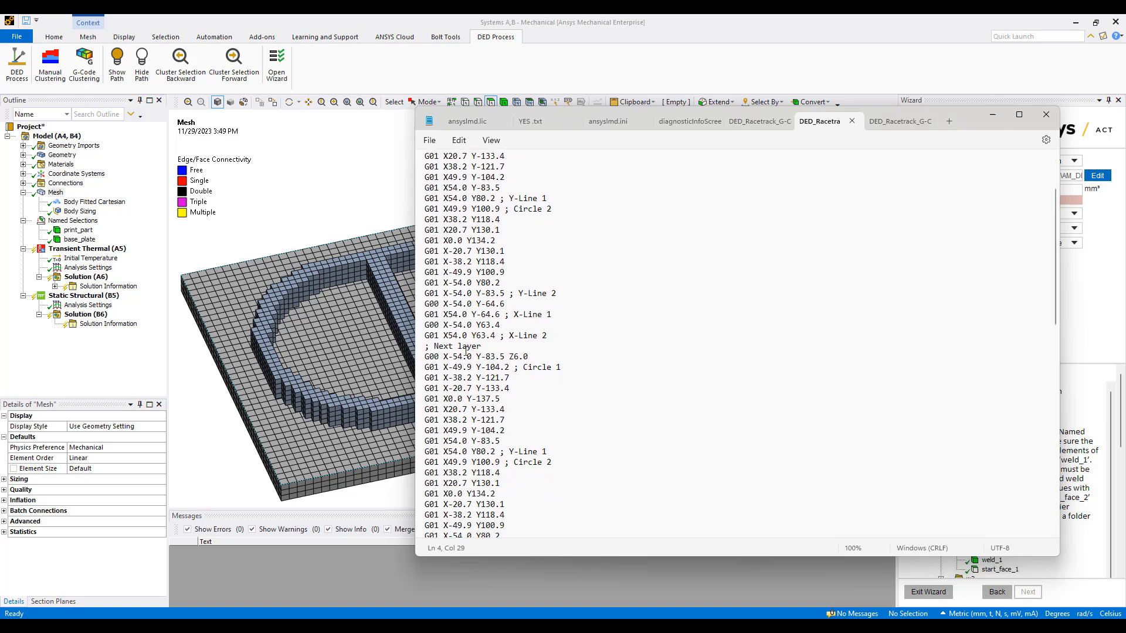
Step: Examine the Z height given at the start of each next layer in the G-code, and leave the text editor
left_click_drag(508, 357, 530, 356)
type("Z9.0")
scroll(522, 340, "down", 2)
left_click_drag(505, 293, 529, 293)
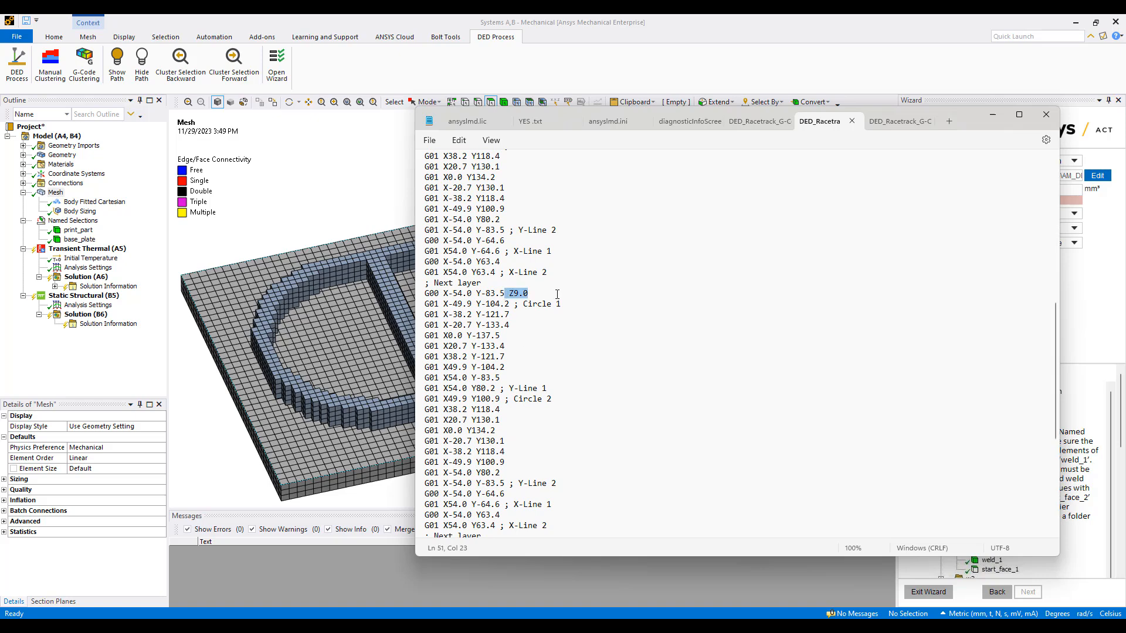
left_click(1051, 117)
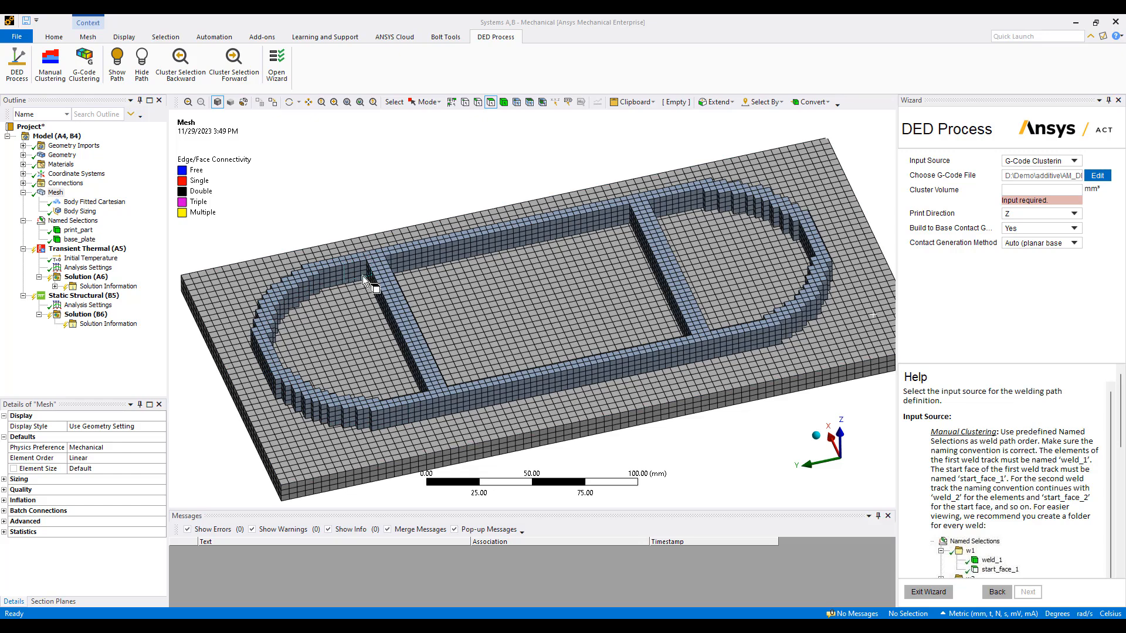
Step: Set the cluster volume to 1000 mm³ and proceed to the wizard's material assignment page
left_click(1026, 189)
type("1000")
left_click(1030, 296)
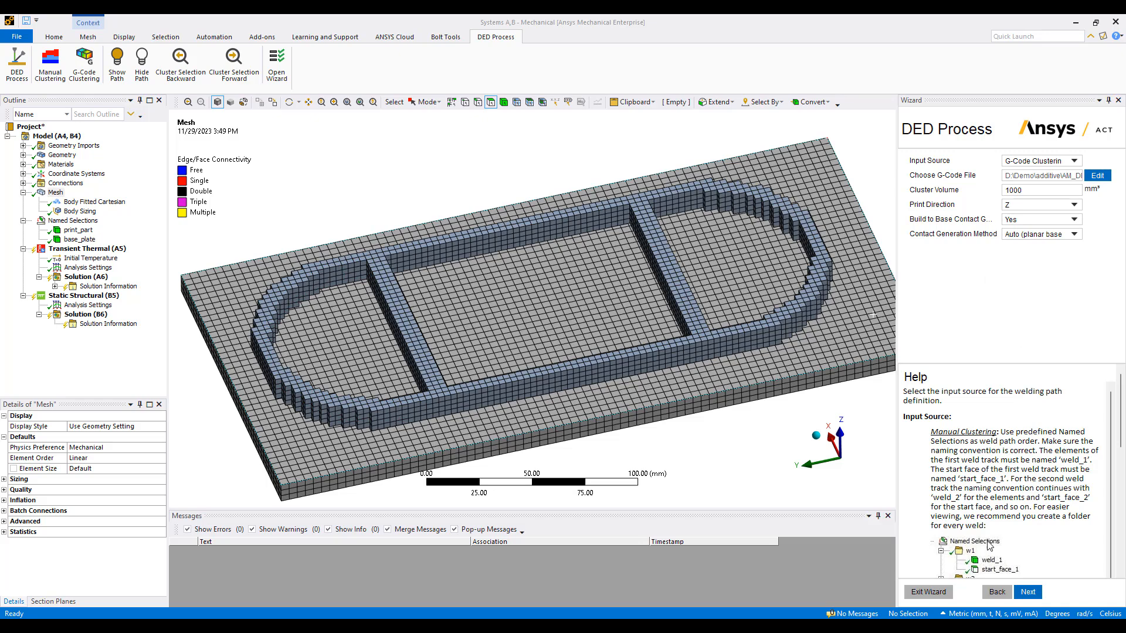
left_click(1017, 594)
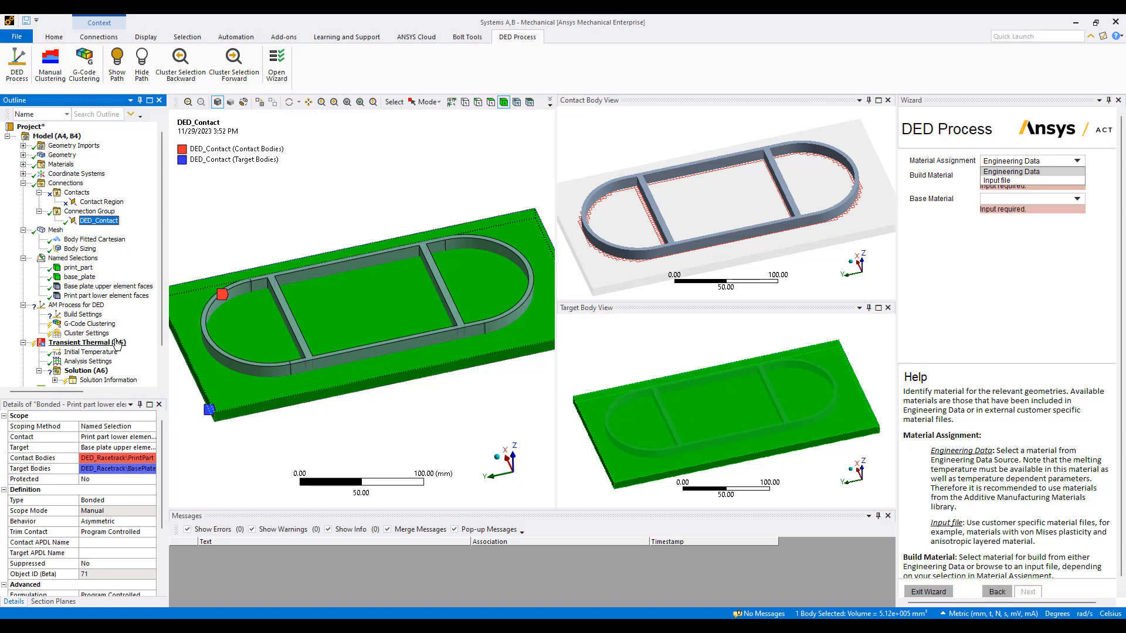
Step: Assign Inconel 718 from Engineering Data as both the build material and the base material
left_click(1009, 258)
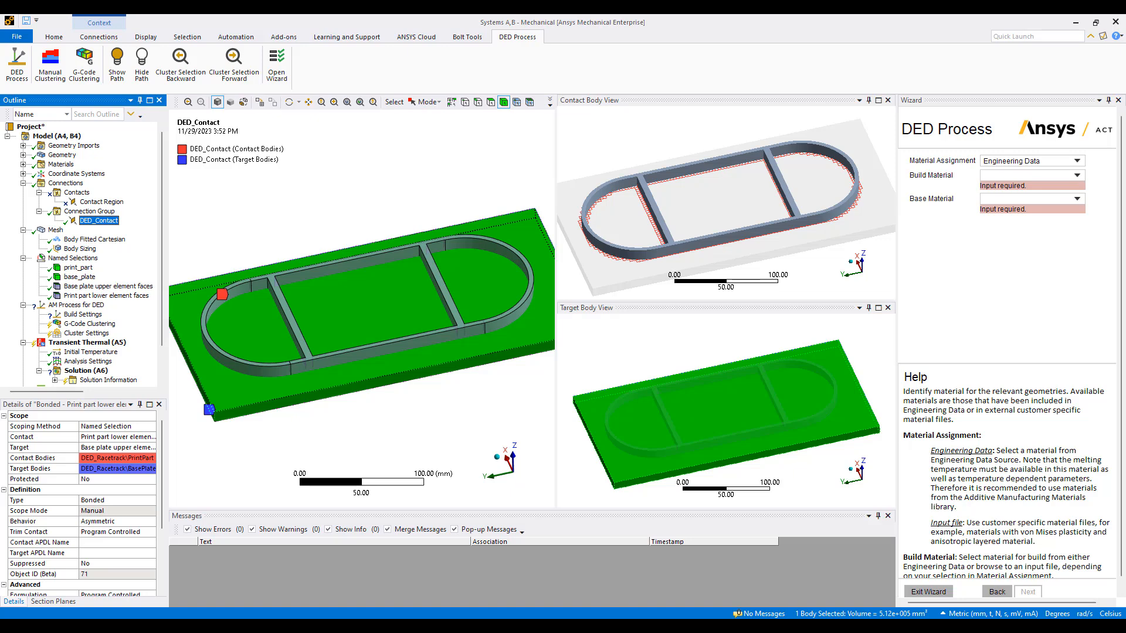
left_click(1057, 174)
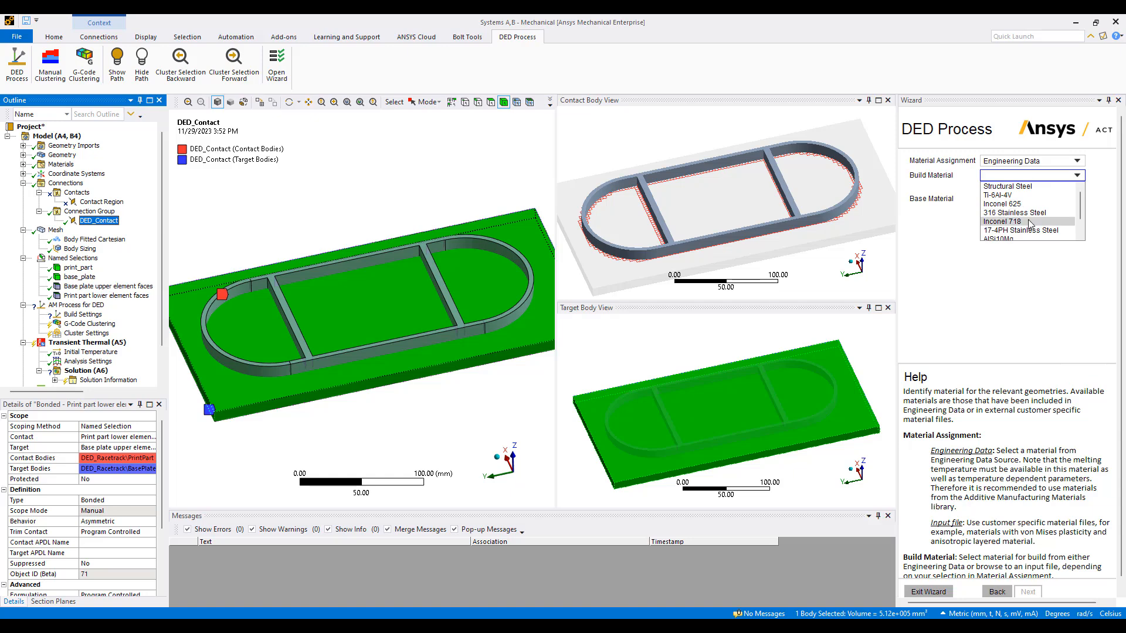
left_click(1030, 221)
left_click(1043, 190)
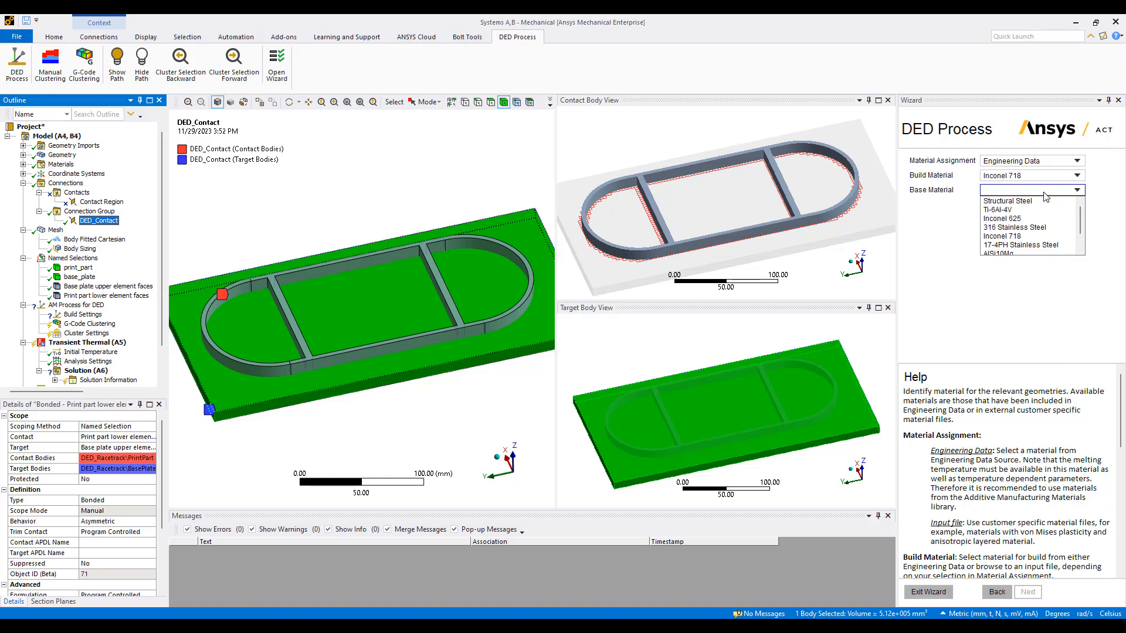
left_click(1020, 235)
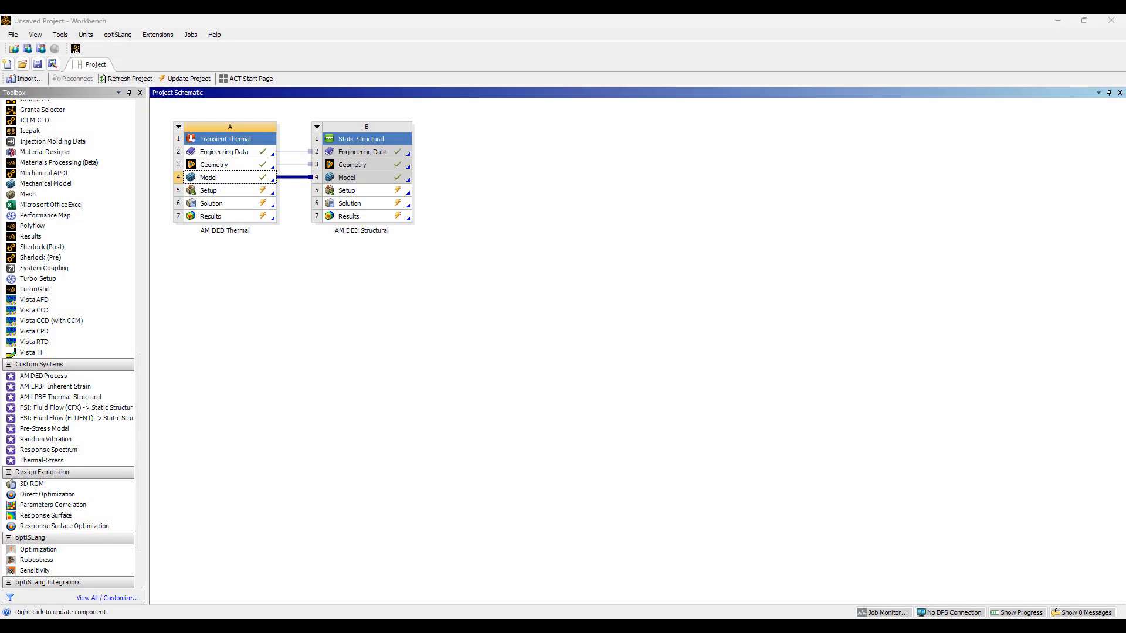
Step: Switch to Workbench and review Inconel 718's density, thermal expansion, elasticity, hardening, thermal conductivity and specific heat in Engineering Data
double_click(242, 153)
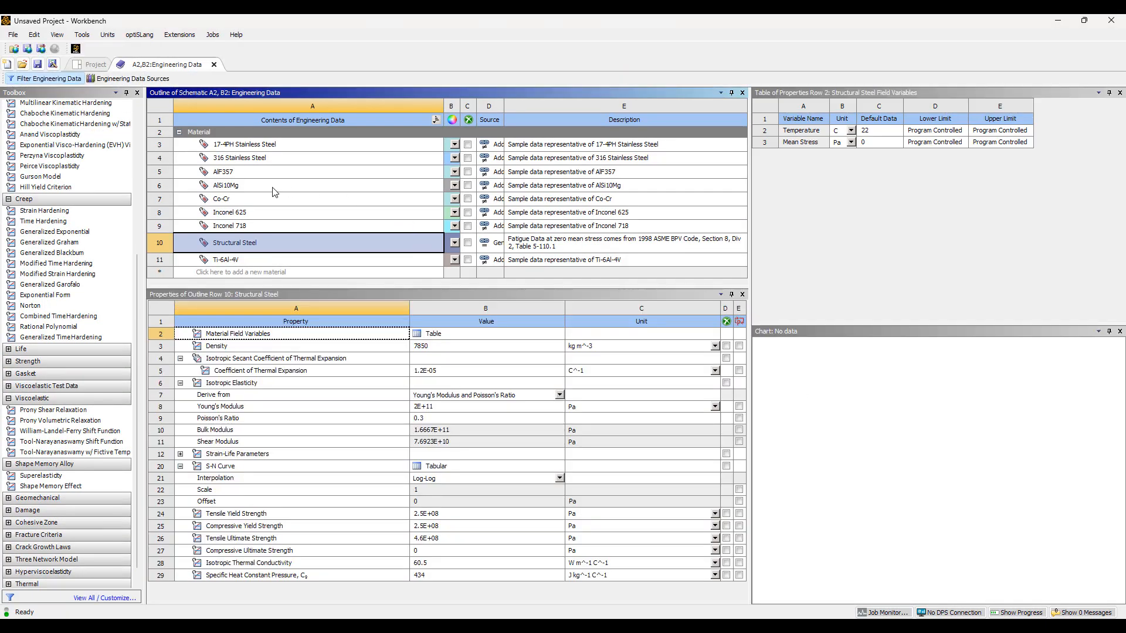
left_click(250, 228)
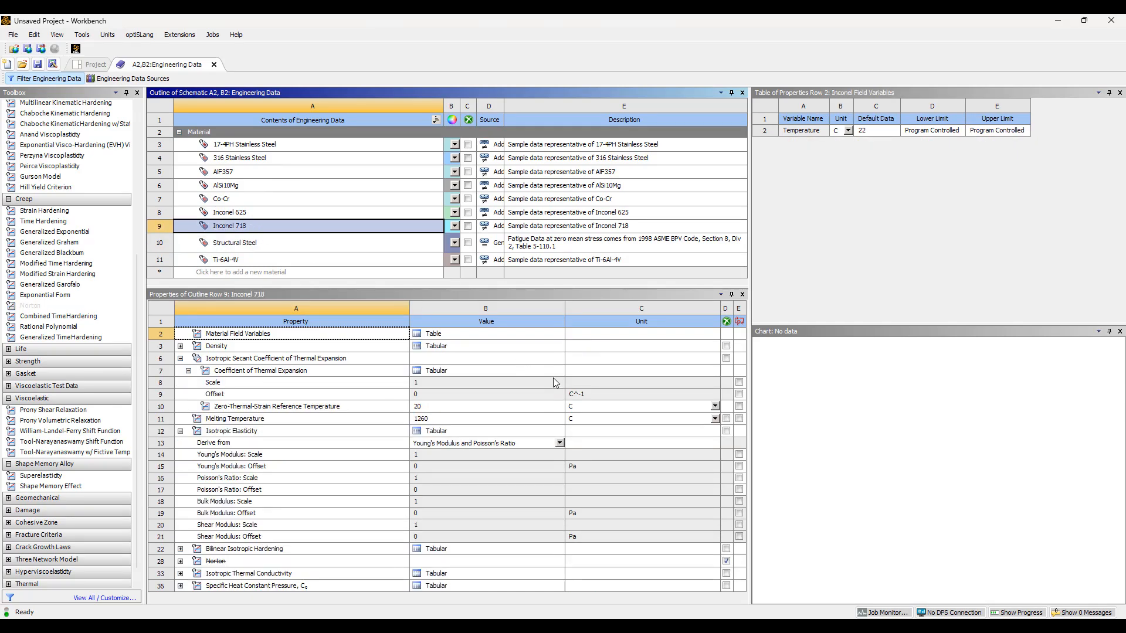
left_click(317, 347)
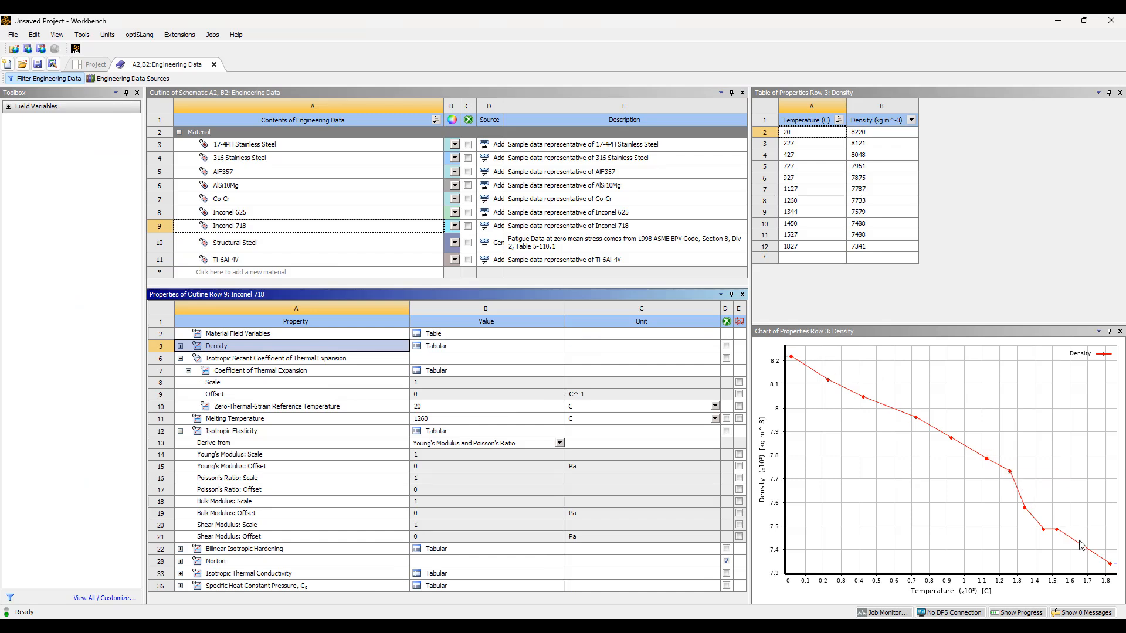
left_click(319, 373)
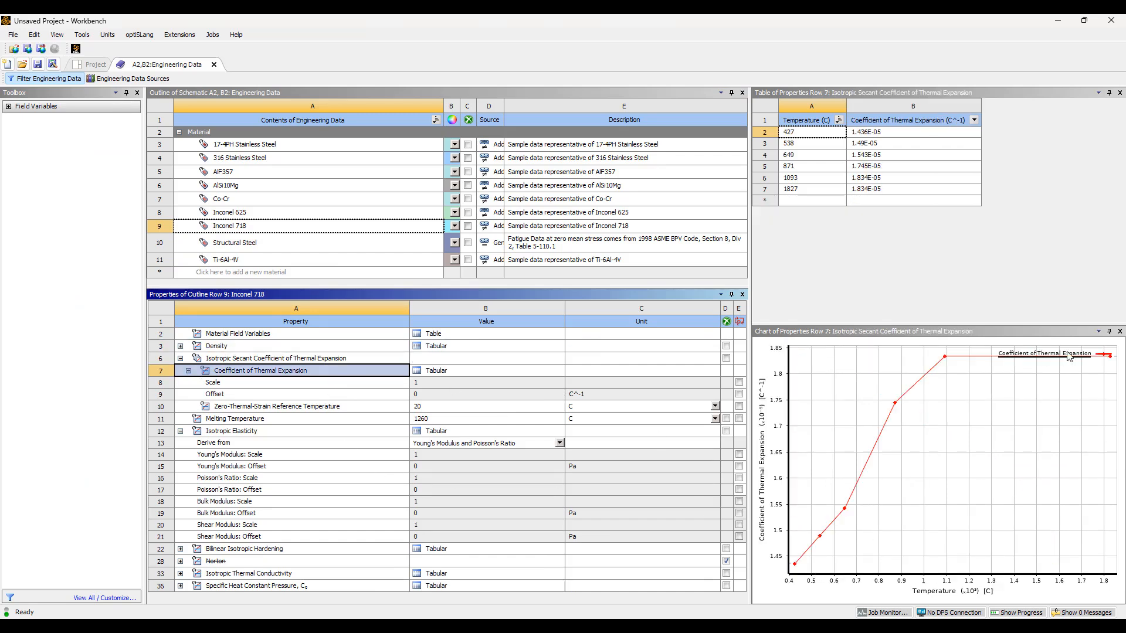
left_click(294, 433)
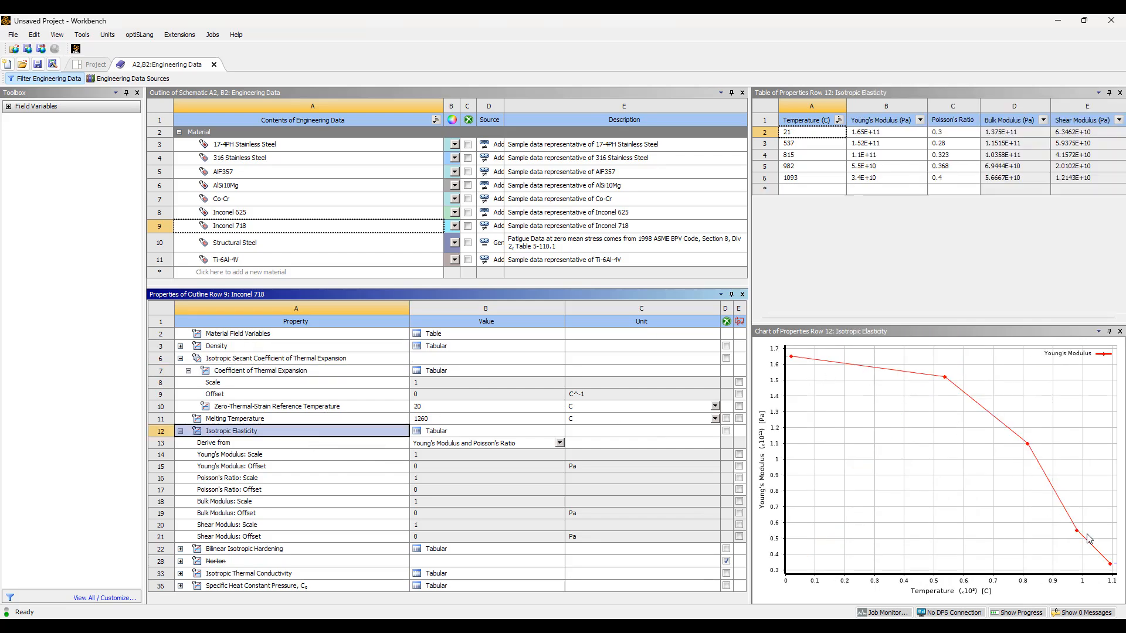
left_click(276, 550)
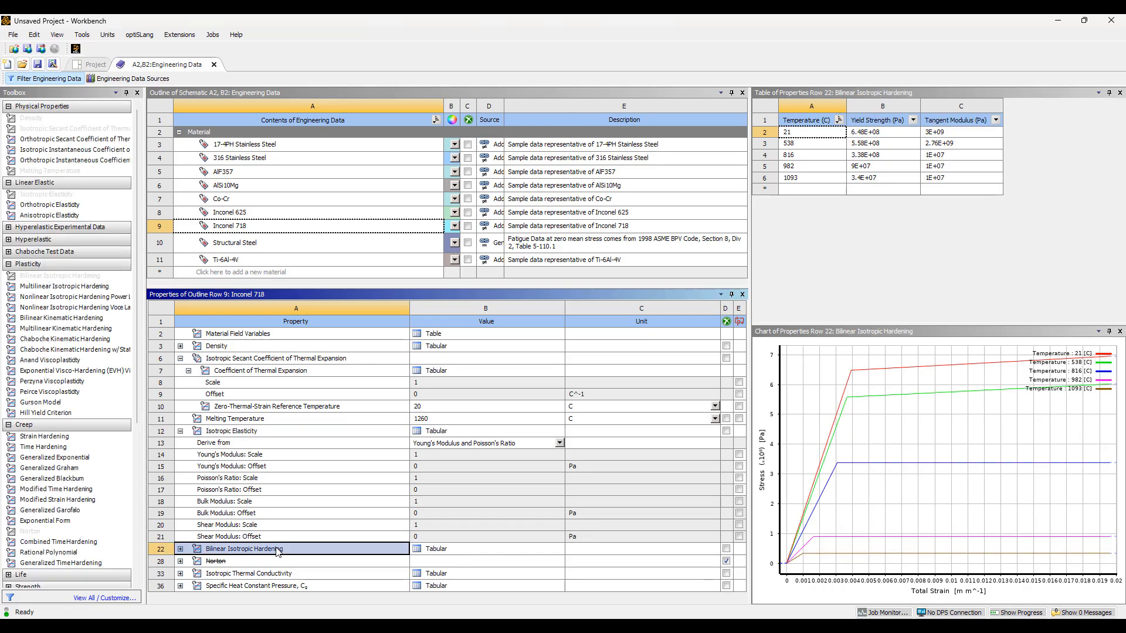
left_click(293, 575)
left_click(293, 587)
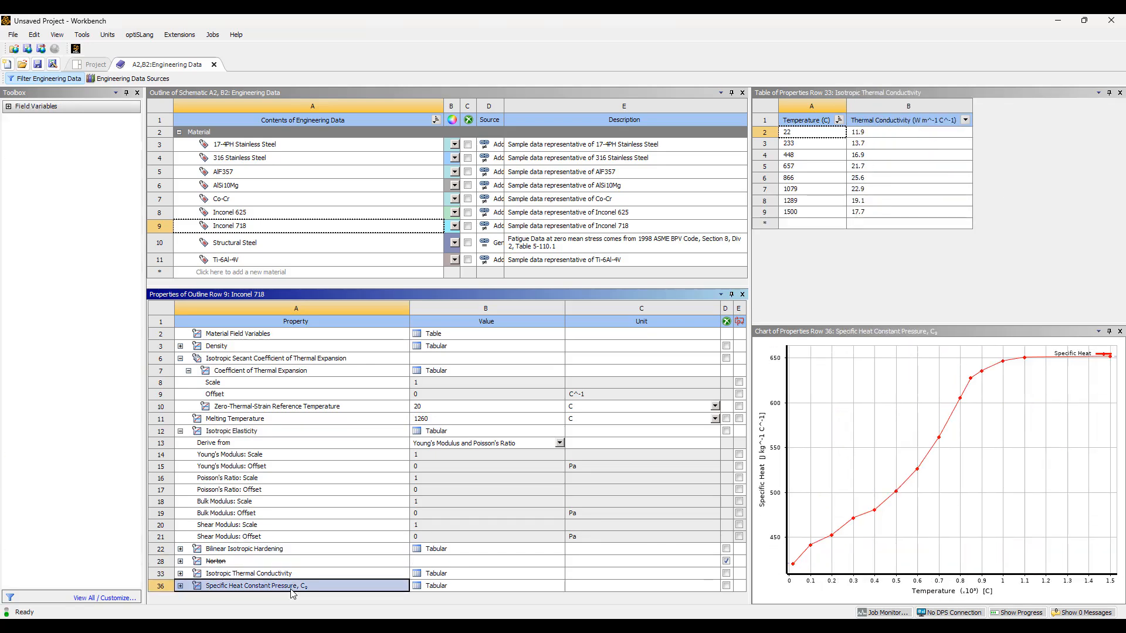
Step: Look through the material property models available for Inconel 718 and return to Mechanical
left_click(234, 228)
left_click(234, 229)
left_click_drag(135, 230, 138, 315)
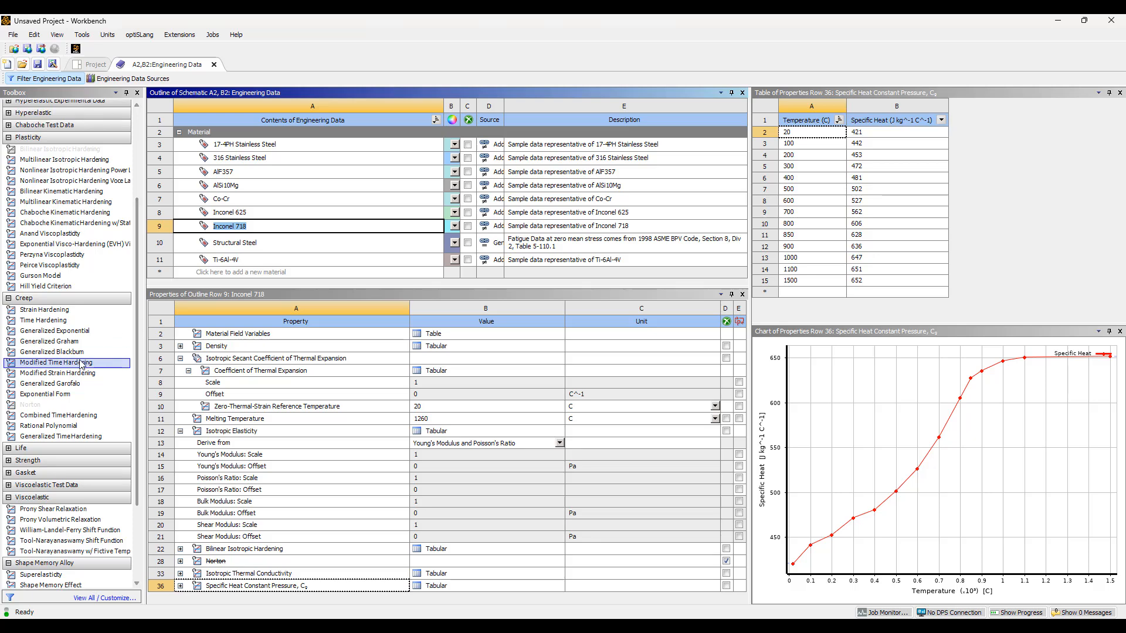
scroll(95, 522, "up", 4)
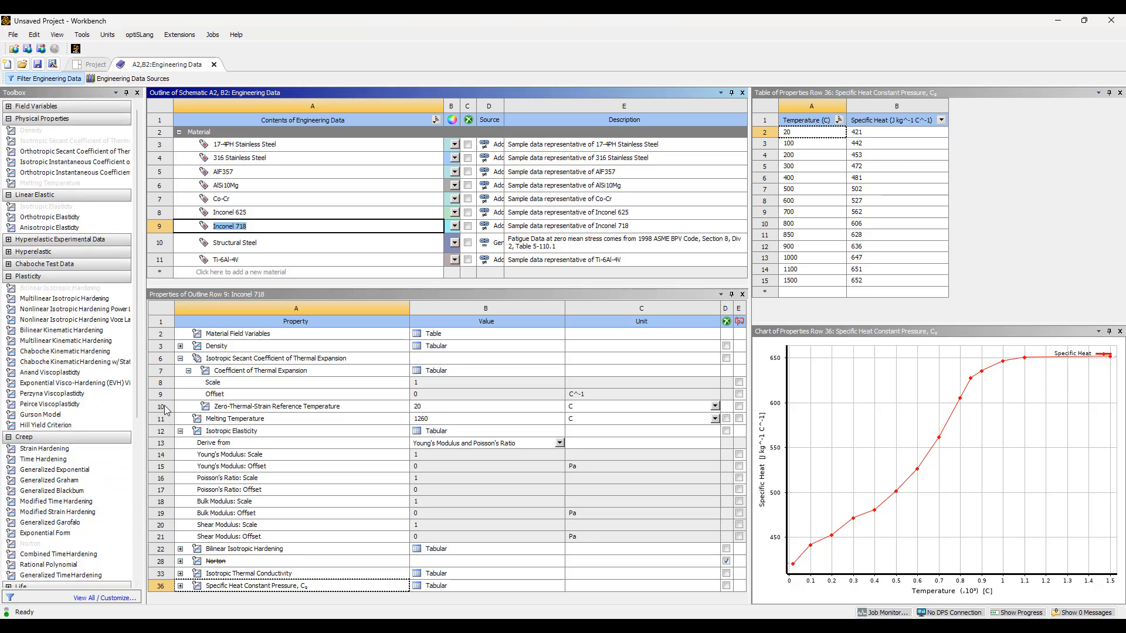
left_click(627, 251)
left_click(340, 227)
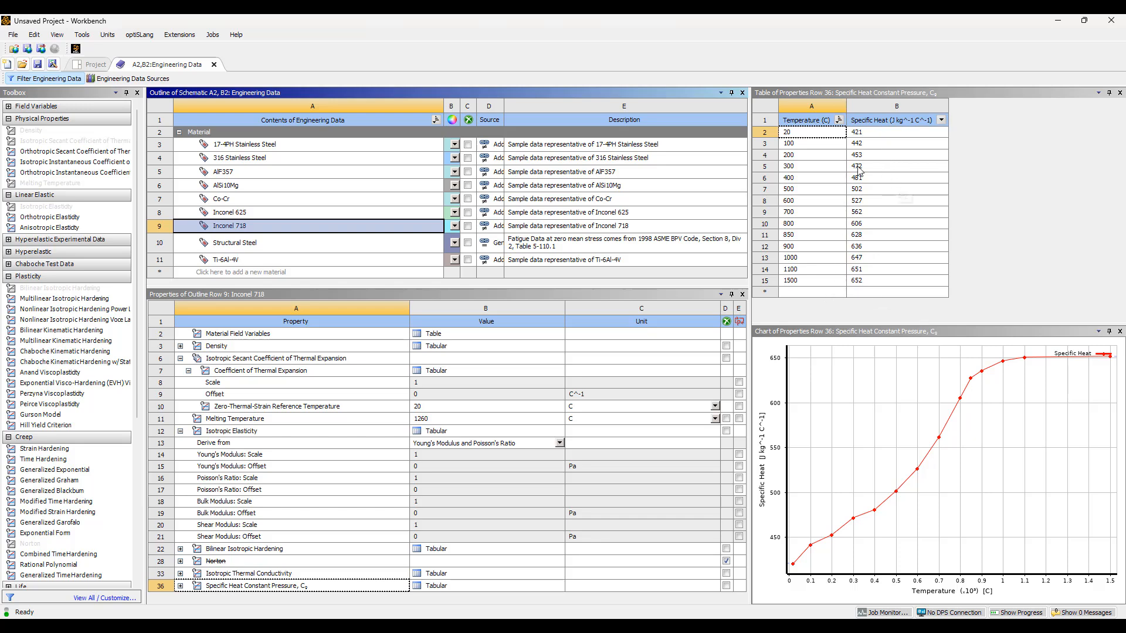
left_click(1060, 27)
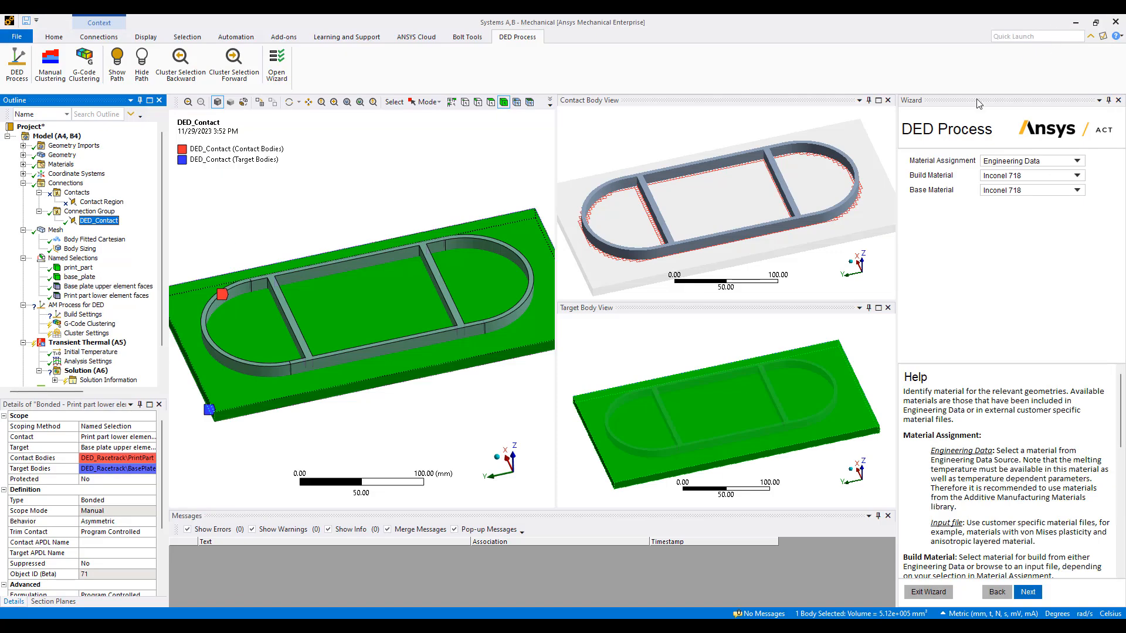
Step: Proceed to the machine settings and set the material deposition rate to 72 mm³/s and the preheat temperature to 80 °C
left_click(1031, 593)
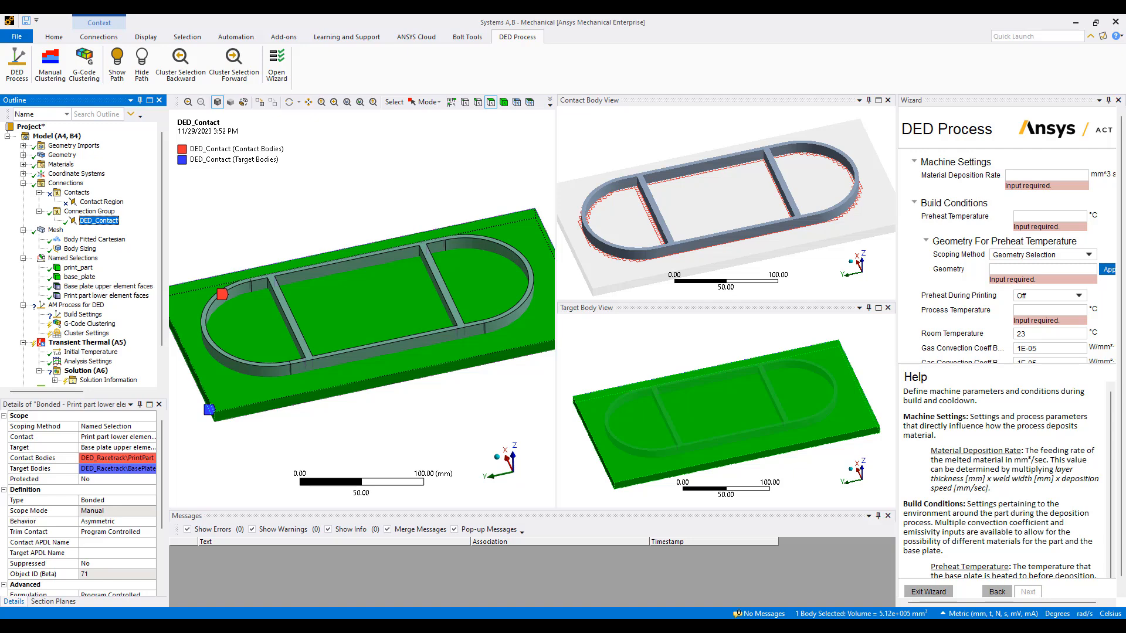
left_click(1042, 176)
left_click(1028, 215)
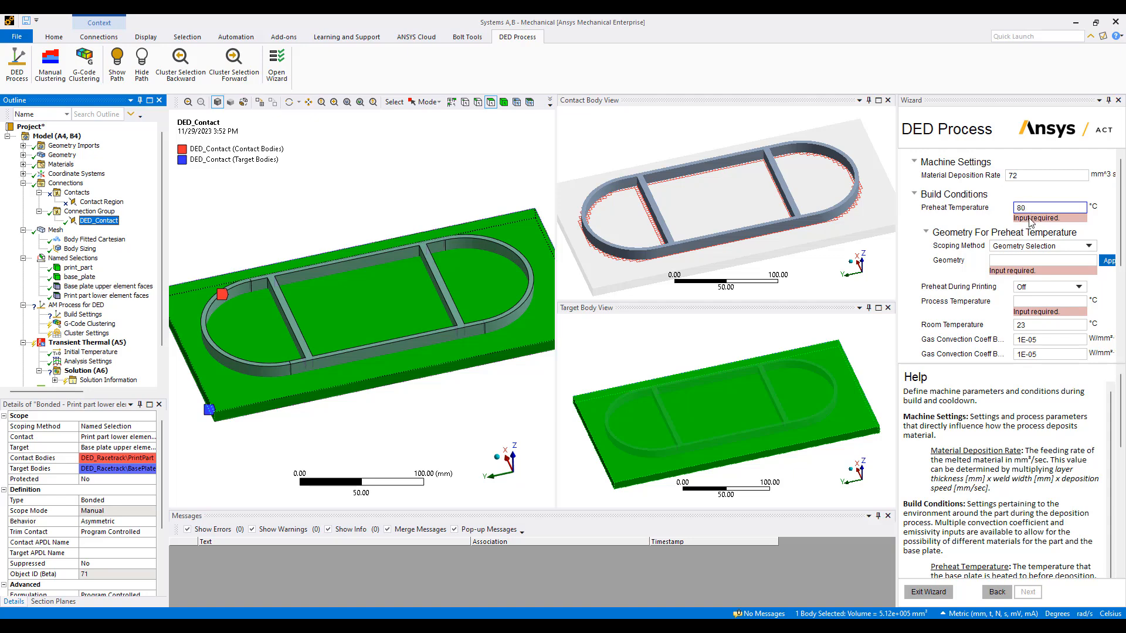
left_click(977, 212)
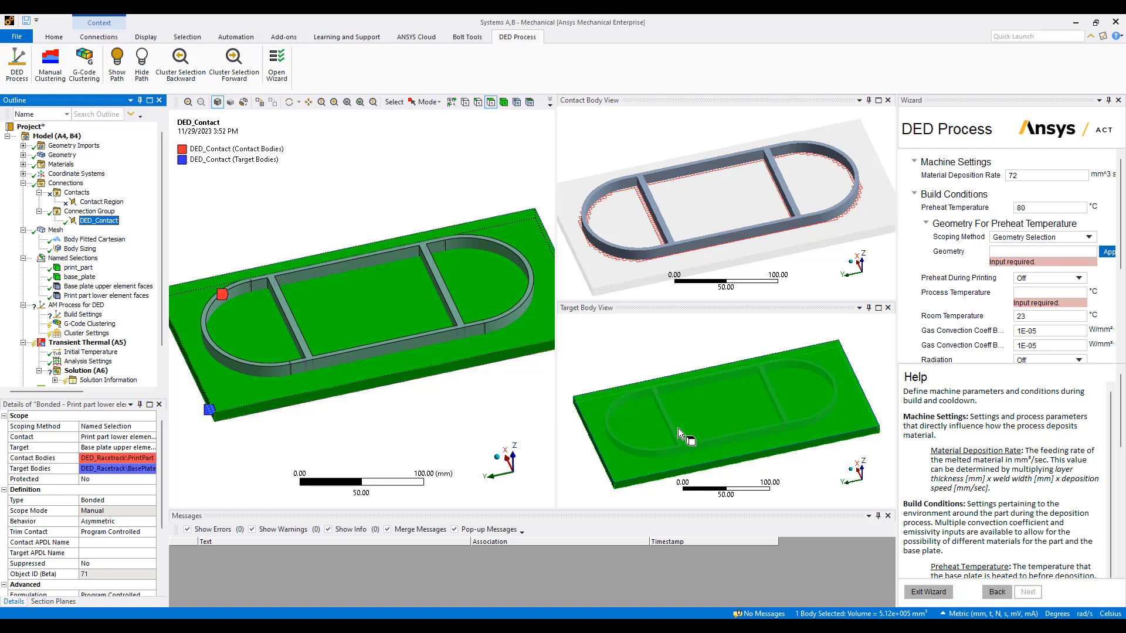
Step: Assign the underside face of the base plate as the preheat temperature geometry
middle_click_drag(471, 340, 441, 273)
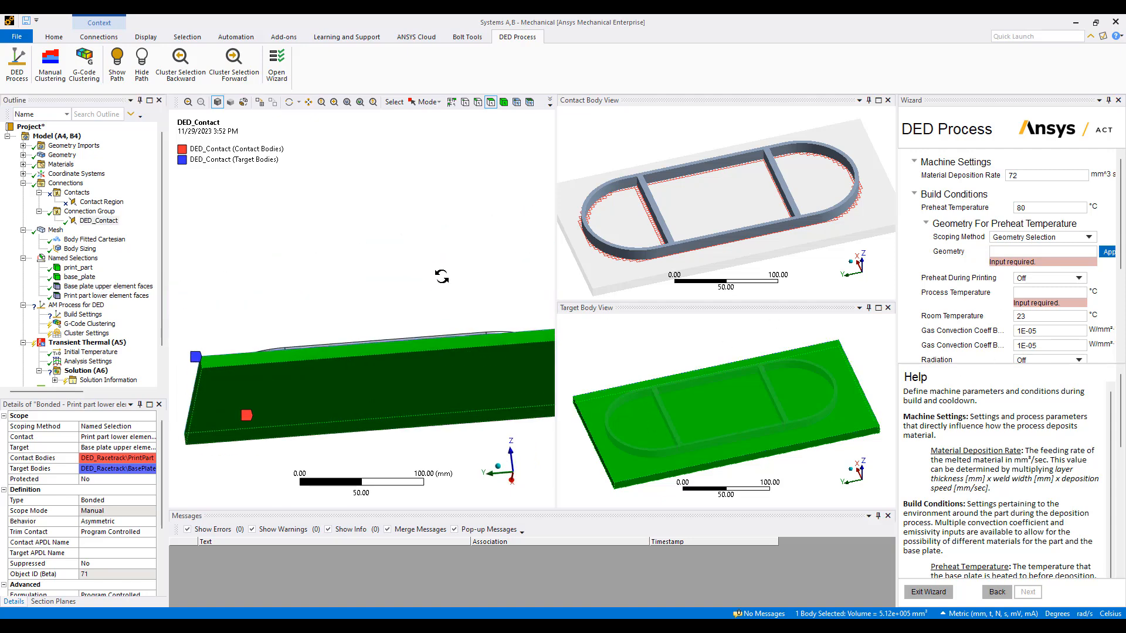
left_click(442, 373)
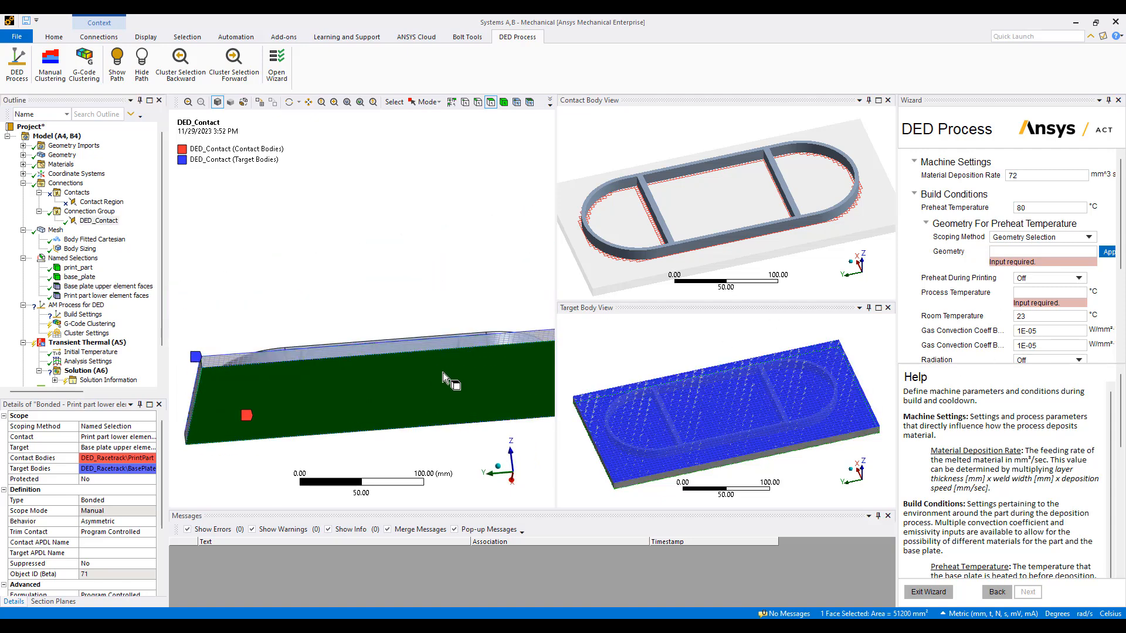
left_click(1107, 253)
middle_click_drag(447, 375, 464, 365)
Step: Set the process temperature to 1370 °C, fill in the cooldown time, and proceed to the structural boundary conditions page
left_click(1037, 286)
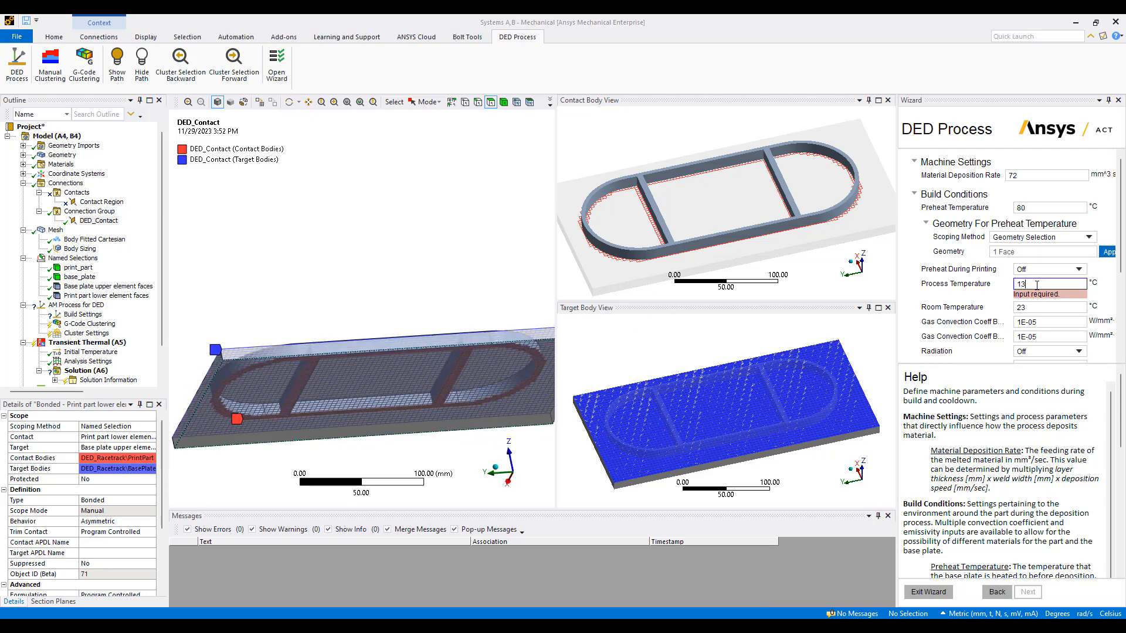
left_click(957, 271)
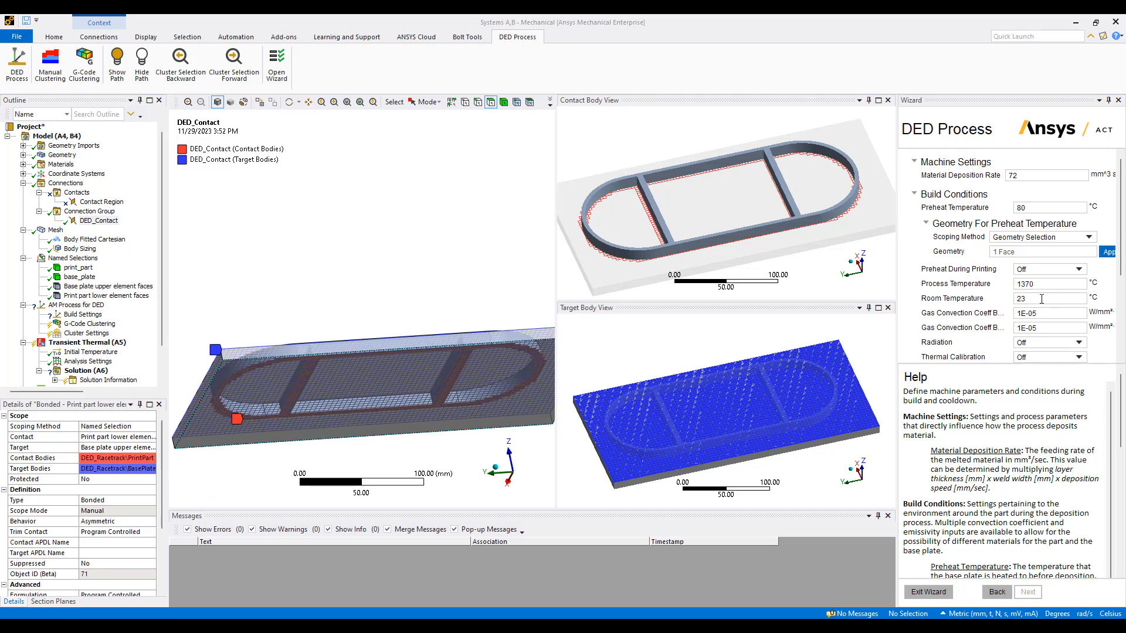
scroll(1042, 299, "down", 3)
scroll(1040, 305, "down", 1)
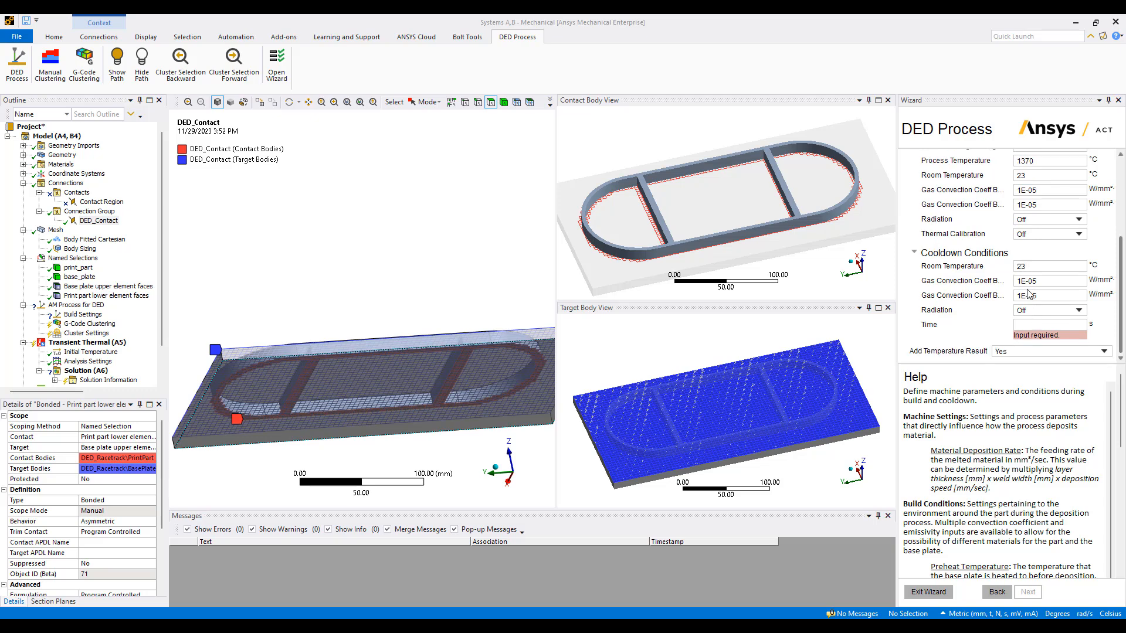
left_click(1033, 323)
left_click(974, 331)
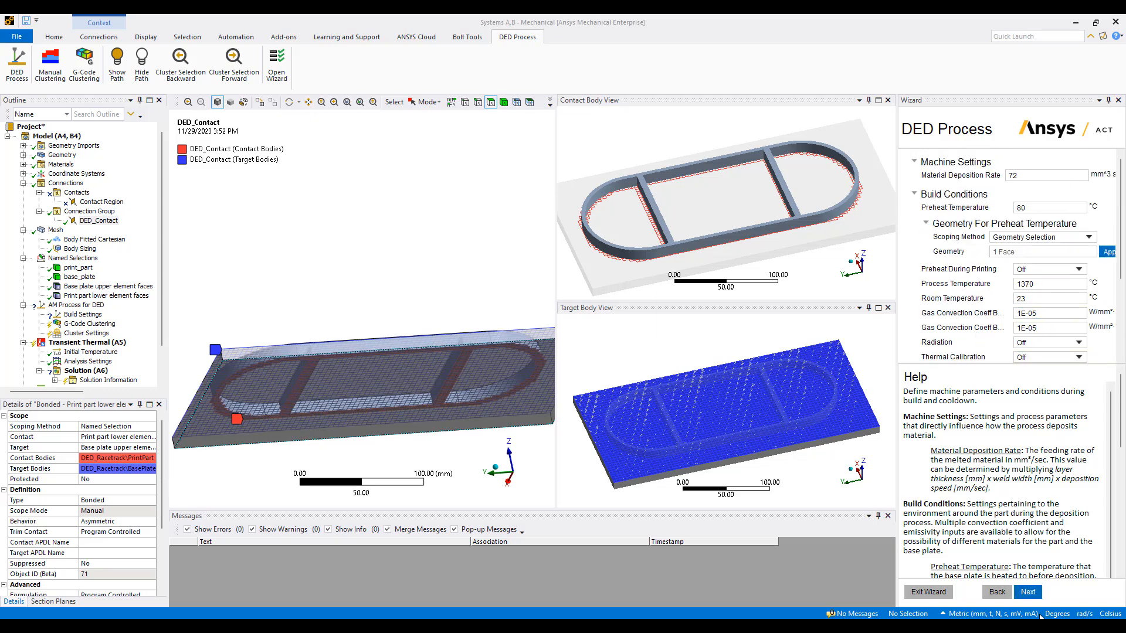
left_click(1036, 591)
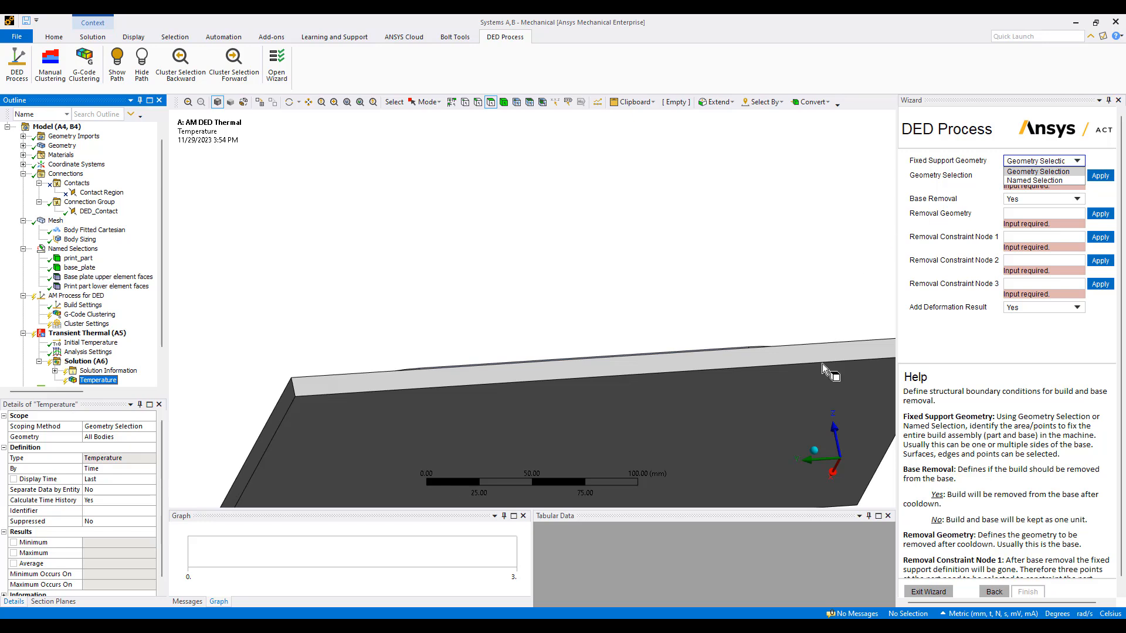
Step: Assign the underside face of the base plate as the fixed support geometry
left_click(777, 417)
left_click(1100, 176)
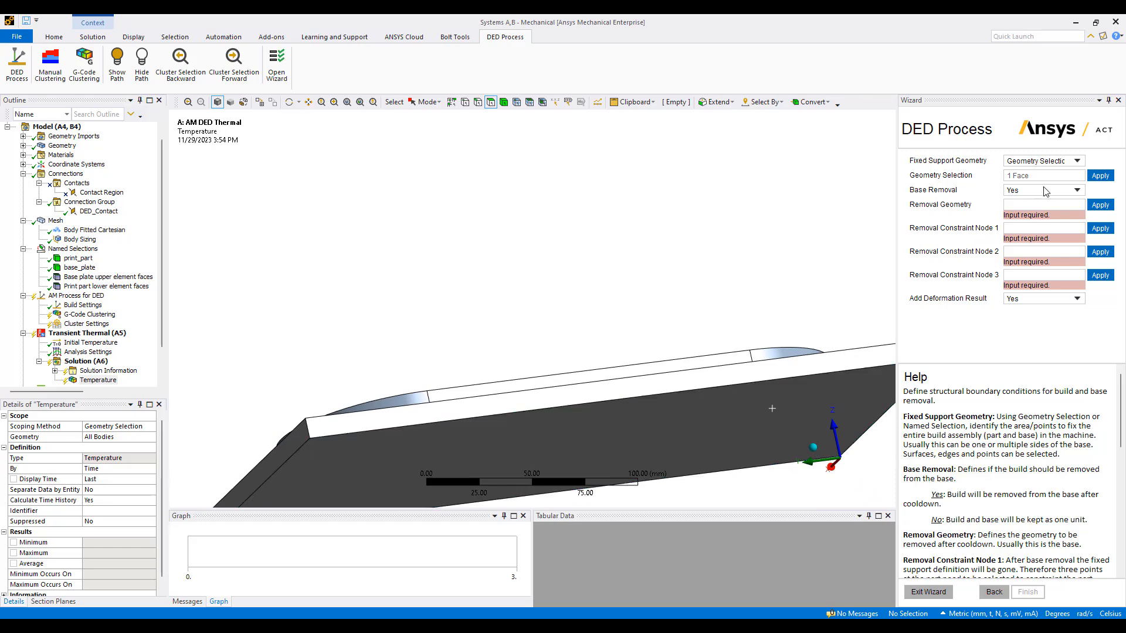
middle_click_drag(690, 338, 688, 308, "ctrl")
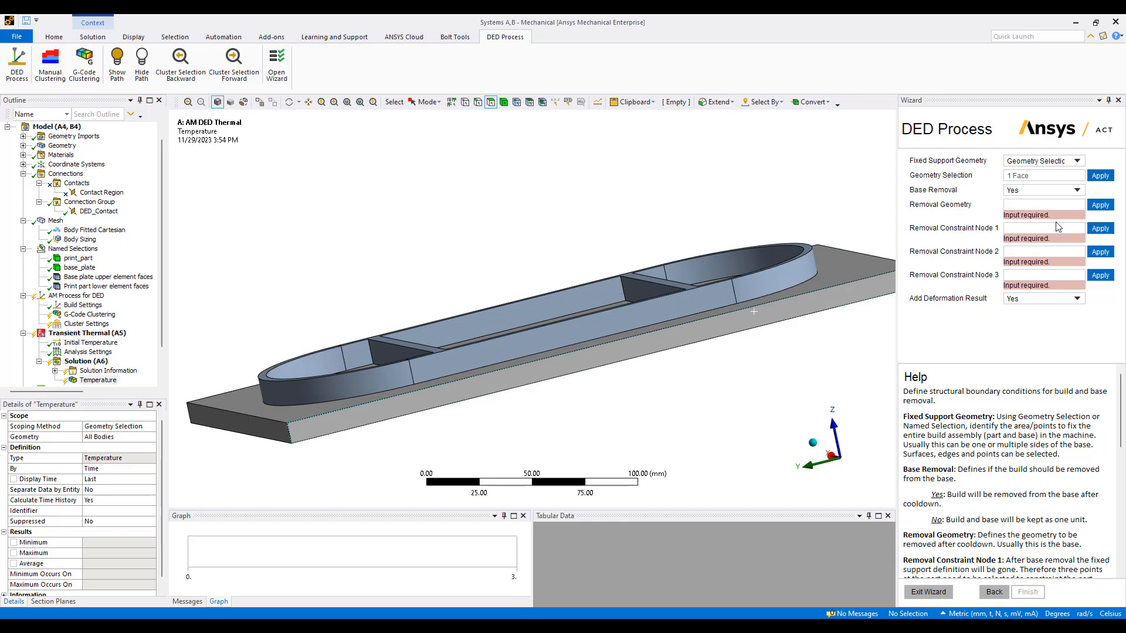
Step: Set Base Removal to No, then finish and close the DED Process wizard
left_click(1066, 193)
left_click(1042, 209)
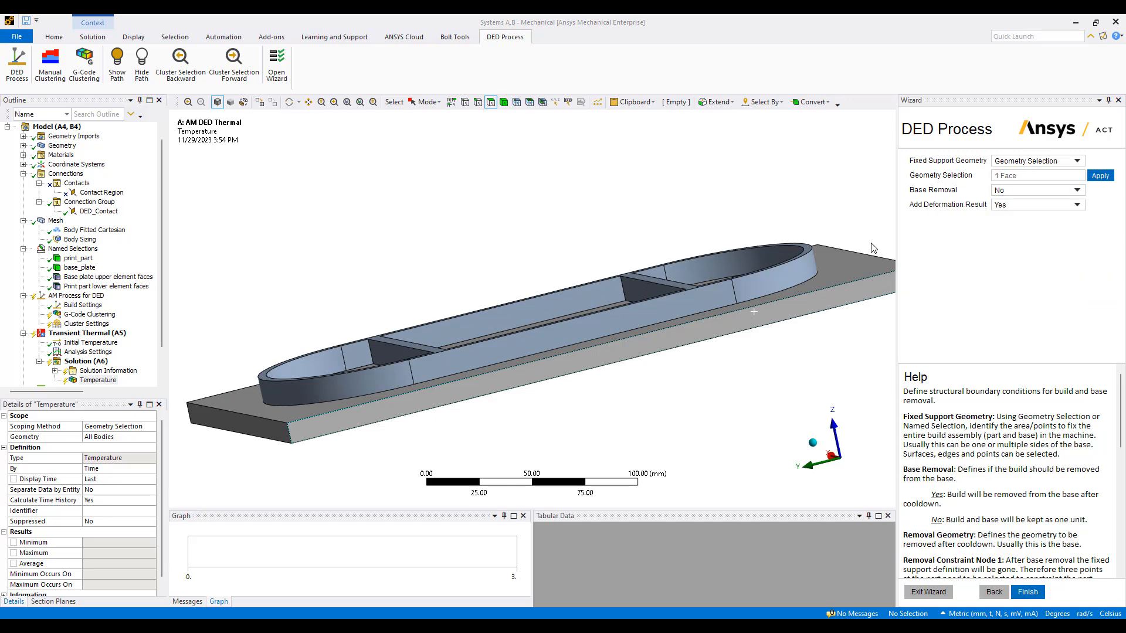
left_click(1028, 592)
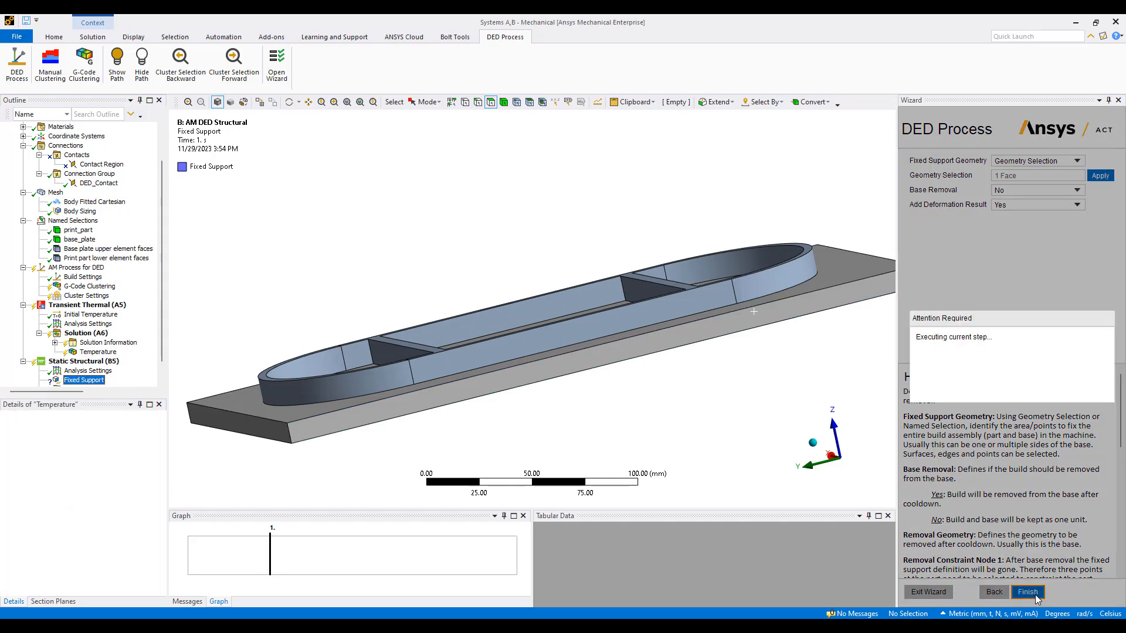
left_click(1118, 101)
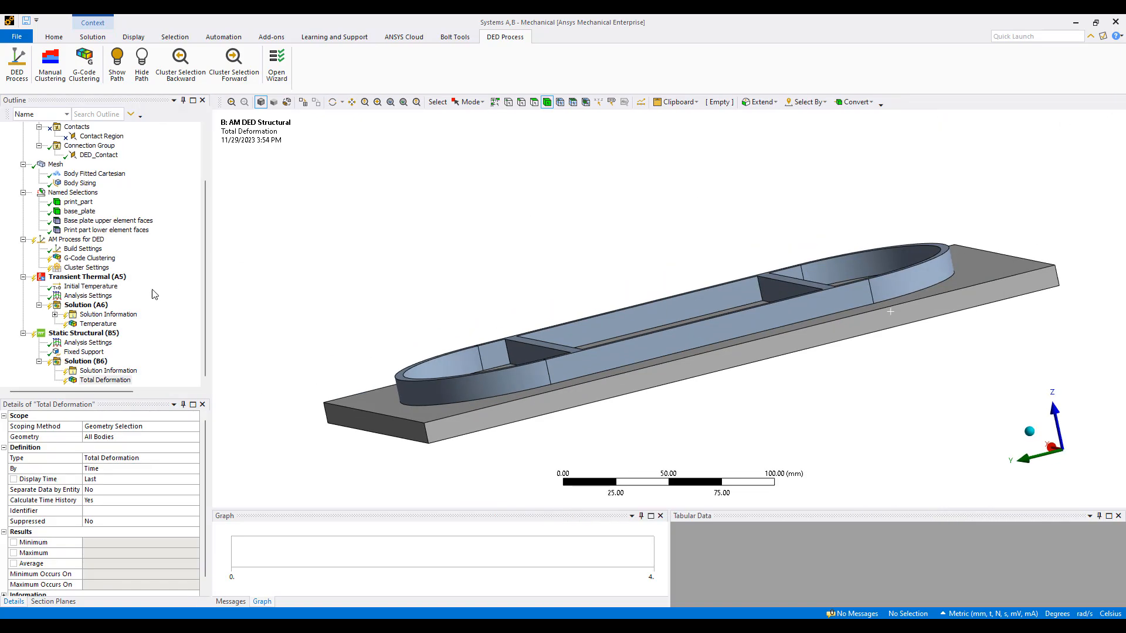
Step: Set the mesh method assigned to the print_part named selection to MultiZone
left_click(89, 259)
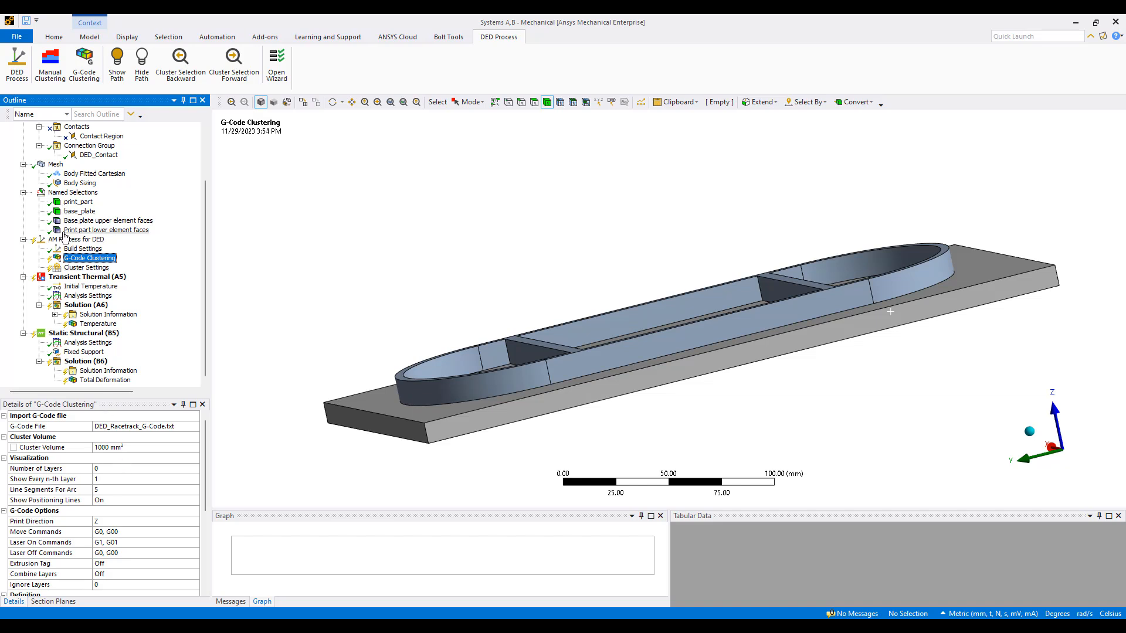
left_click(56, 164)
mouse_move(646, 262)
middle_mouse_down()
mouse_move(651, 276)
mouse_move(674, 254)
mouse_move(633, 291)
mouse_move(633, 261)
middle_mouse_up()
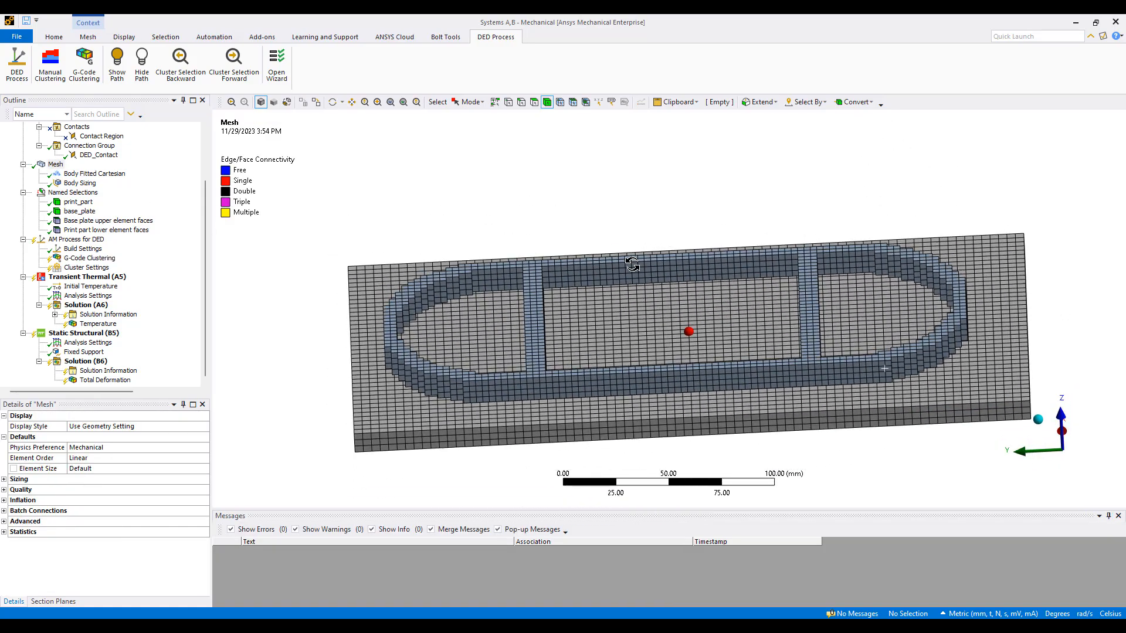
left_click(66, 174)
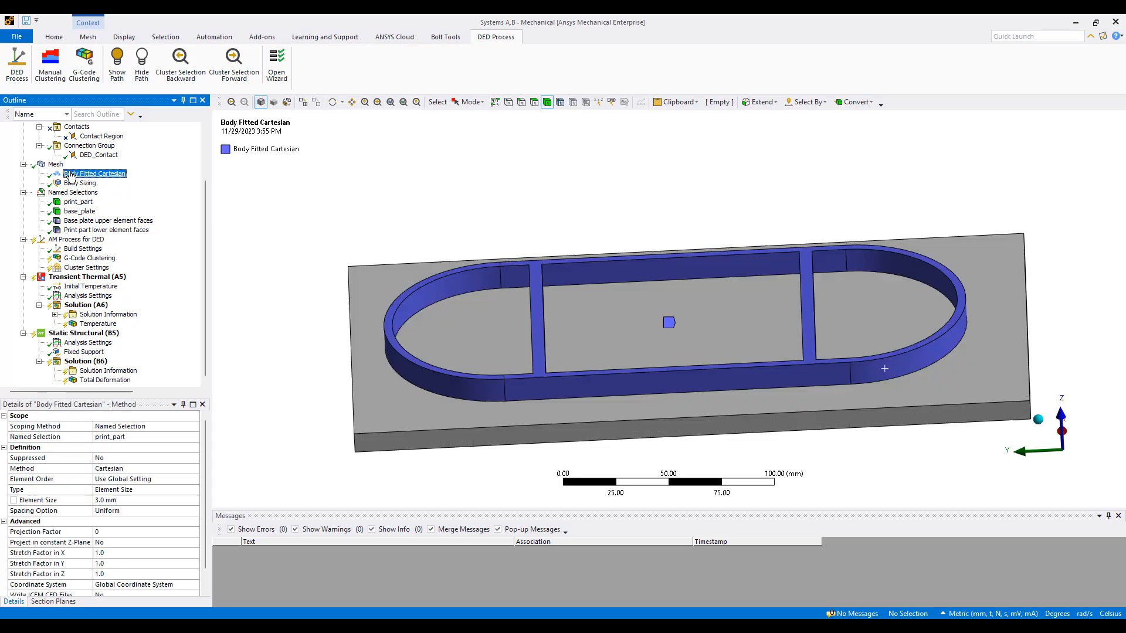
left_click(190, 468)
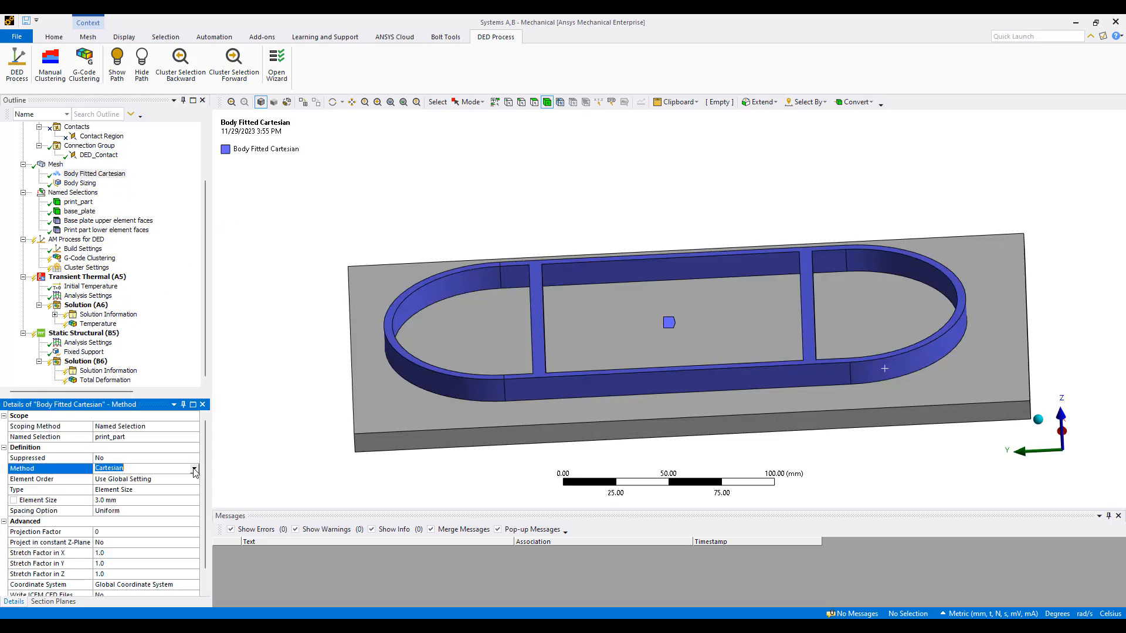
left_click(194, 469)
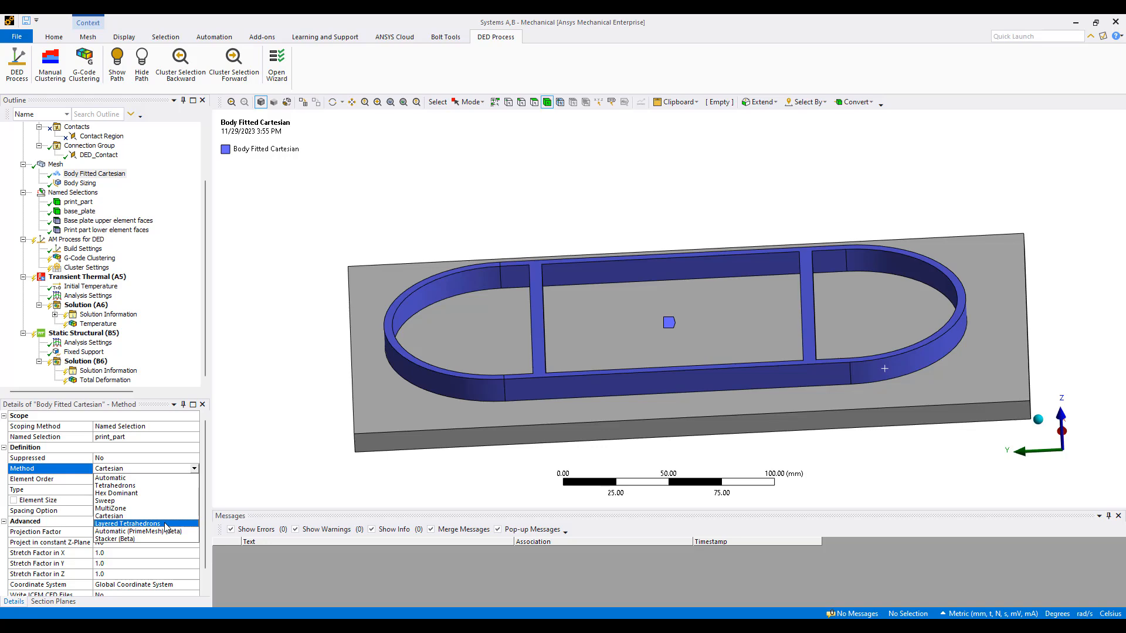
left_click(152, 509)
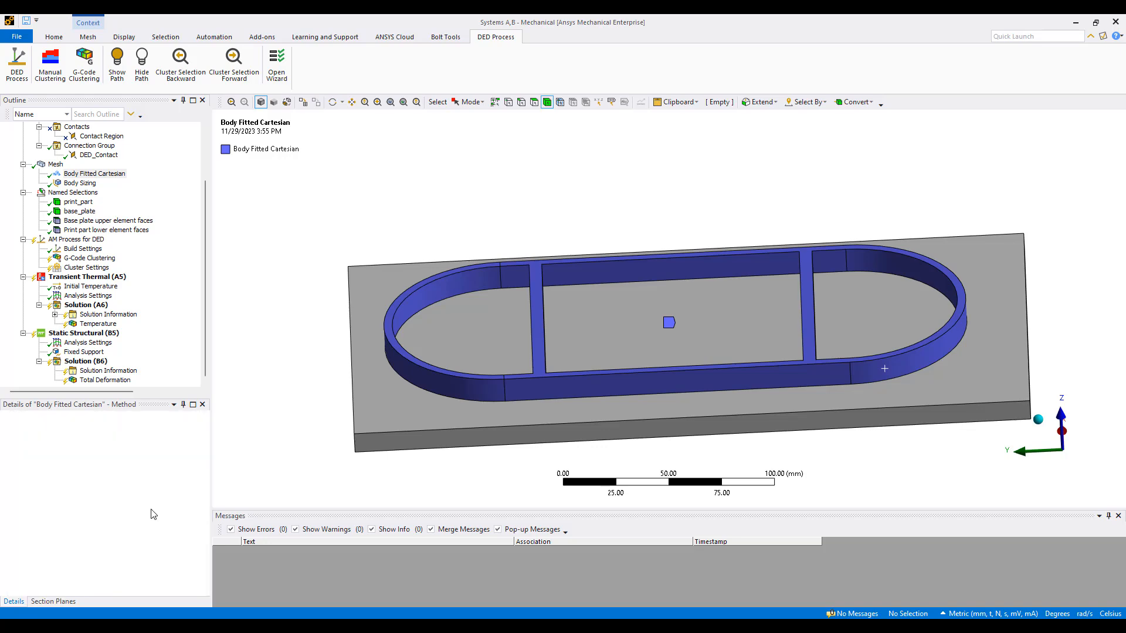
Step: Add a body sizing to the racetrack print part with an element size of 3 mm
middle_click_drag(415, 409, 485, 373)
right_click_drag(490, 375, 540, 407)
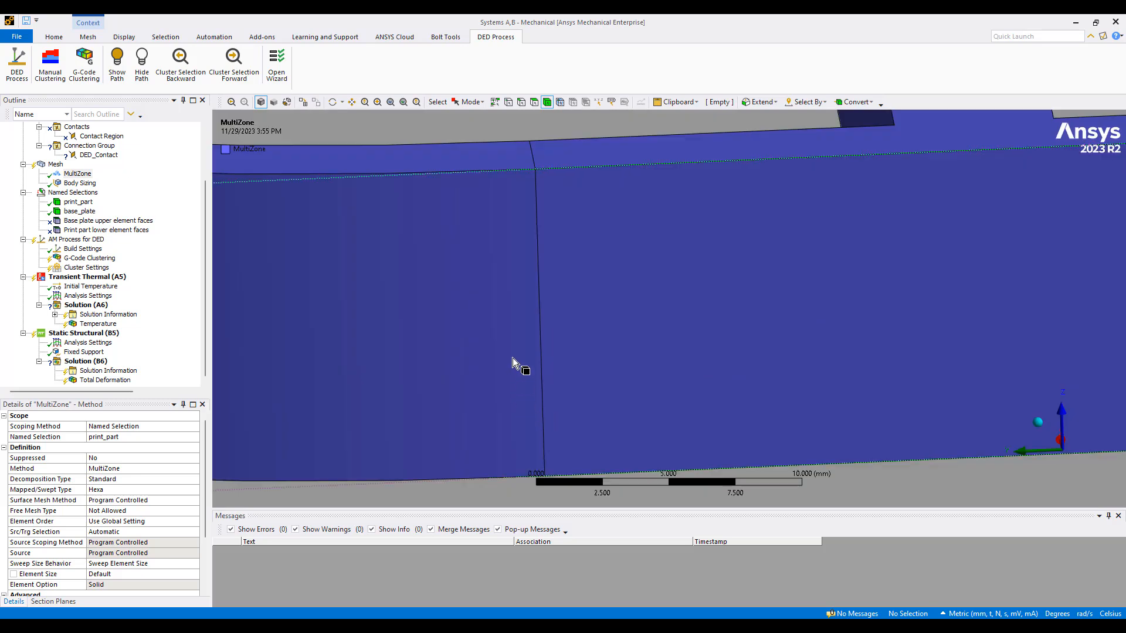
scroll(512, 366, "down", 2)
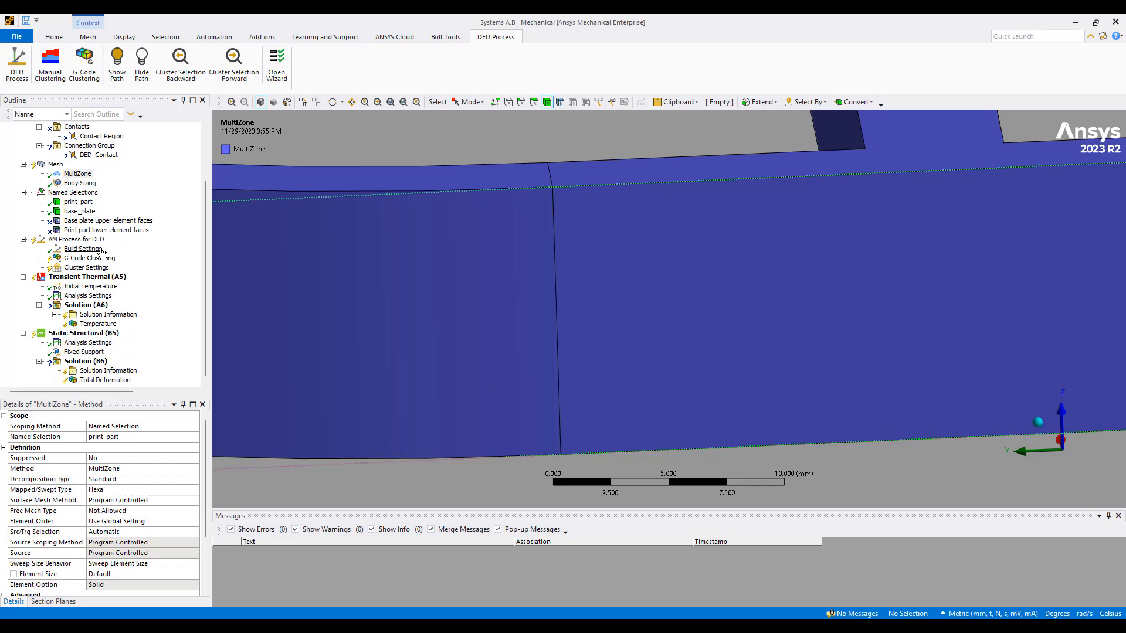
scroll(104, 267, "up", 2)
left_click(79, 239)
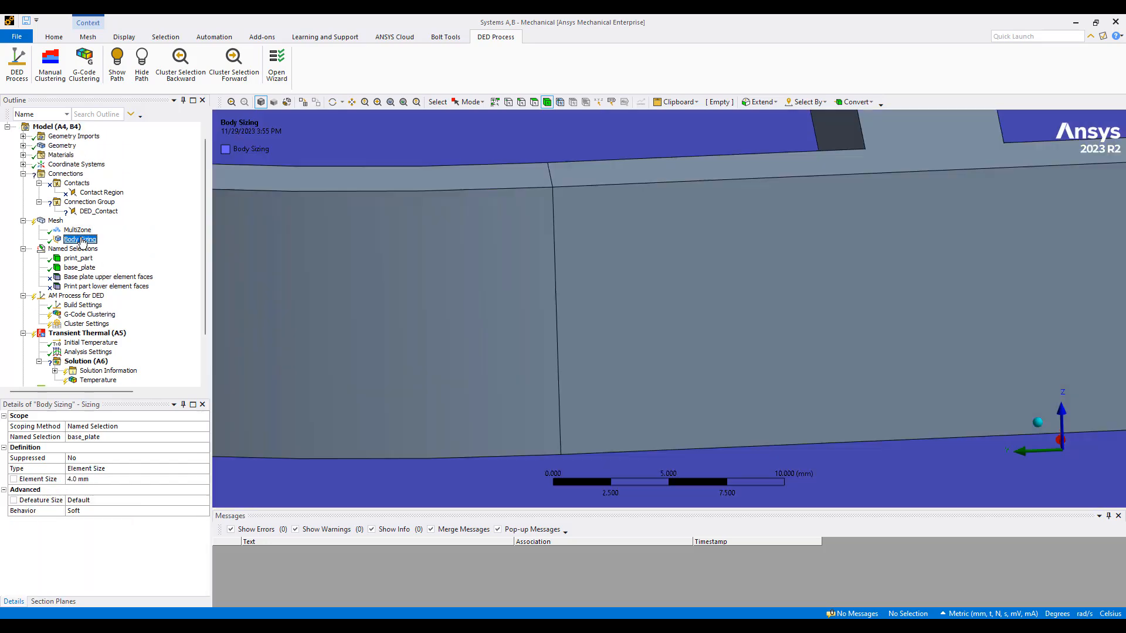
scroll(440, 297, "down", 2)
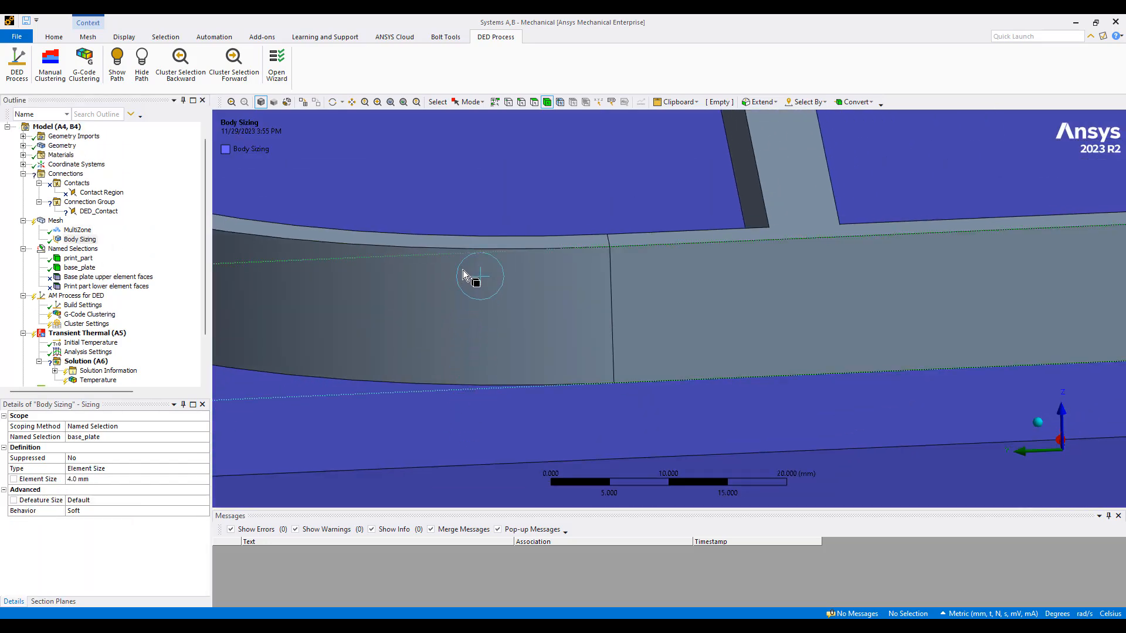
middle_click_drag(525, 281, 552, 279)
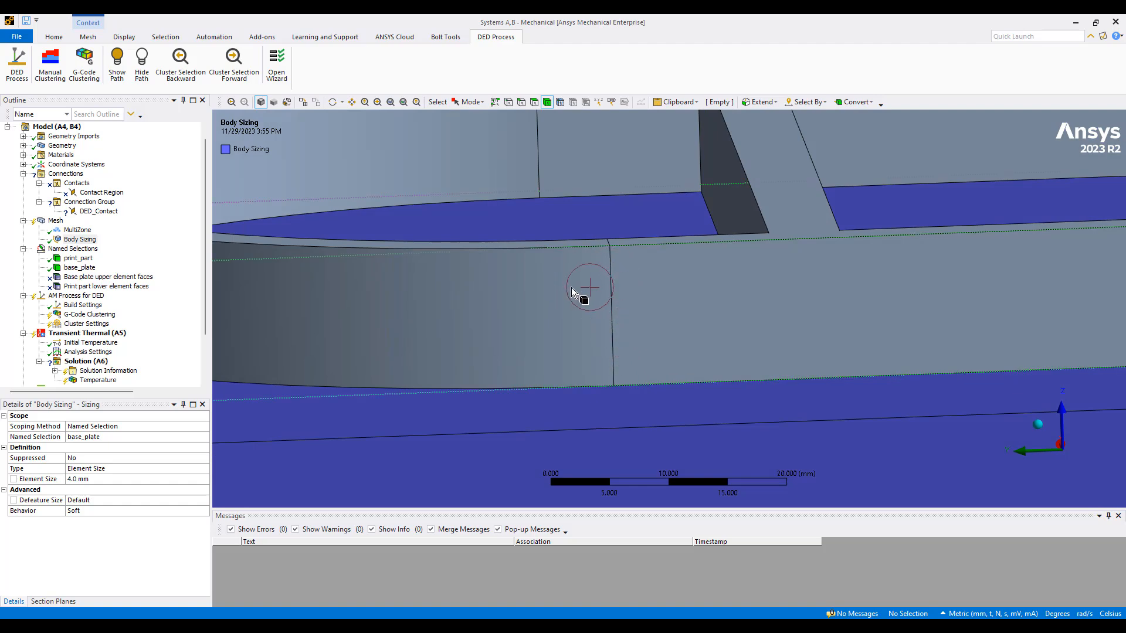
left_click(531, 273)
right_click(529, 270)
mouse_move(633, 279)
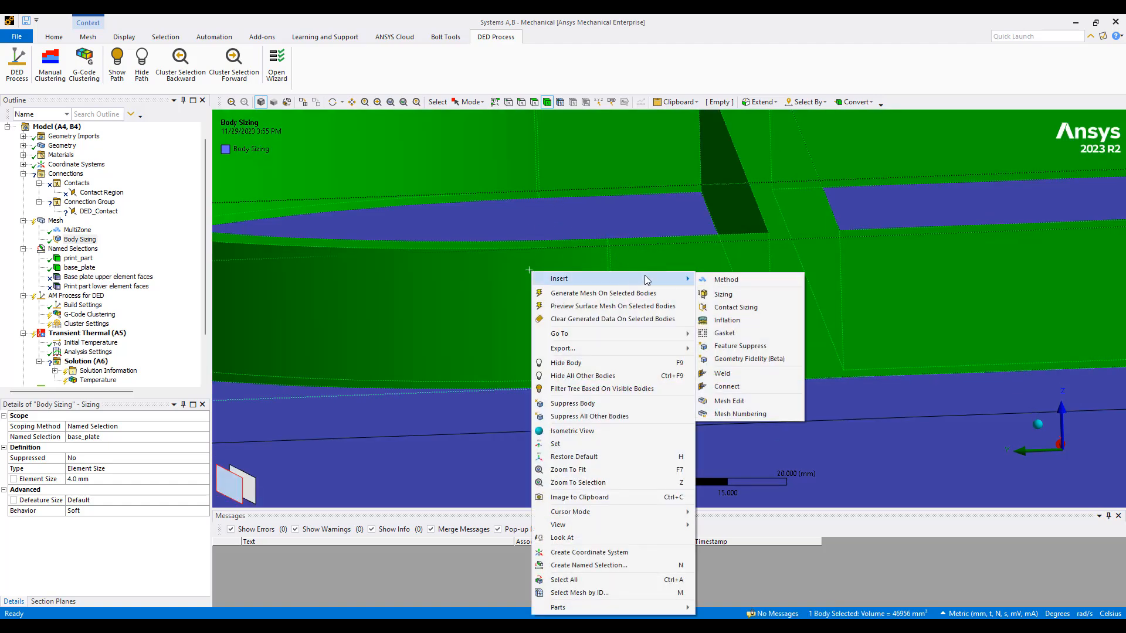
left_click(723, 294)
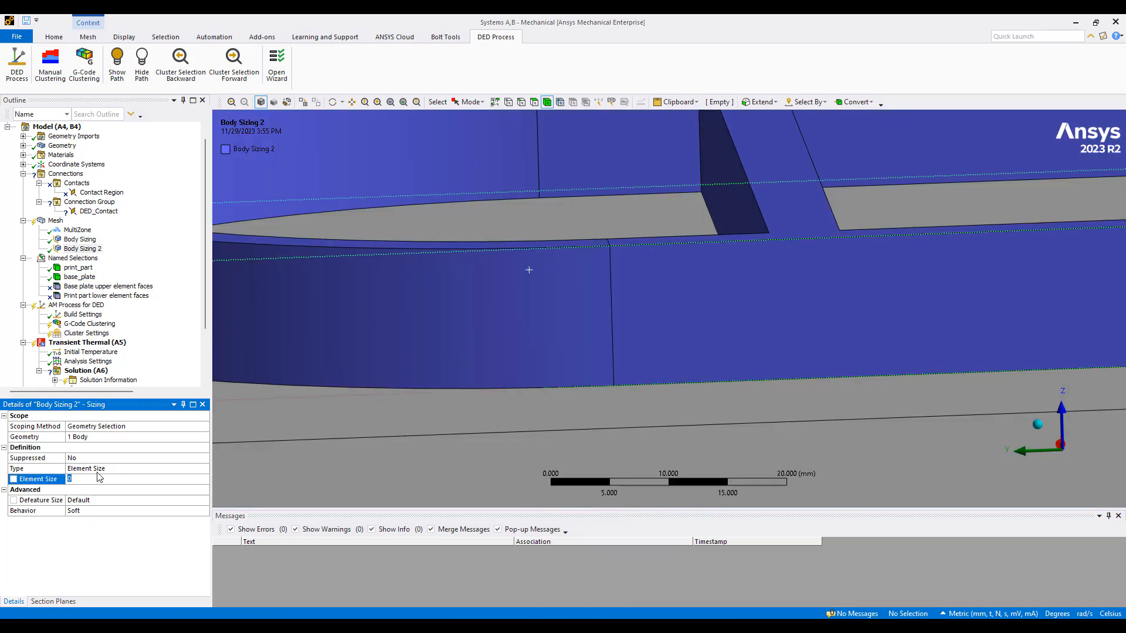
type("3")
key("Return")
Step: Select the vertical edge segments at the end of the part's curved wall to check the layer heights
left_click(521, 102)
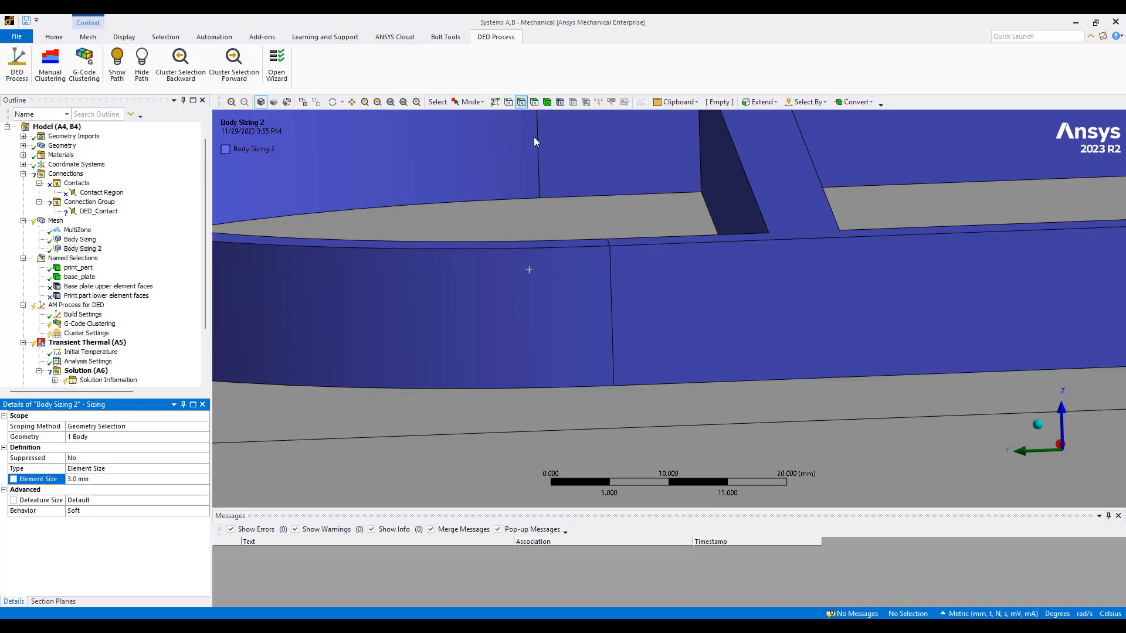
left_click(612, 292)
middle_click_drag(636, 267, 686, 267)
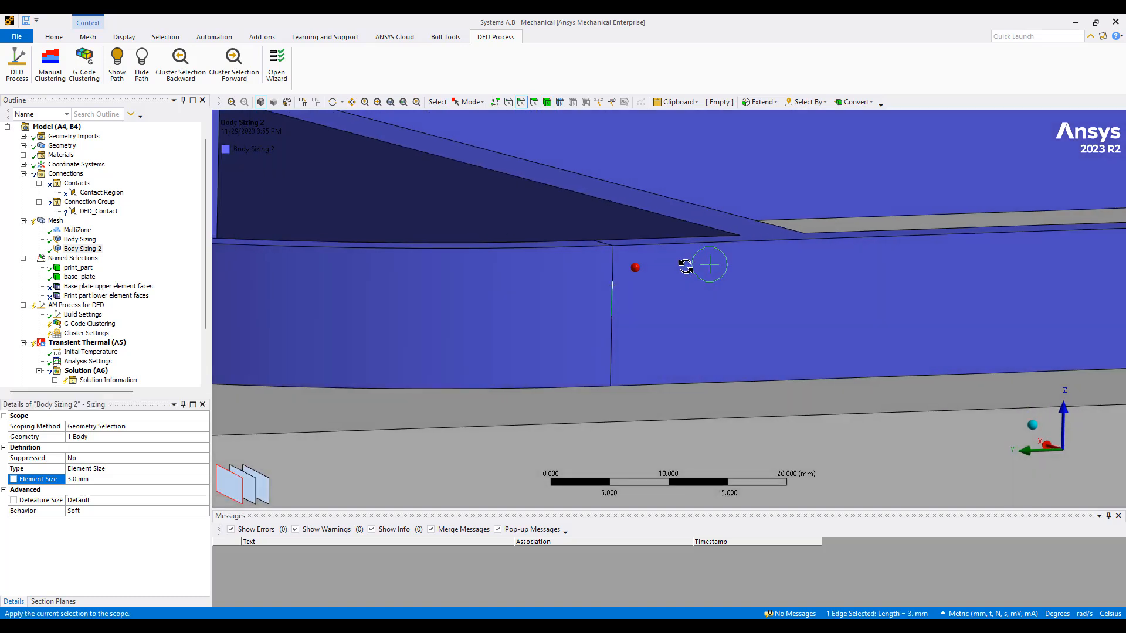
left_click(613, 272, "ctrl")
left_click(612, 361, "ctrl")
left_click(612, 362, "ctrl")
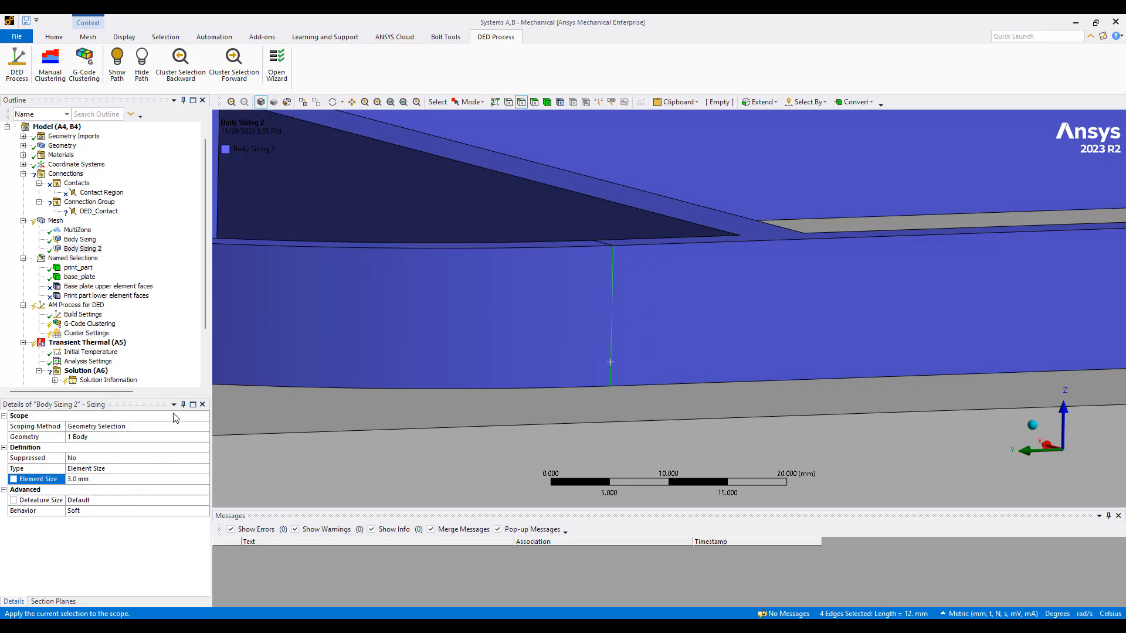
Step: Generate the mesh with the print part's MultiZone method and body sizing
left_click(55, 221)
right_click(55, 221)
left_click(97, 255)
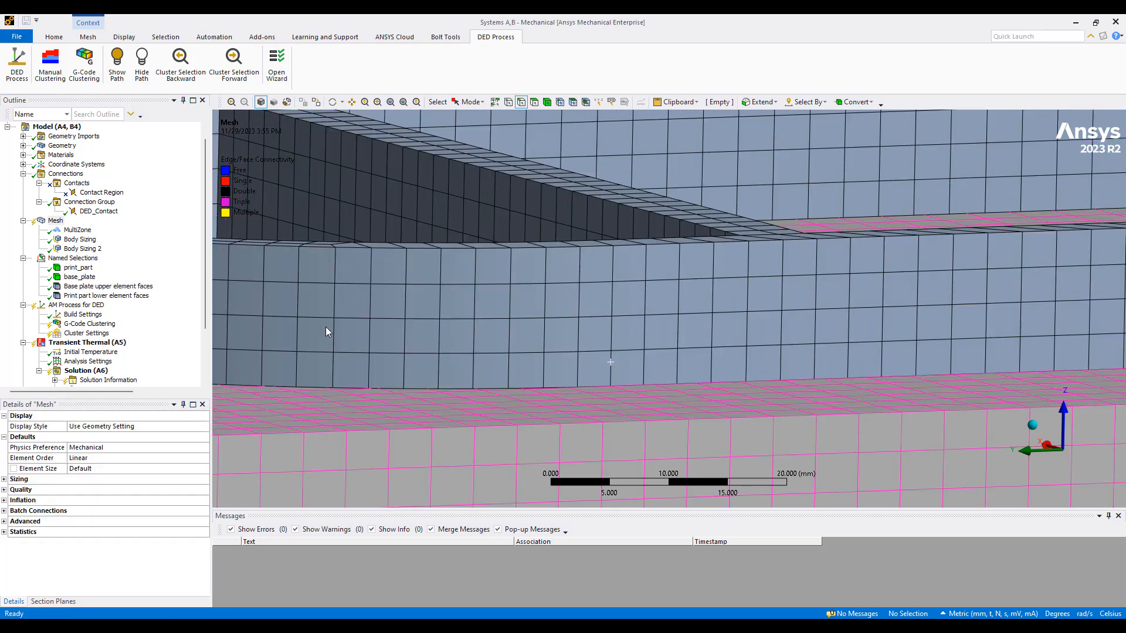
Step: Insert a mesh method on the base plate body and set it to Cartesian
middle_click_drag(487, 337, 176, 300)
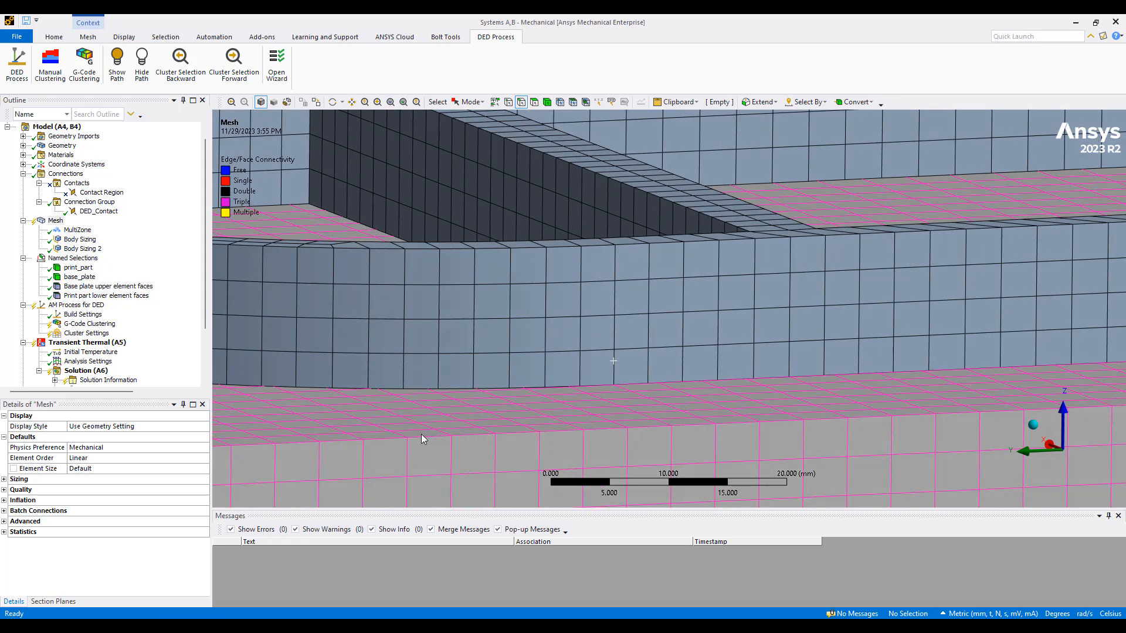
left_click(396, 415)
right_click(395, 414)
mouse_move(498, 67)
left_click(588, 64)
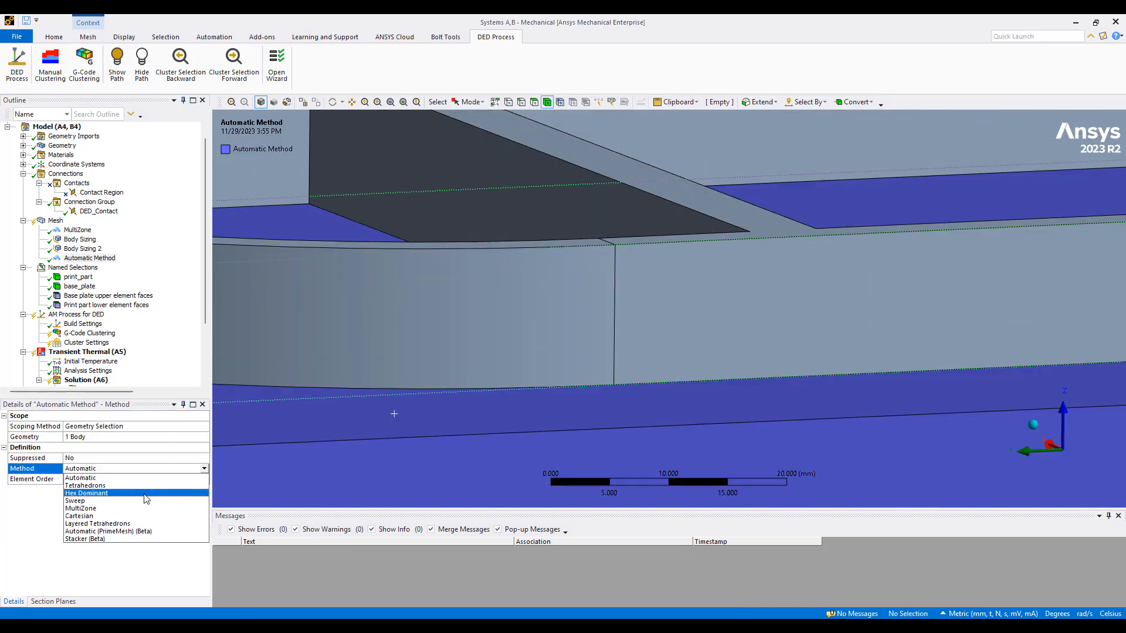
left_click(130, 517)
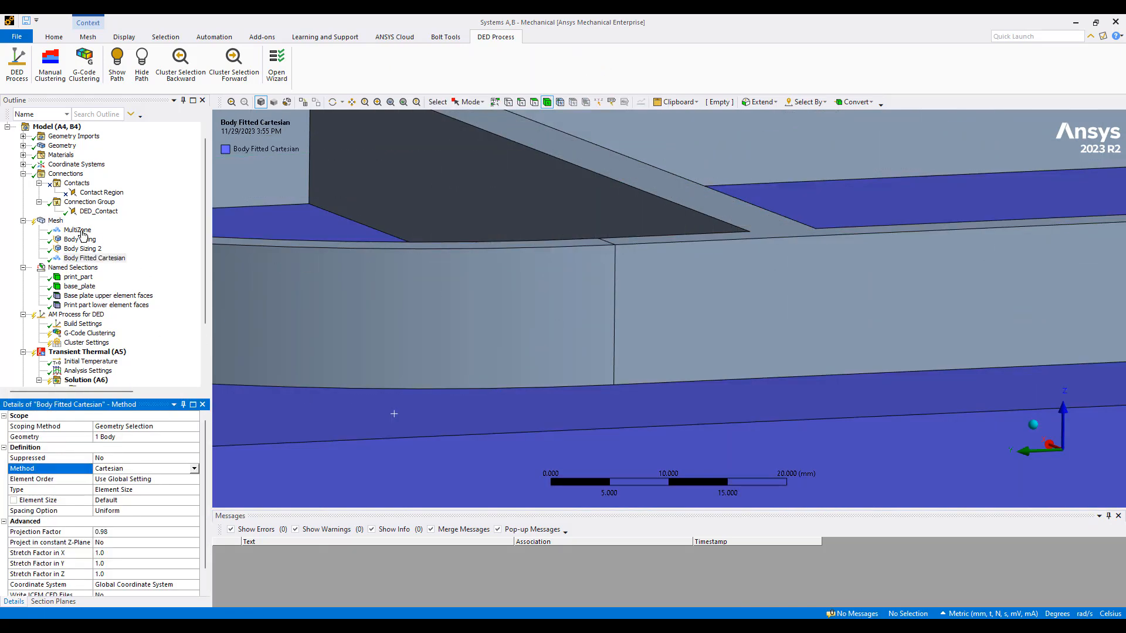
Step: Regenerate the mesh to apply the Cartesian method to the base plate
left_click(55, 221)
right_click(55, 221)
left_click(88, 256)
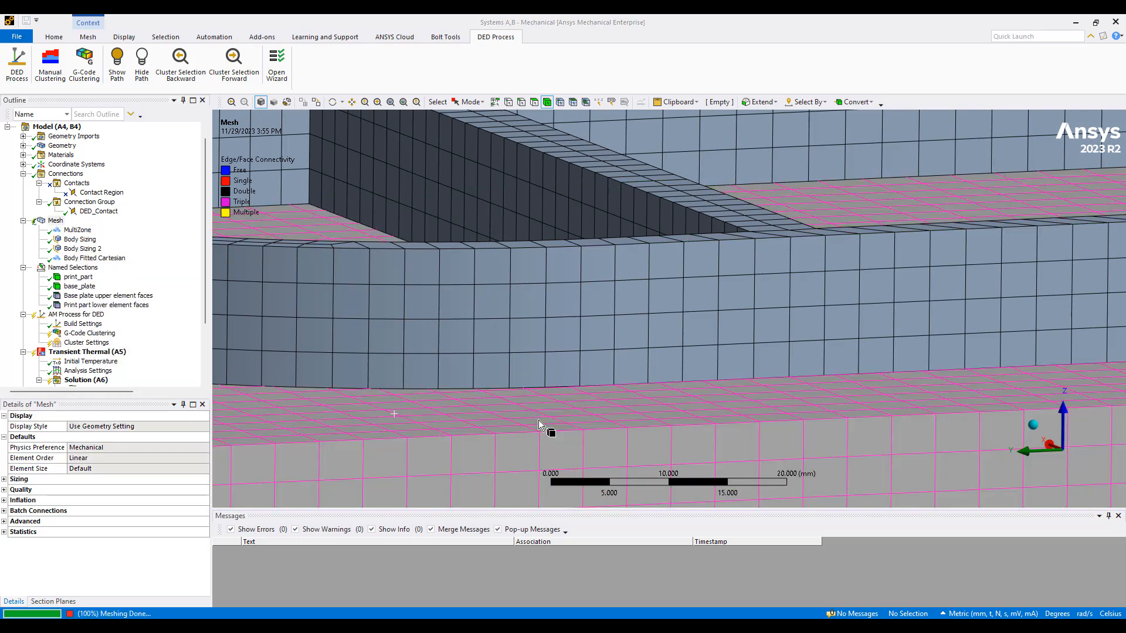
scroll(434, 387, "down", 5)
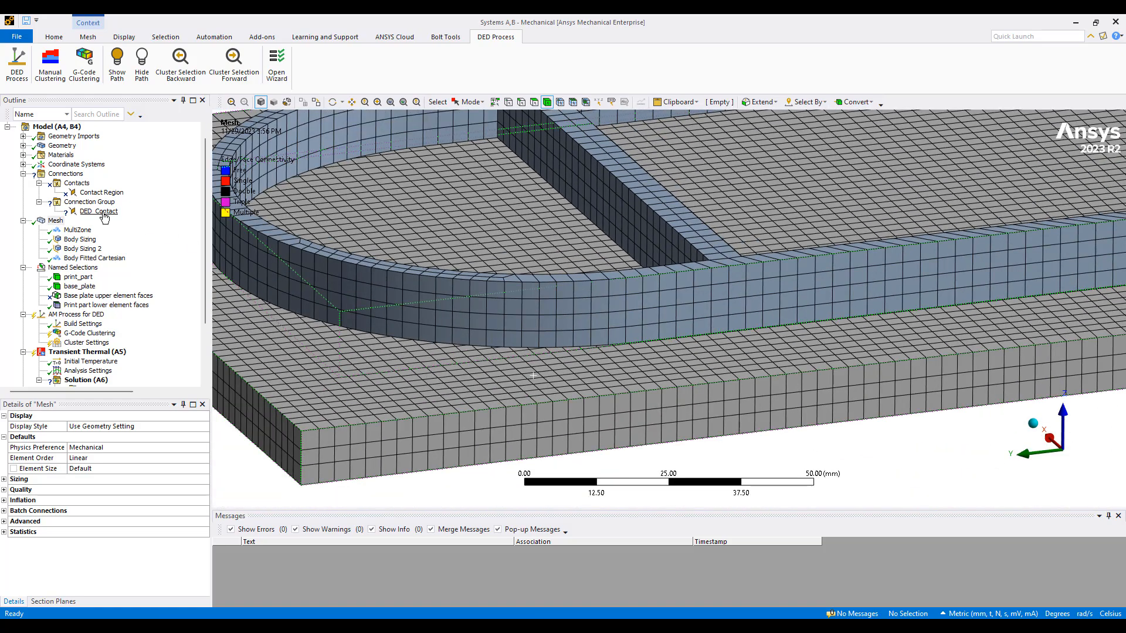
Step: Switch DED_Contact to Geometry Selection scoping and assign the base plate's upper face as its target, keeping the print part's element faces as contact
left_click(101, 211)
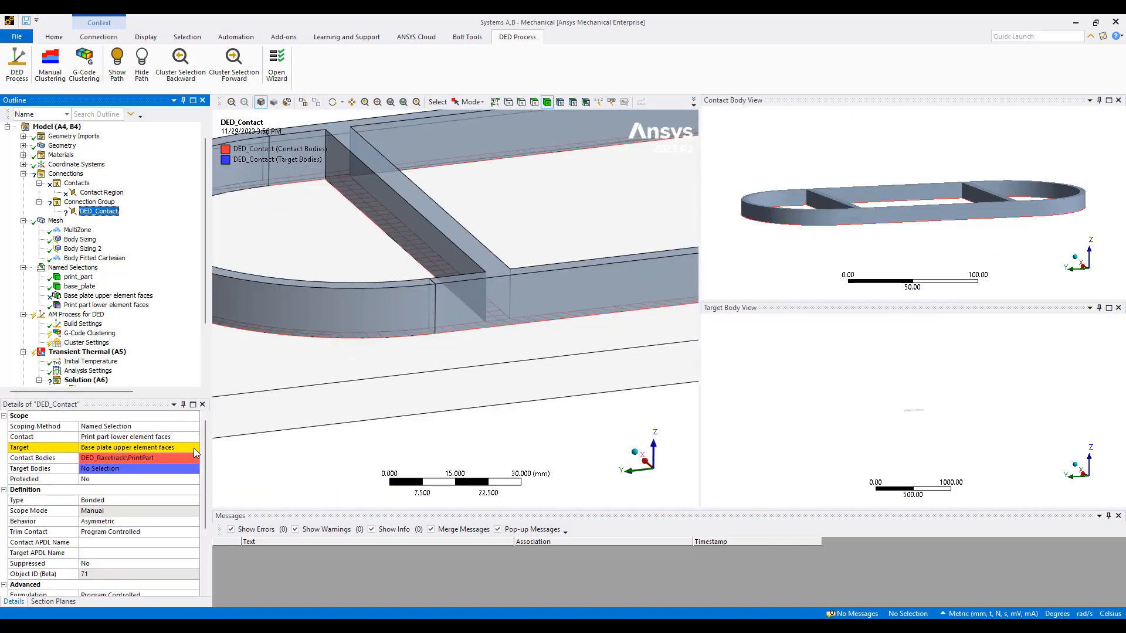
left_click_drag(109, 296, 295, 333)
left_click(100, 212)
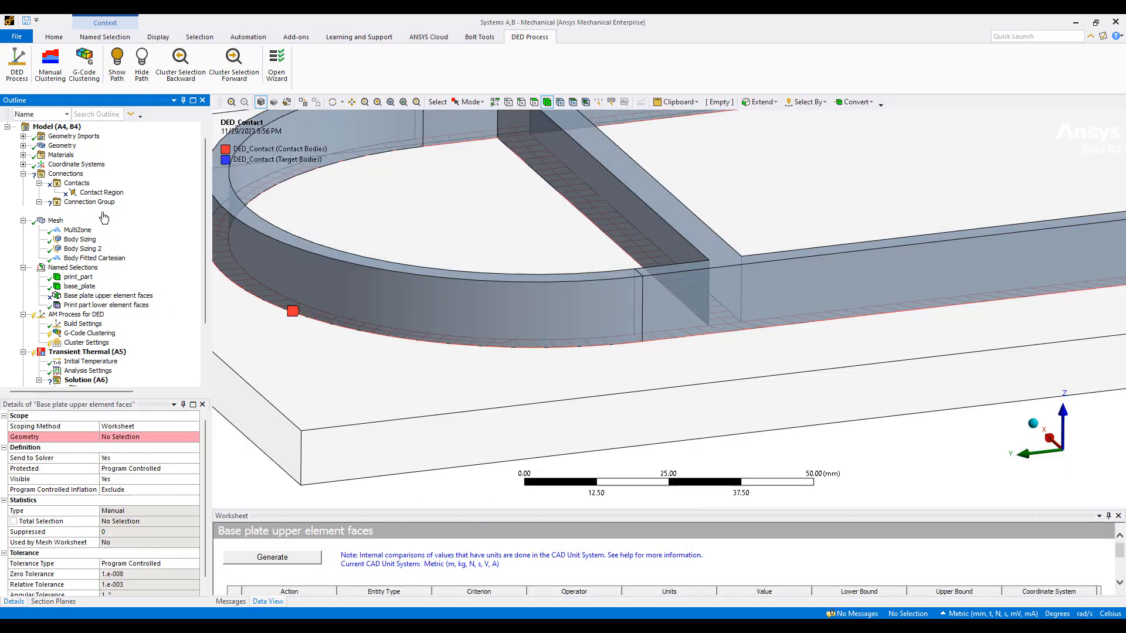
mouse_move(398, 336)
middle_mouse_down()
mouse_move(397, 310)
mouse_move(401, 340)
middle_mouse_up()
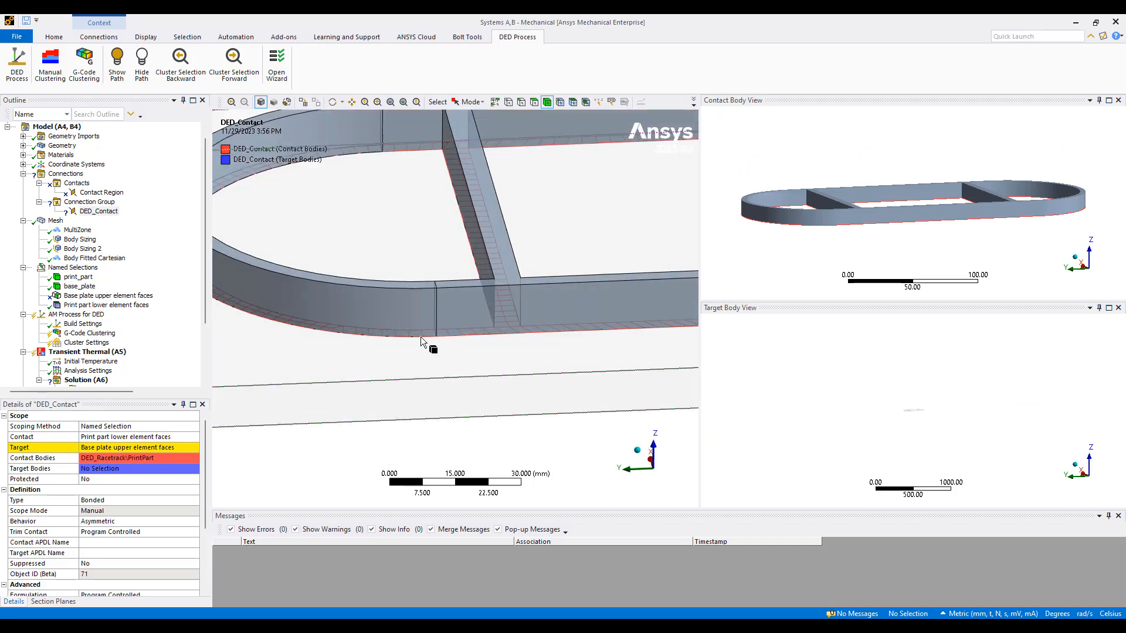
mouse_move(508, 318)
middle_mouse_down()
mouse_move(491, 267)
mouse_move(502, 310)
middle_mouse_up()
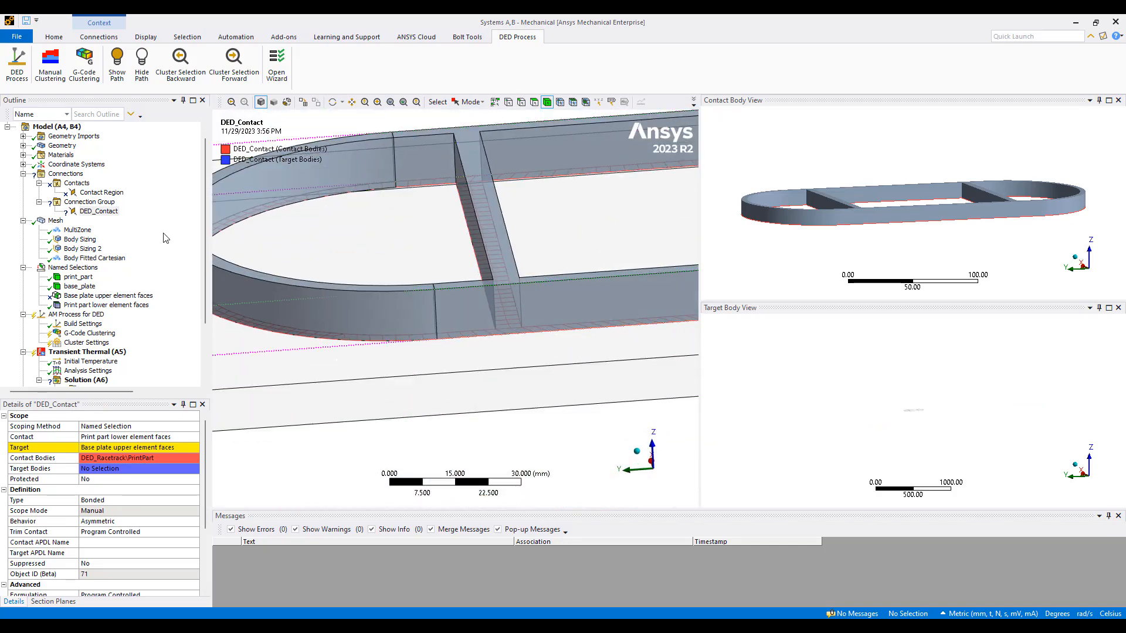
left_click(158, 448)
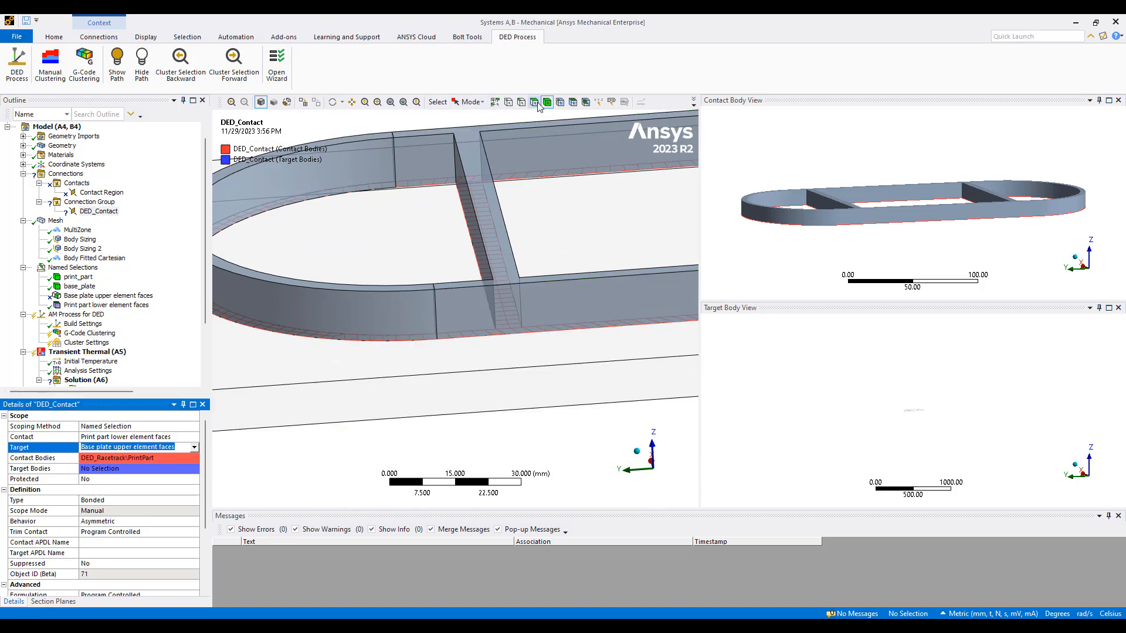
left_click(320, 360)
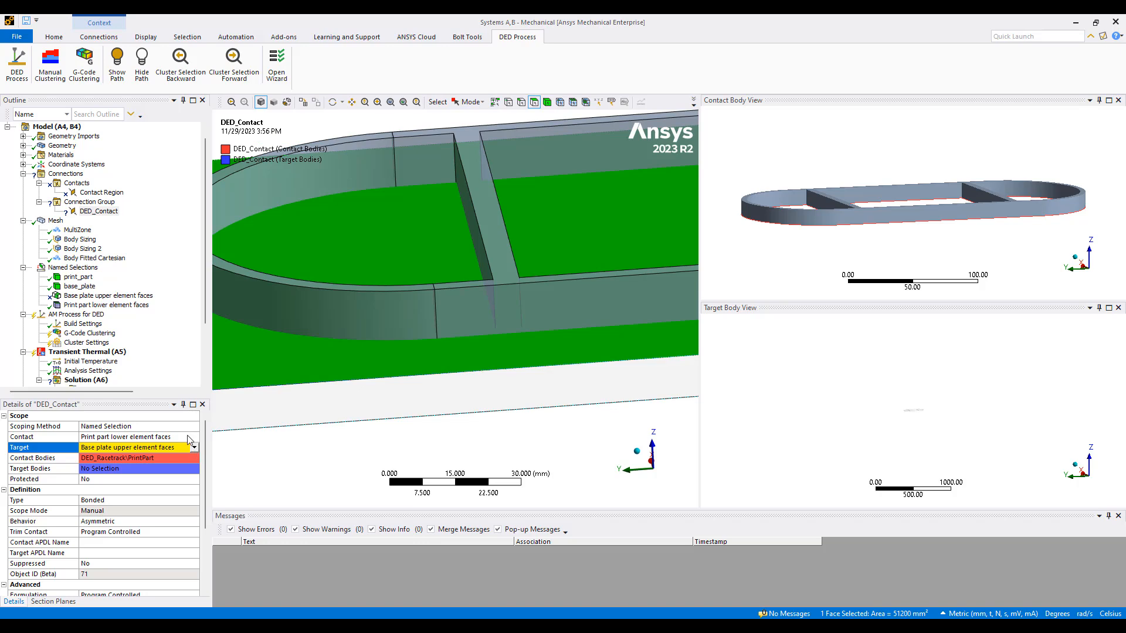
left_click(188, 426)
left_click(164, 437)
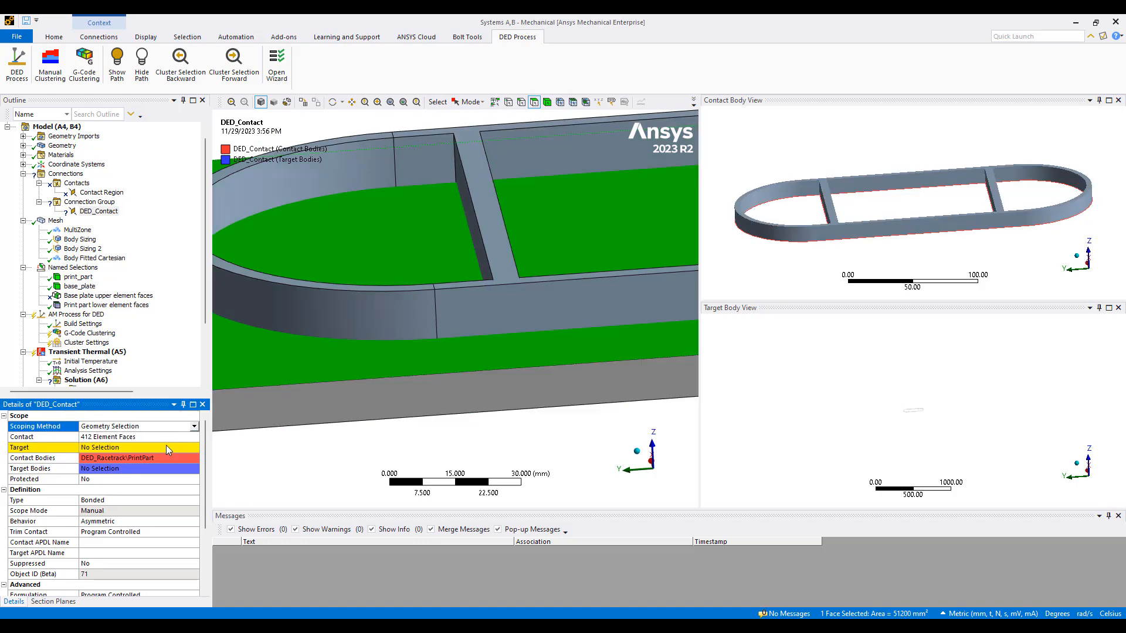
left_click(160, 447)
left_click(157, 446)
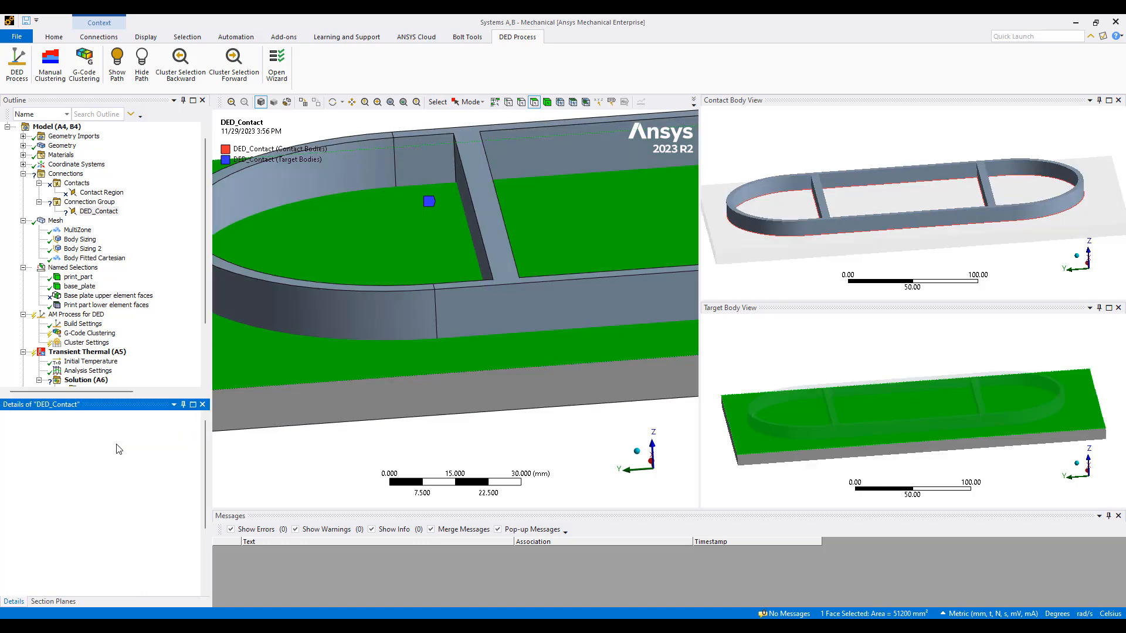
left_click(165, 437)
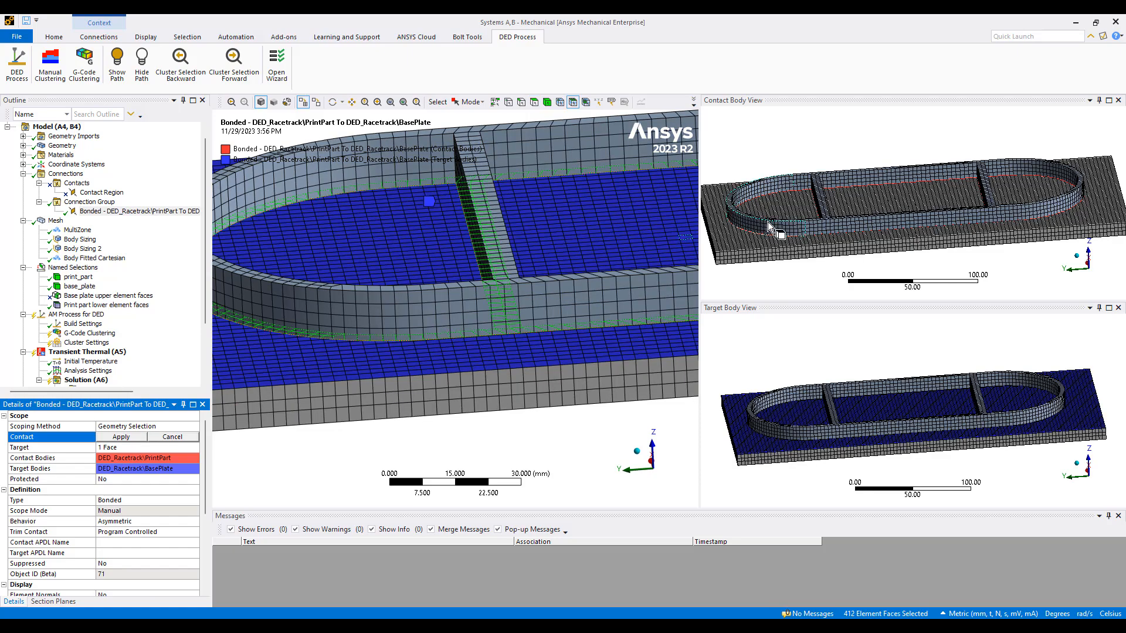
left_click(173, 437)
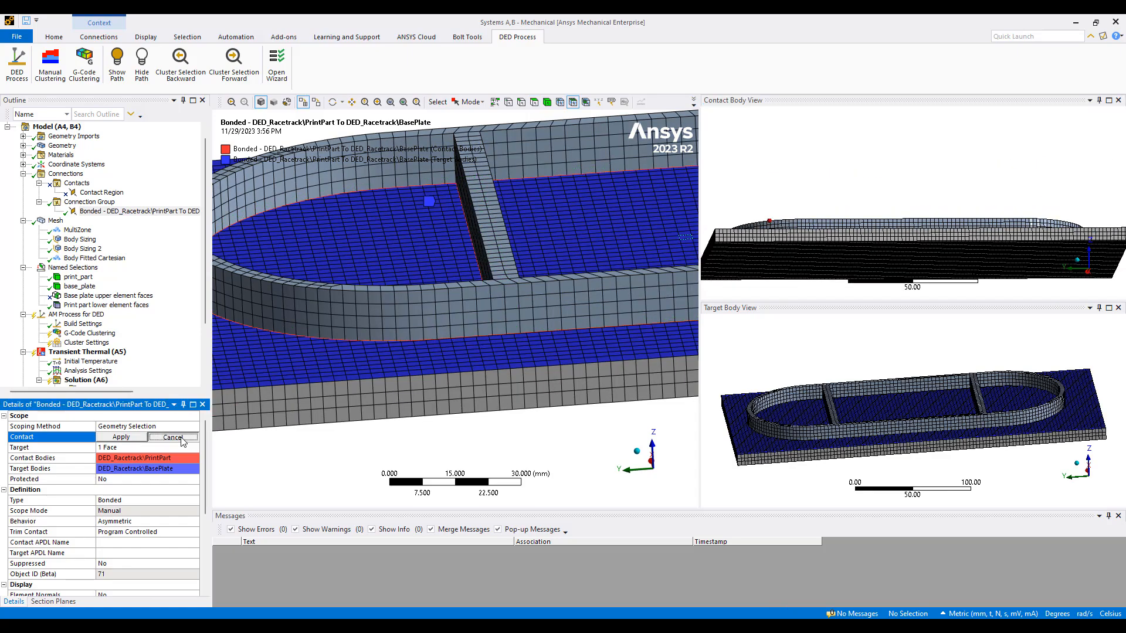
Step: Generate the G-code clusters for the AM process and display el_loop_01, the first cluster of Layer_1
left_click(75, 317)
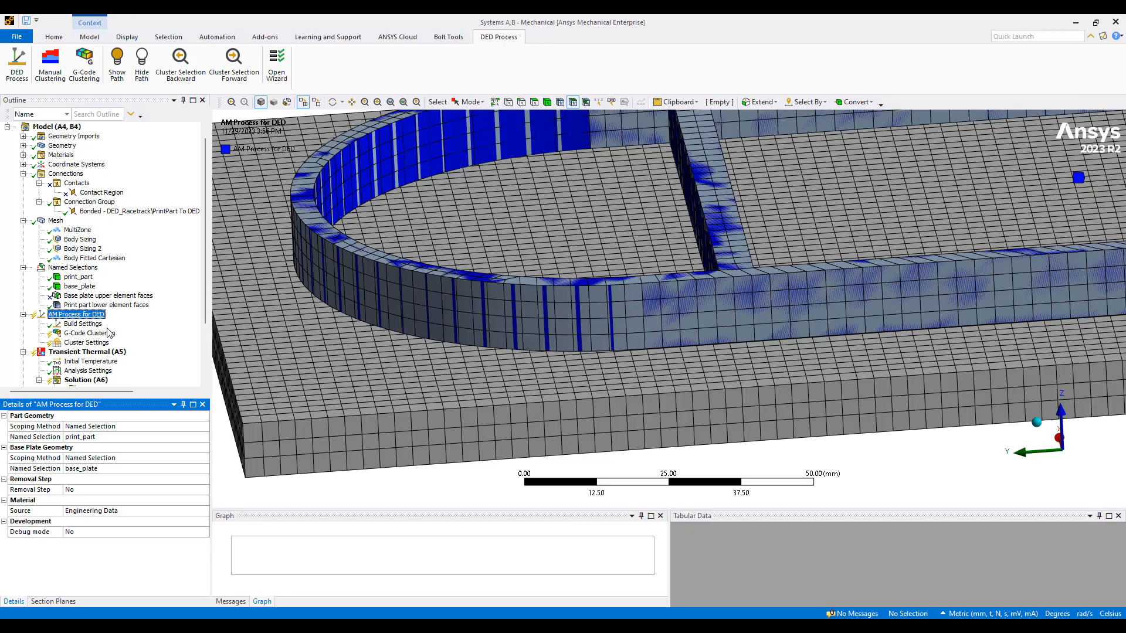
right_click(76, 317)
left_click(123, 324)
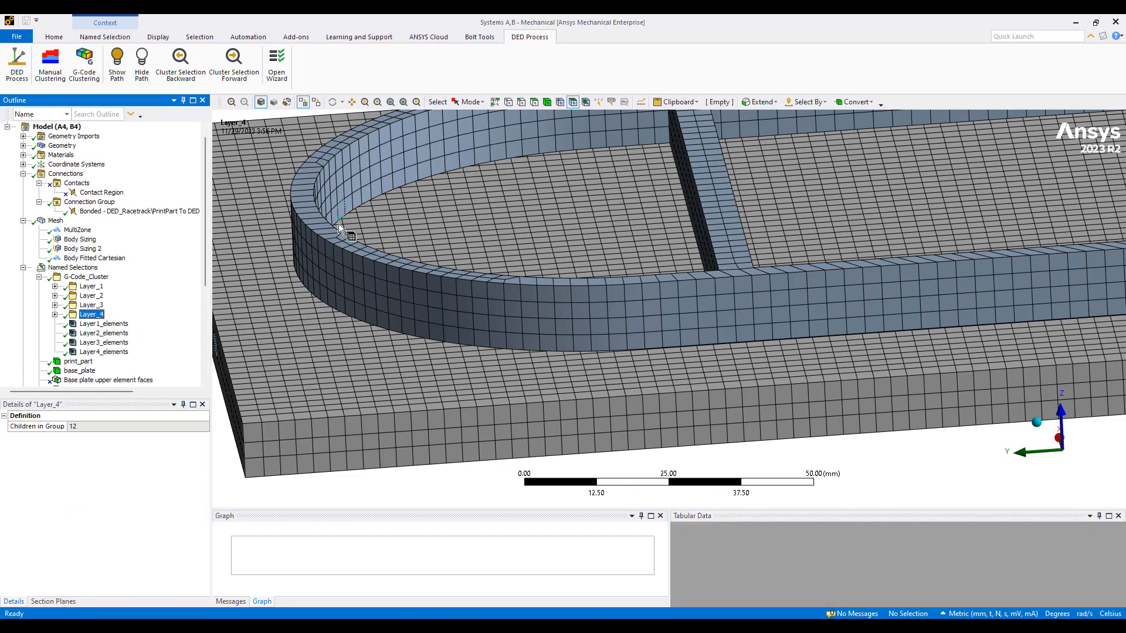
left_click(56, 287)
left_click(102, 278)
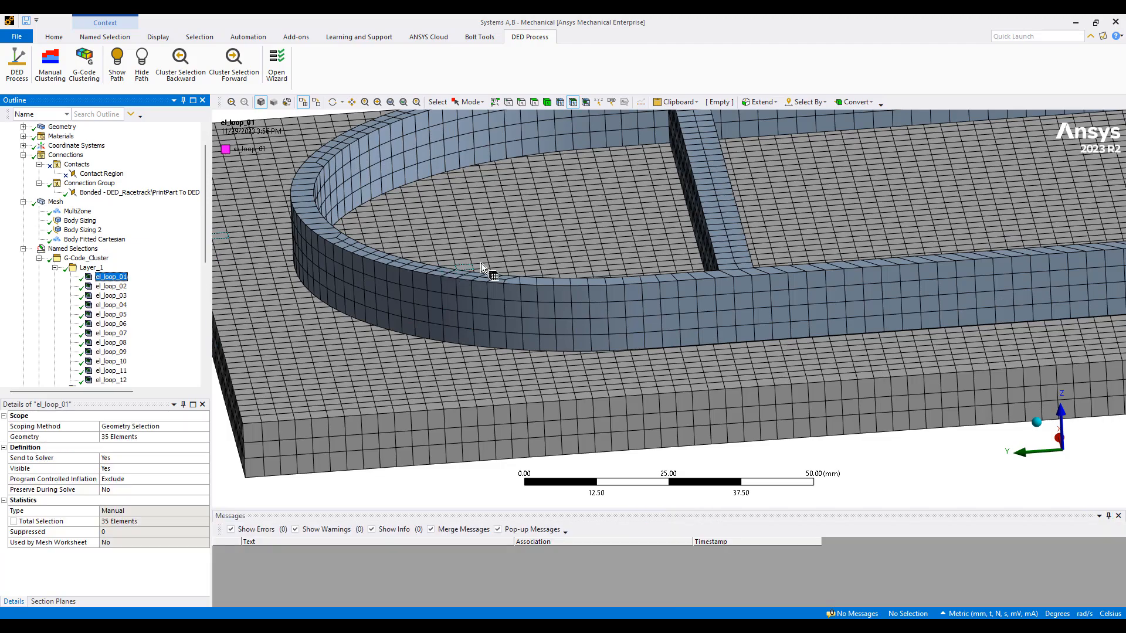
Step: Examine the el_loop_01 cluster on the part's curved end and step through the remaining Layer_1 clusters up to Layer_2
scroll(461, 276, "down", 5)
middle_click_drag(666, 320, 674, 386)
scroll(625, 302, "up", 5)
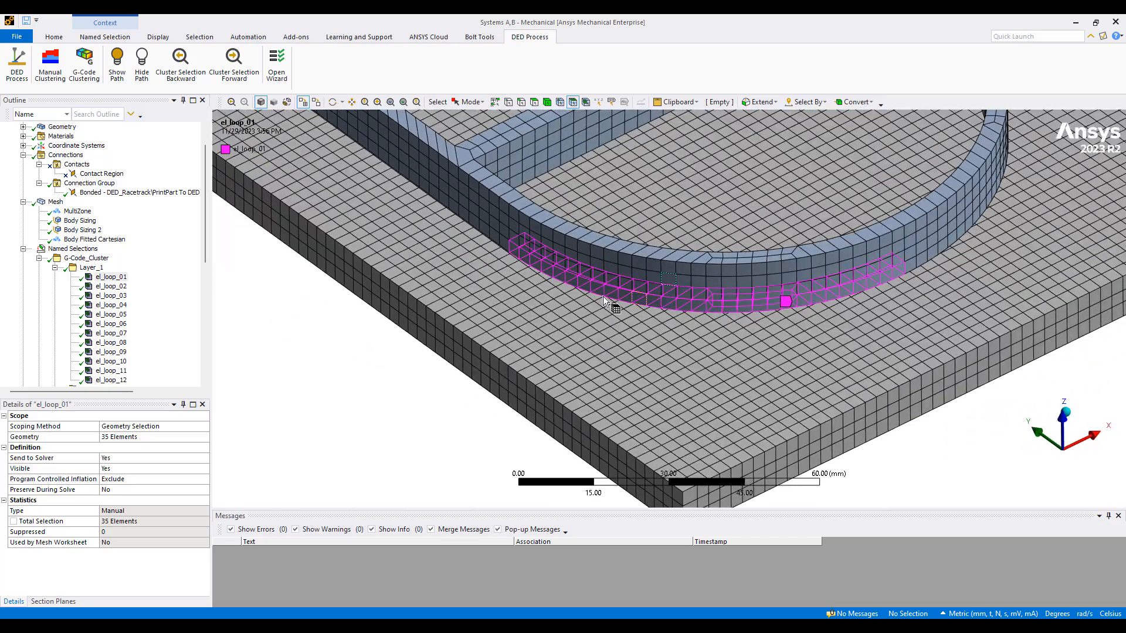
mouse_move(900, 269)
middle_mouse_down()
mouse_move(839, 291)
mouse_move(839, 310)
mouse_move(890, 252)
middle_mouse_up()
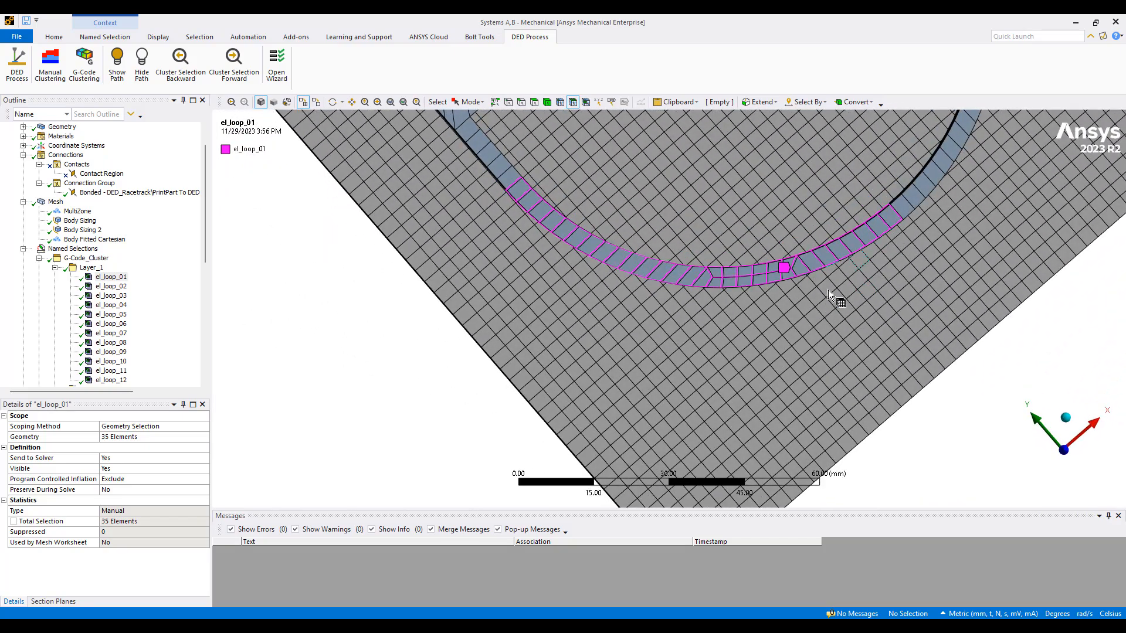
key("KP_0")
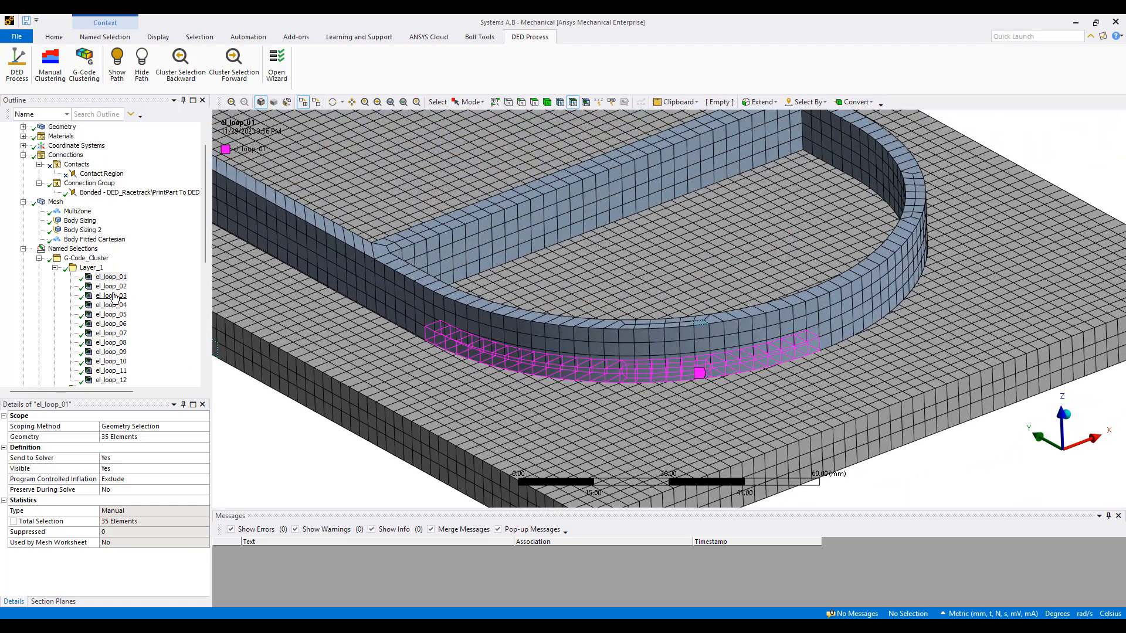
left_click(111, 287)
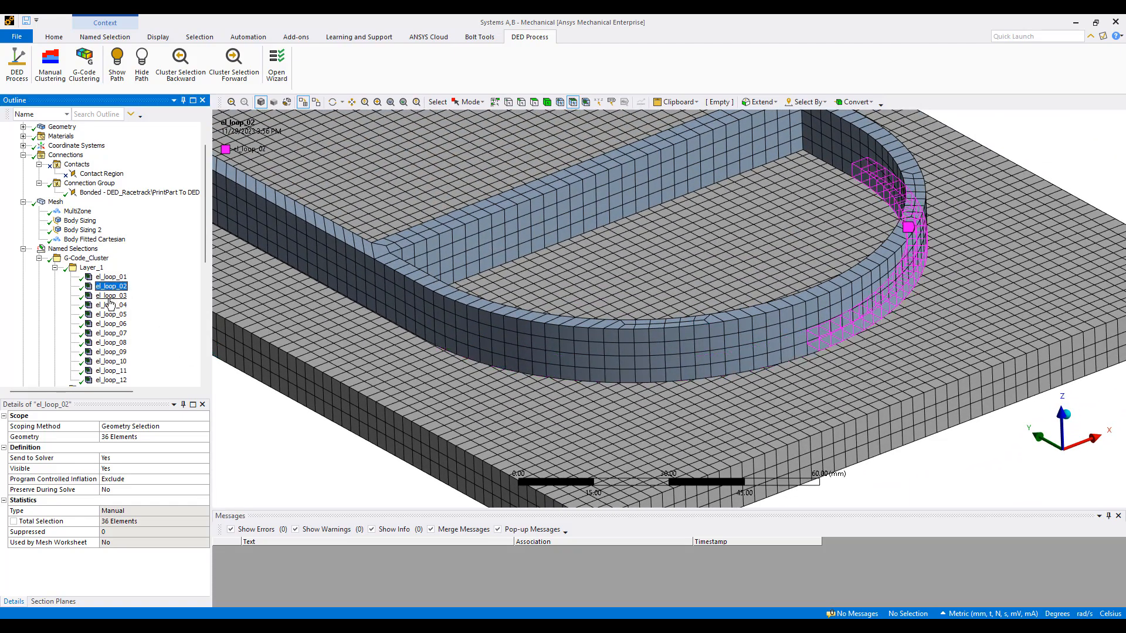
left_click(111, 296)
scroll(652, 189, "up", 3)
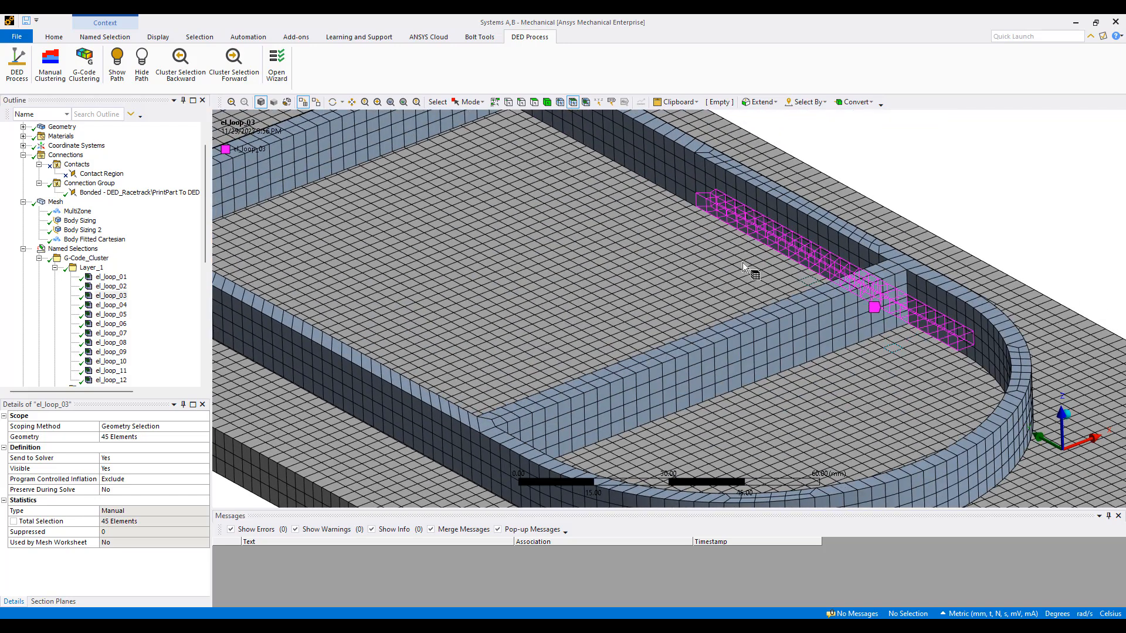
left_click(111, 306)
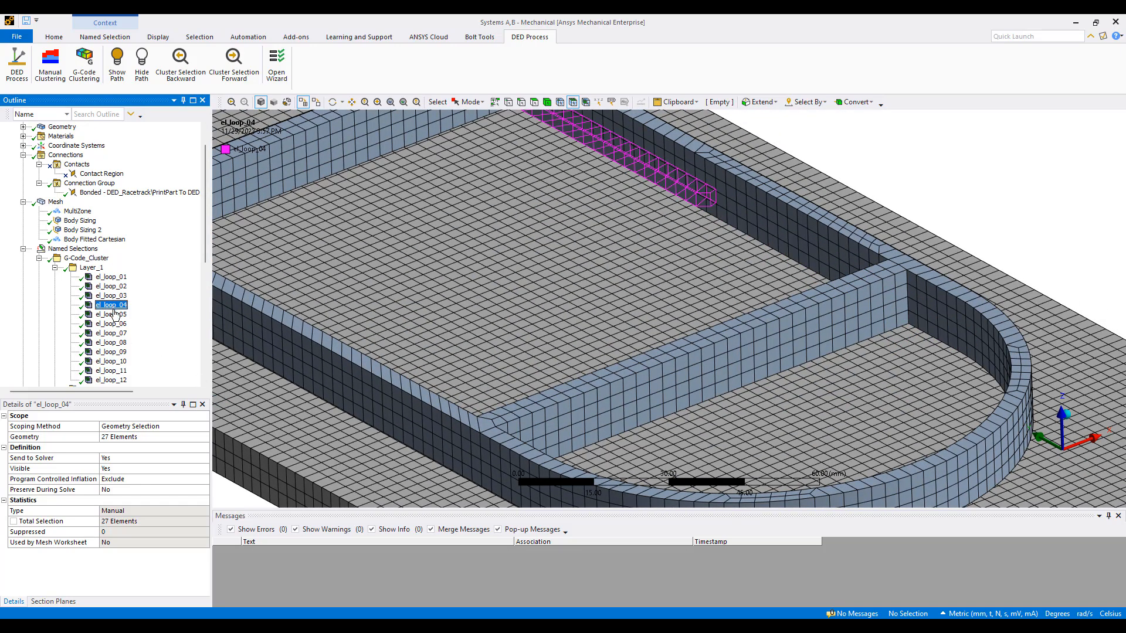
left_click(112, 315)
key("Down")
key("Down")
key("Down")
key("Down")
key("Down")
key("Down")
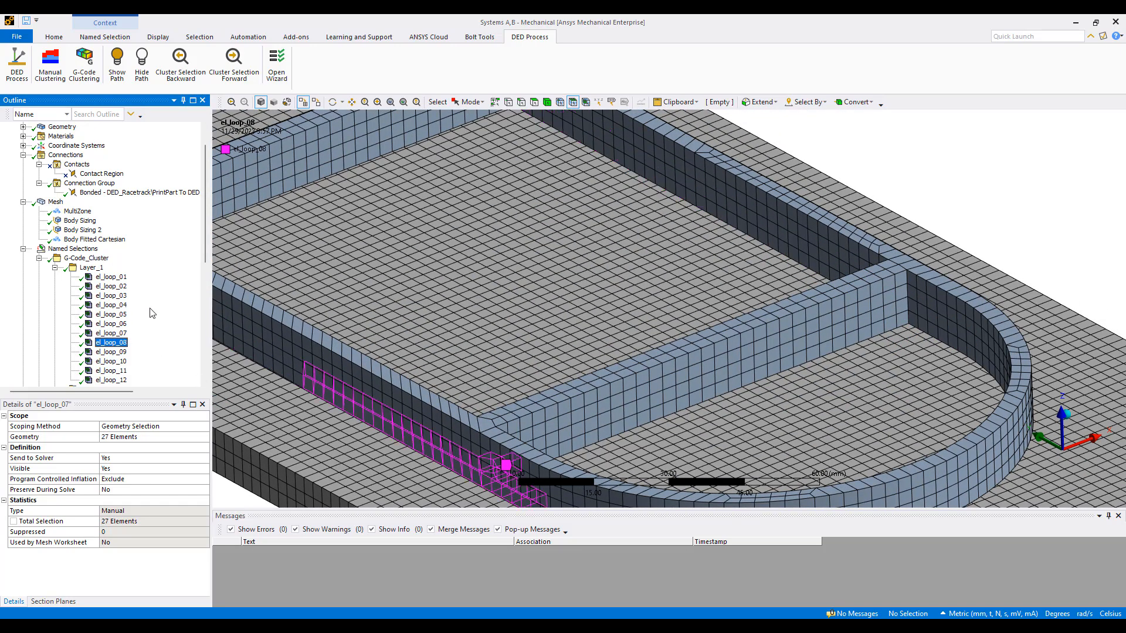
key("Down")
key("Down")
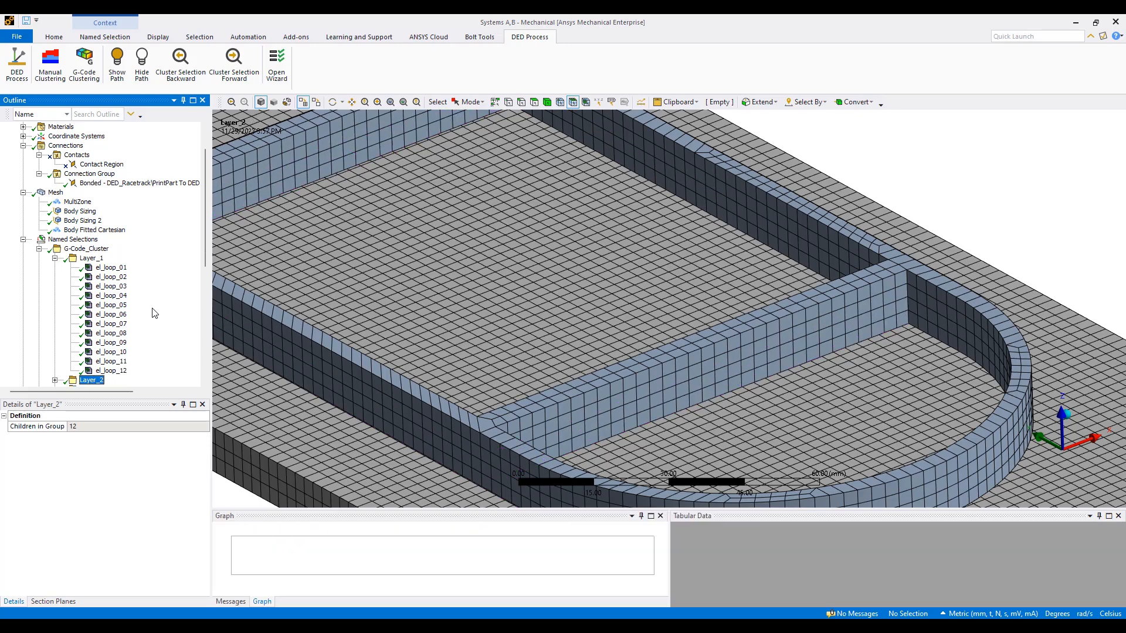
Step: Solve the Transient Thermal (A5) analysis
scroll(154, 313, "down", 9)
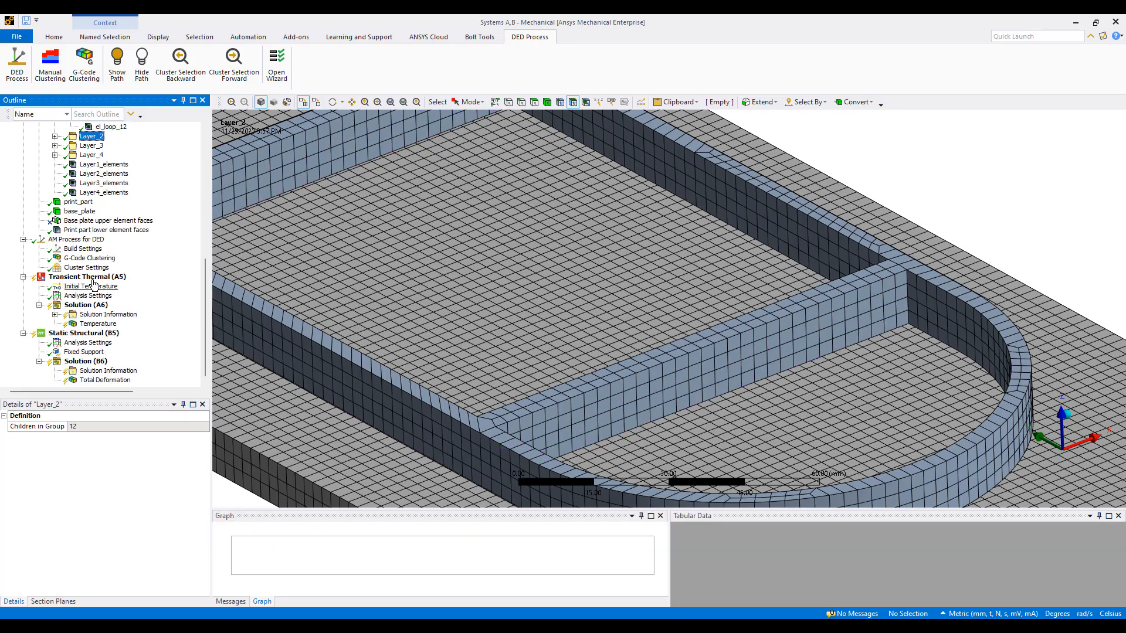
right_click(91, 281)
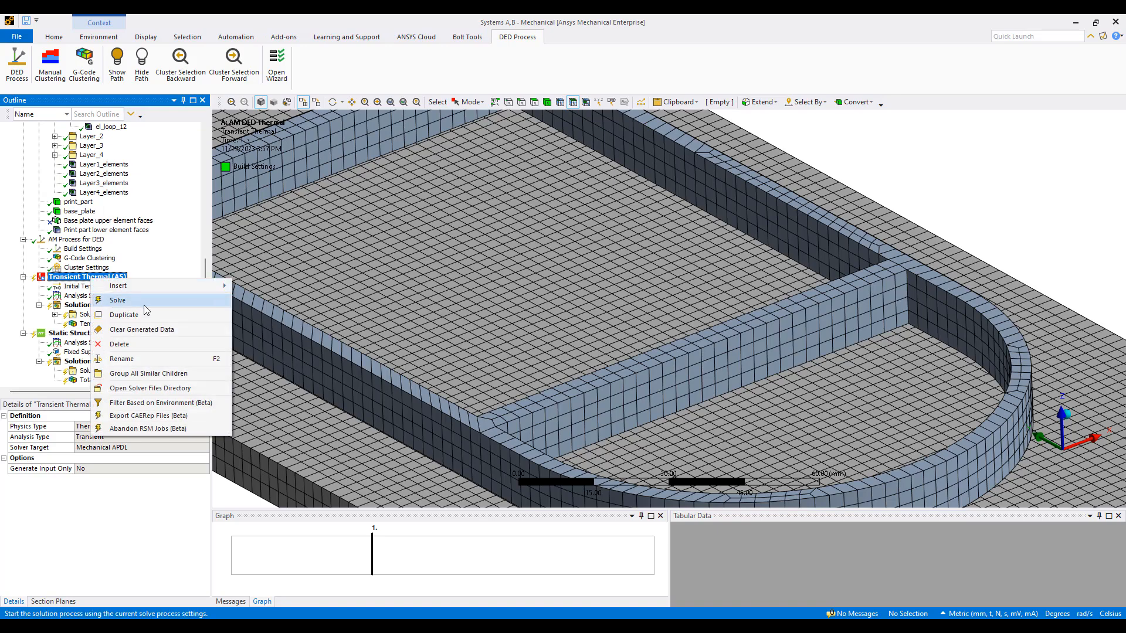
key("Escape")
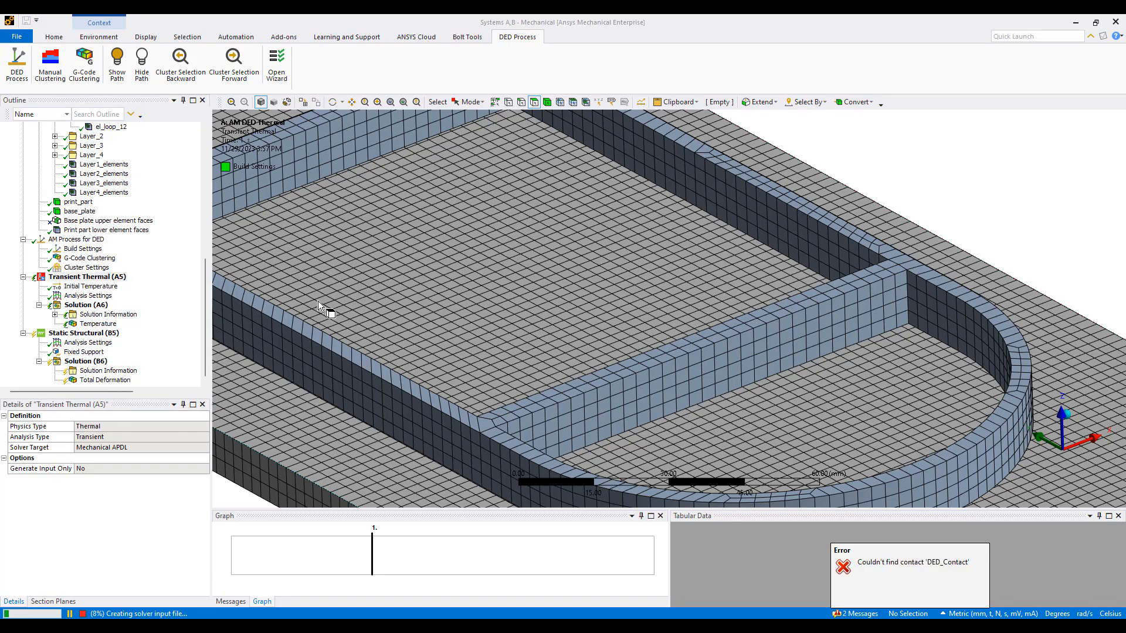
Step: Examine the scoping details of the bonded contact between the print part and the base plate
scroll(417, 289, "down", 2)
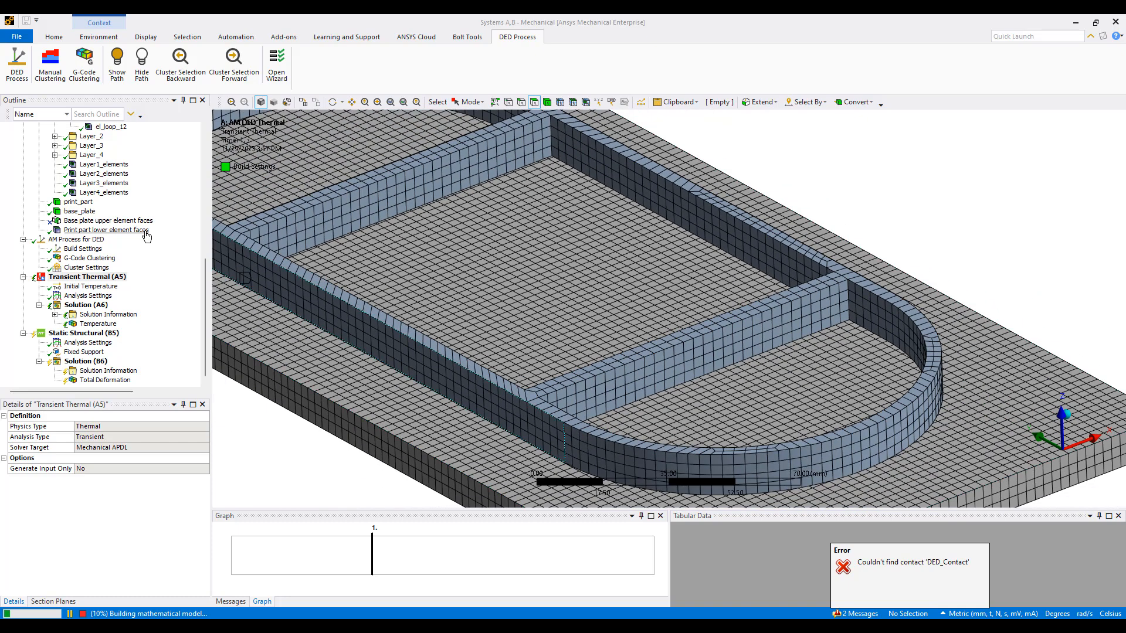
scroll(148, 231, "up", 8)
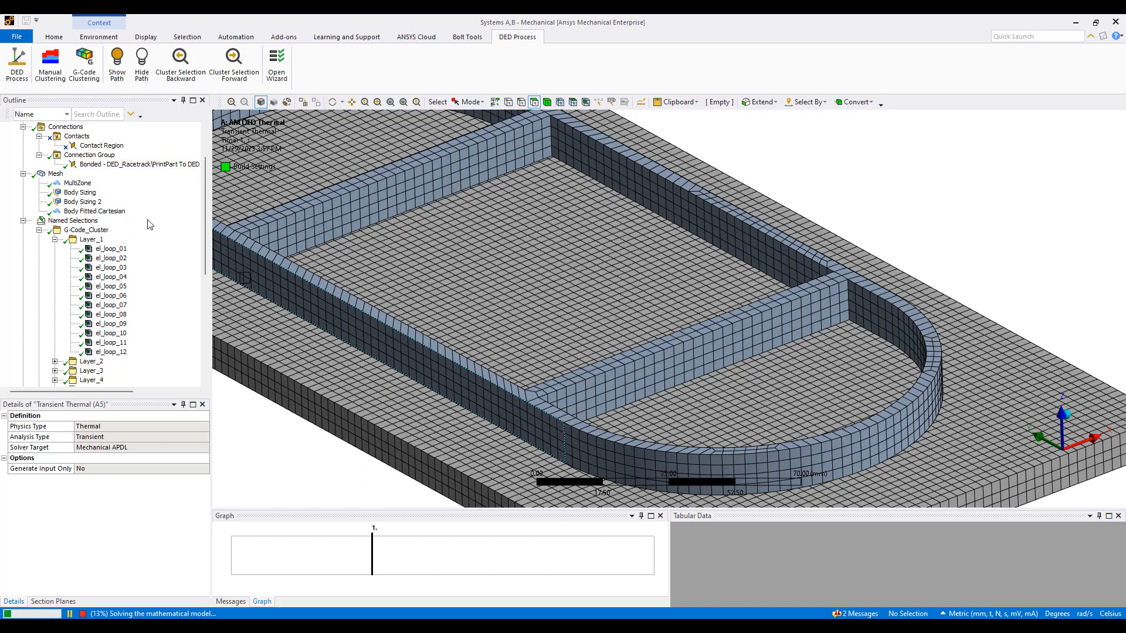
left_click(117, 166)
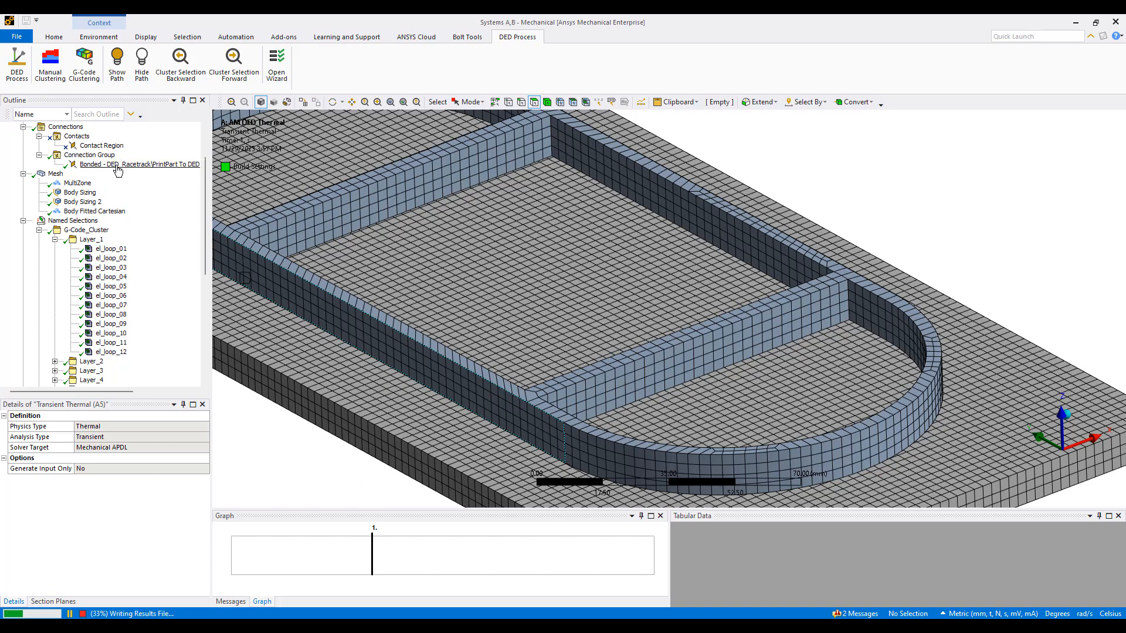
scroll(160, 293, "down", 7)
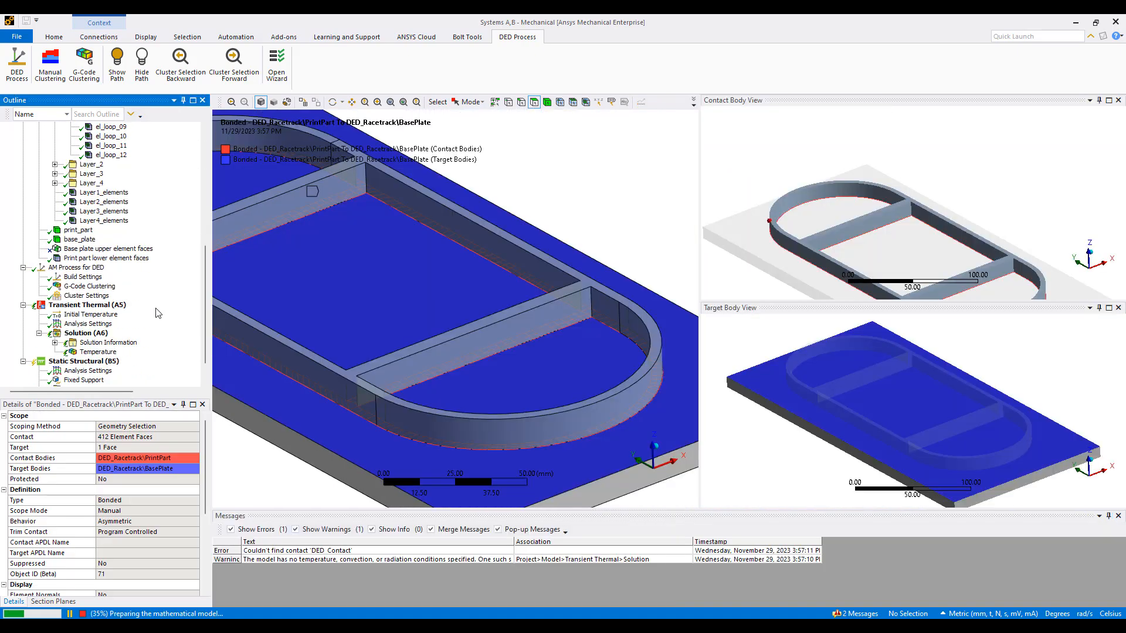
scroll(124, 305, "up", 7)
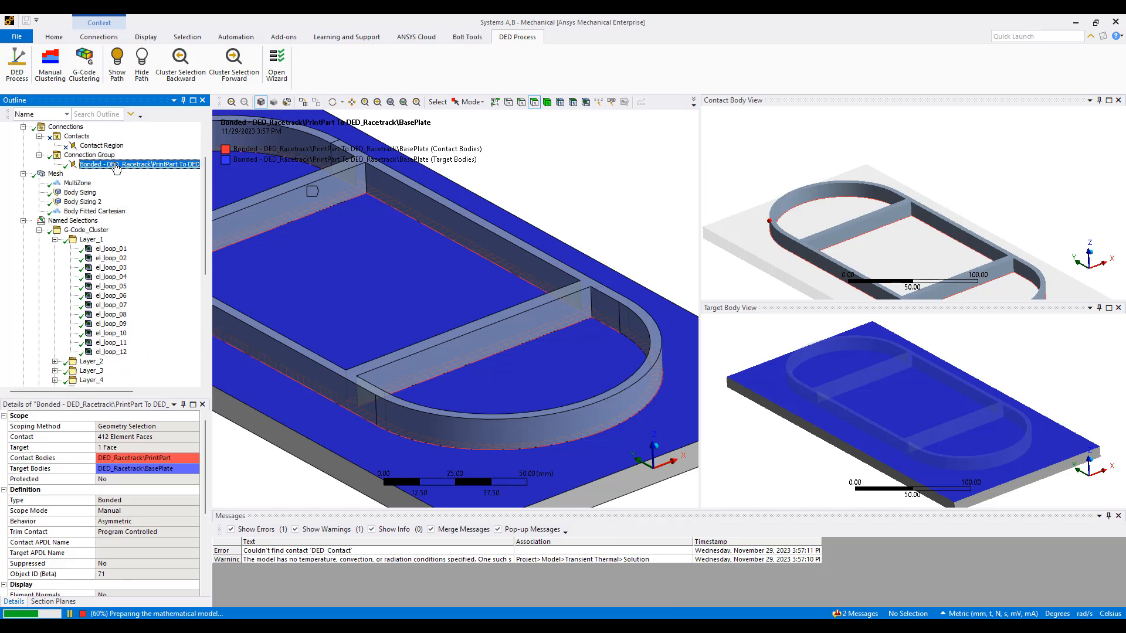
scroll(158, 335, "down", 7)
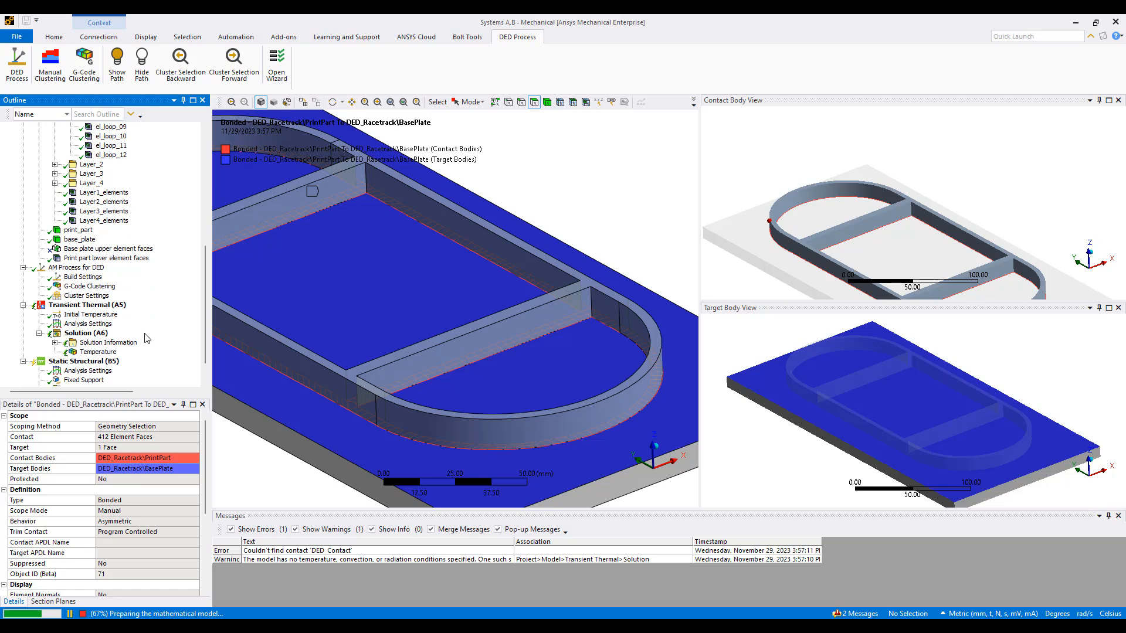
Step: Review the transient thermal Solution Information, its Temperature - Global Maximum plot, and the Temperature result, enlarging the time graph
left_click(107, 345)
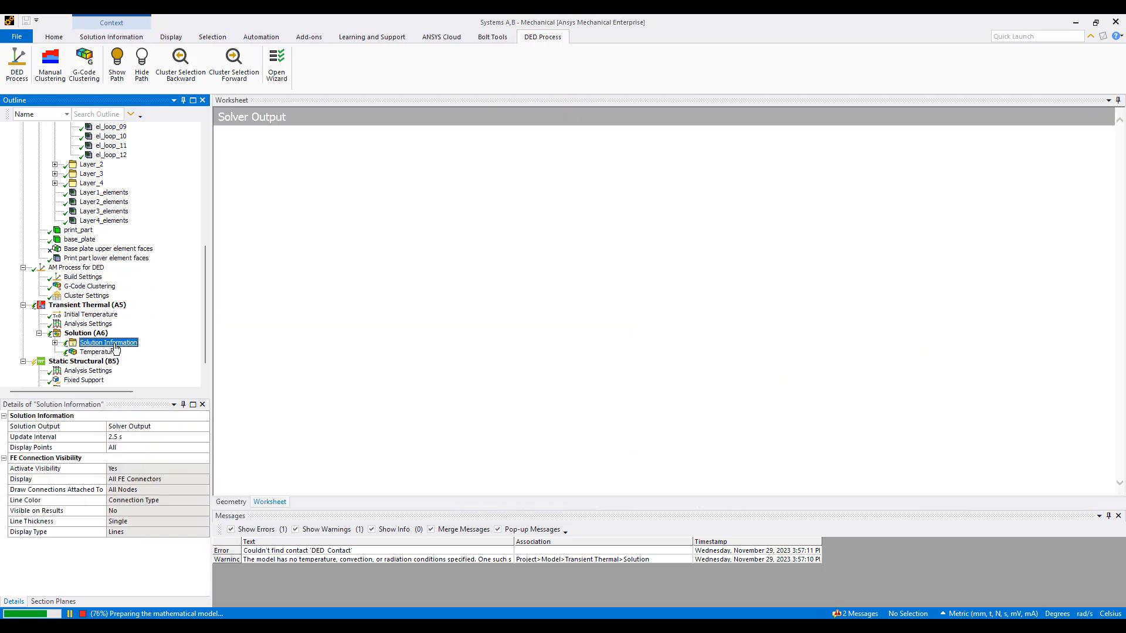
left_click(56, 342)
left_click(135, 358)
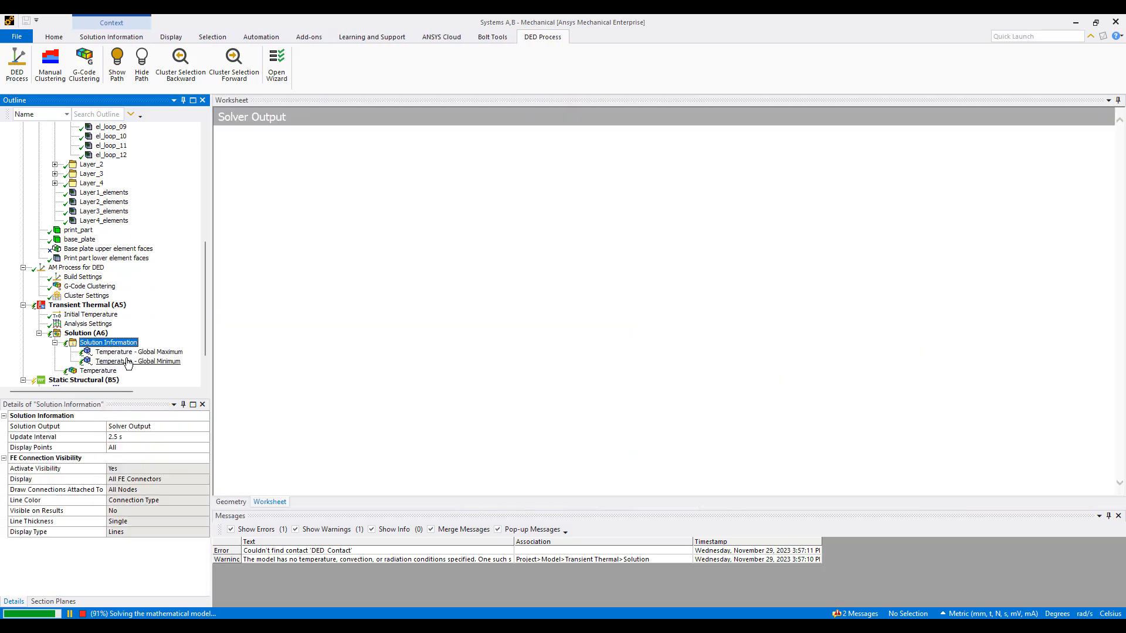
left_click(135, 353)
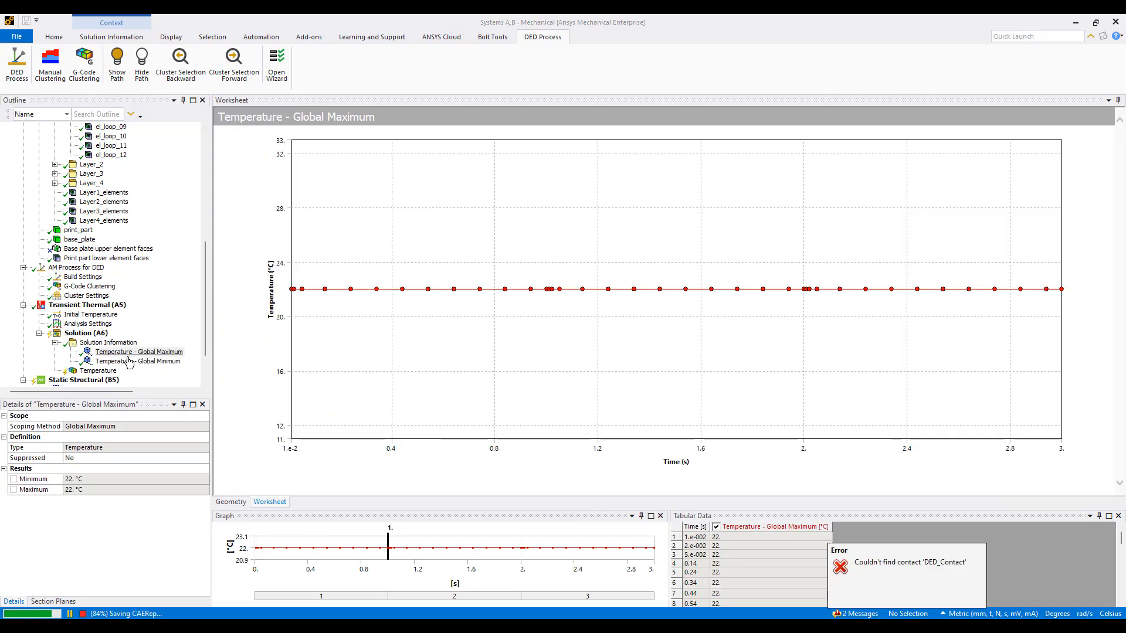
left_click(112, 343)
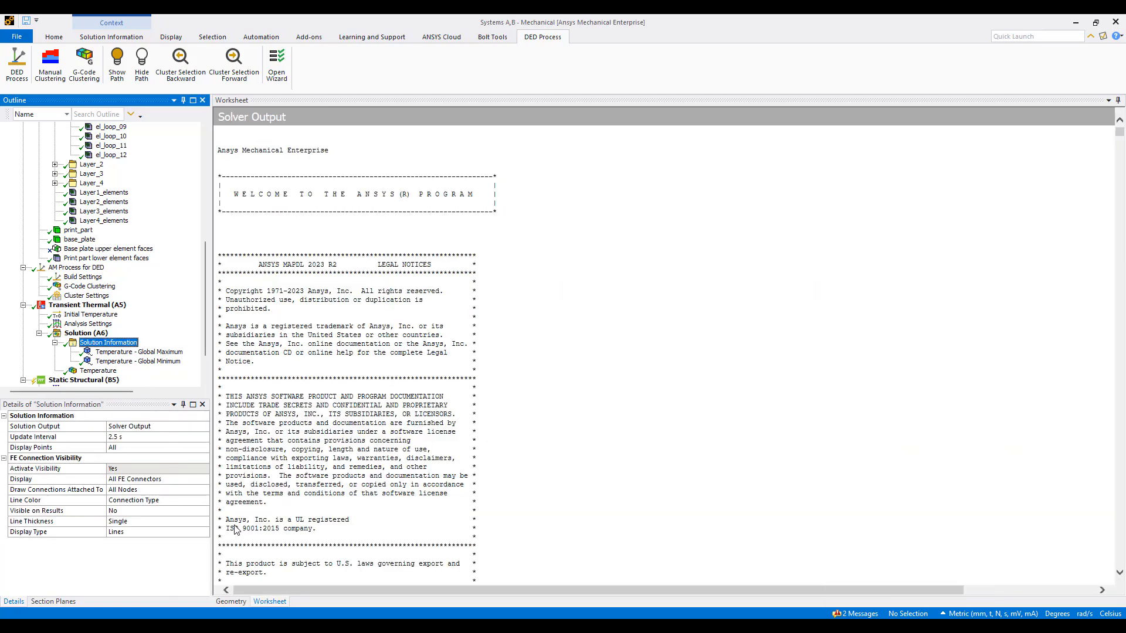
left_click(97, 371)
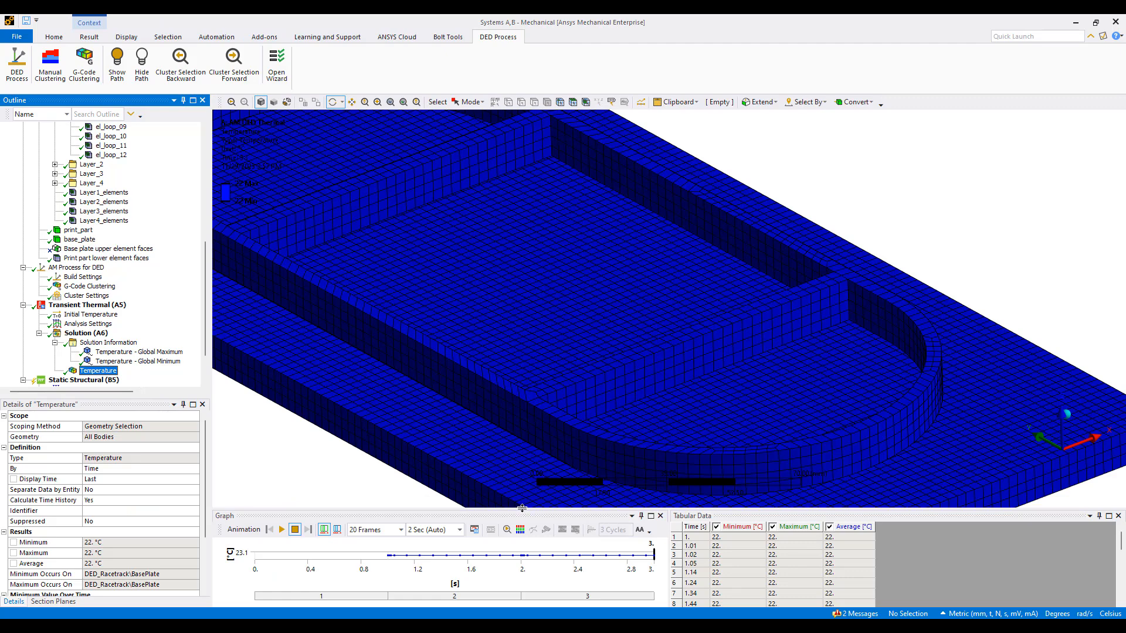
left_click_drag(522, 508, 506, 467)
Step: Select the bonded contact between the print part and base plate, and read the solver's full error message
scroll(124, 269, "up", 9)
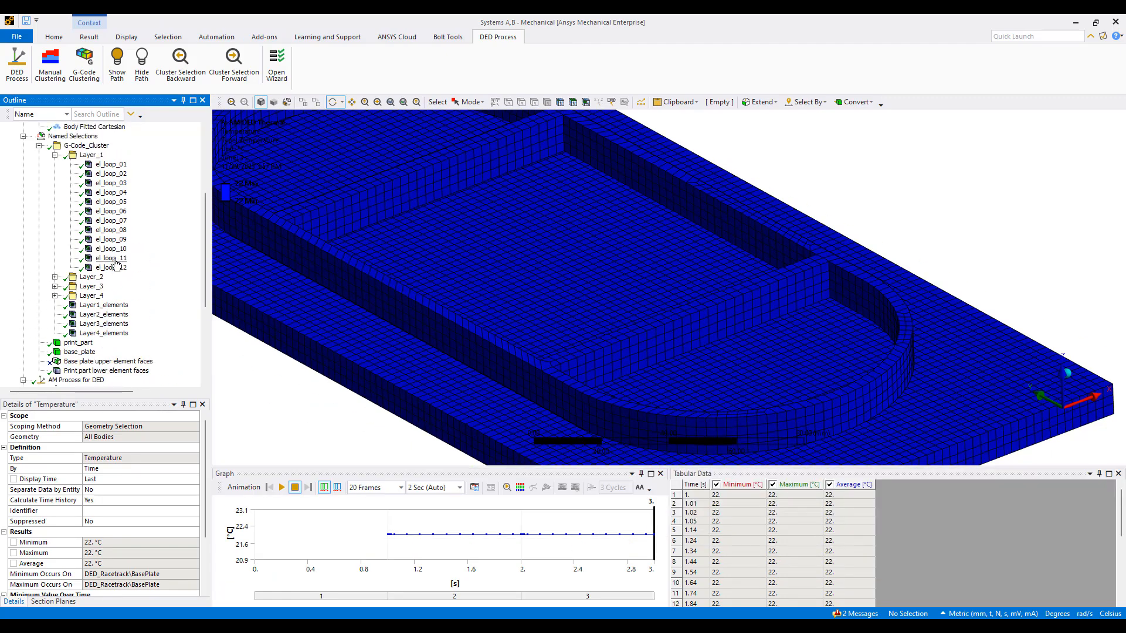
left_click(130, 223)
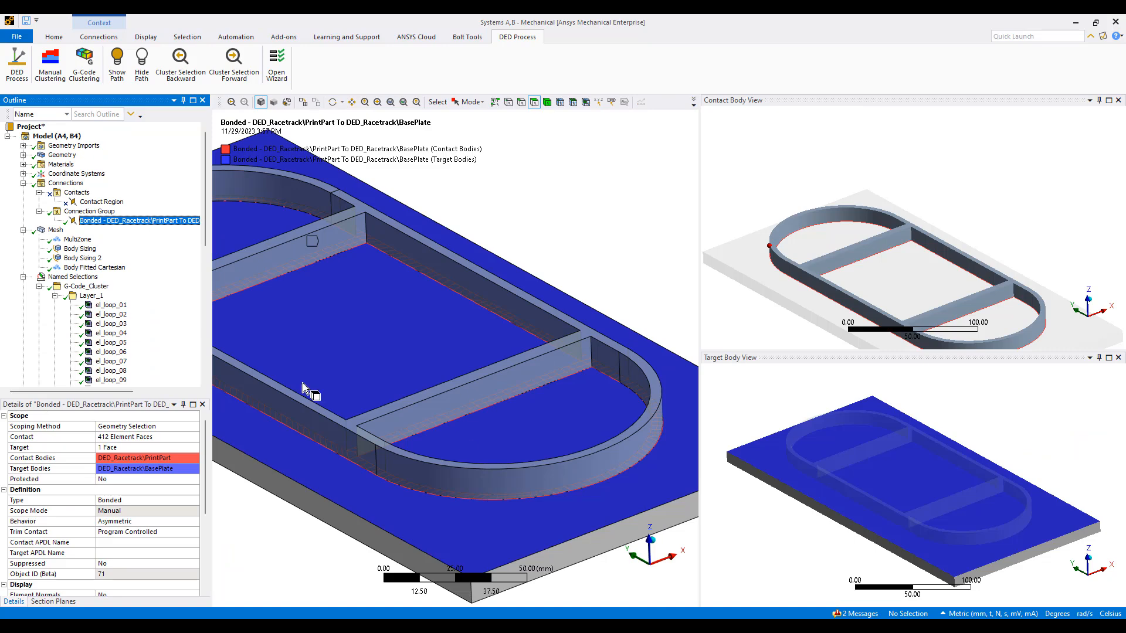
left_click(858, 614)
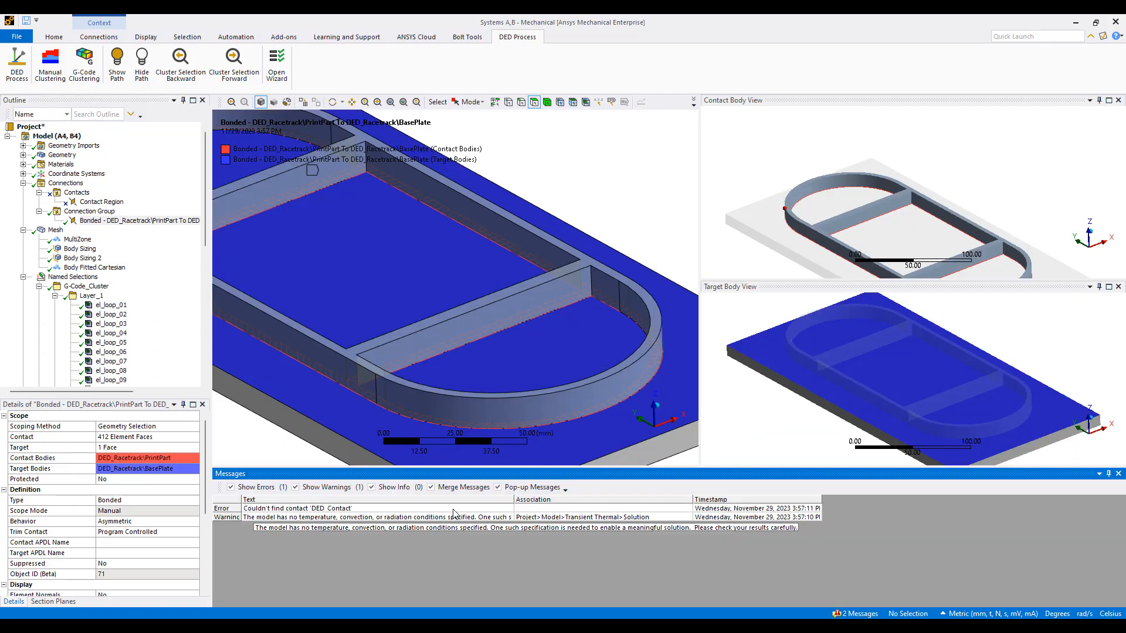
double_click(386, 509)
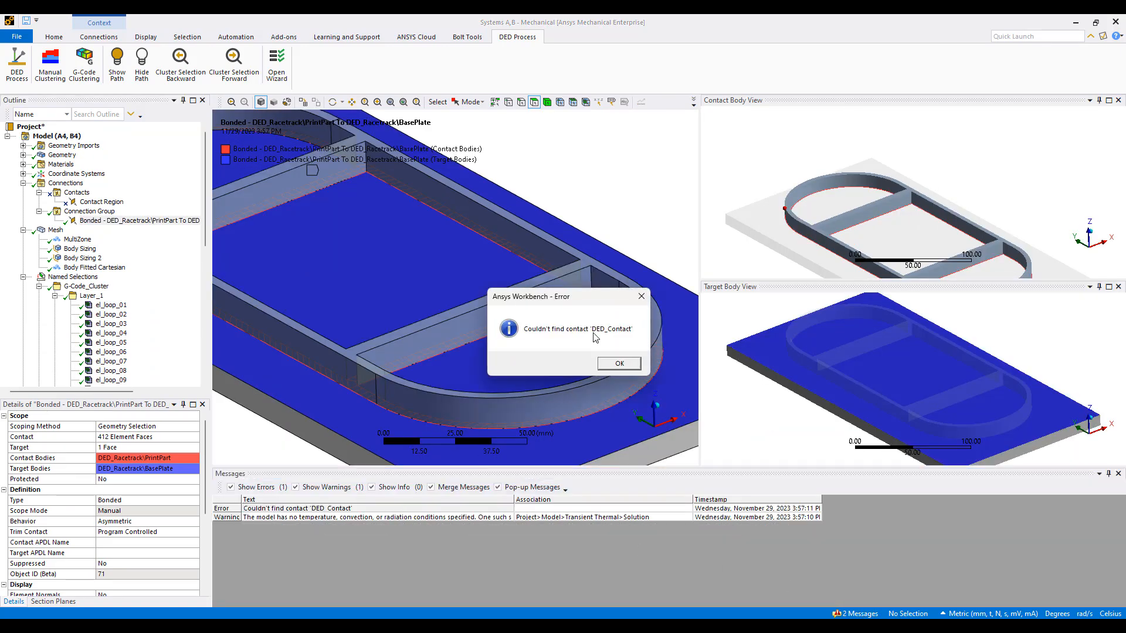
left_click(619, 364)
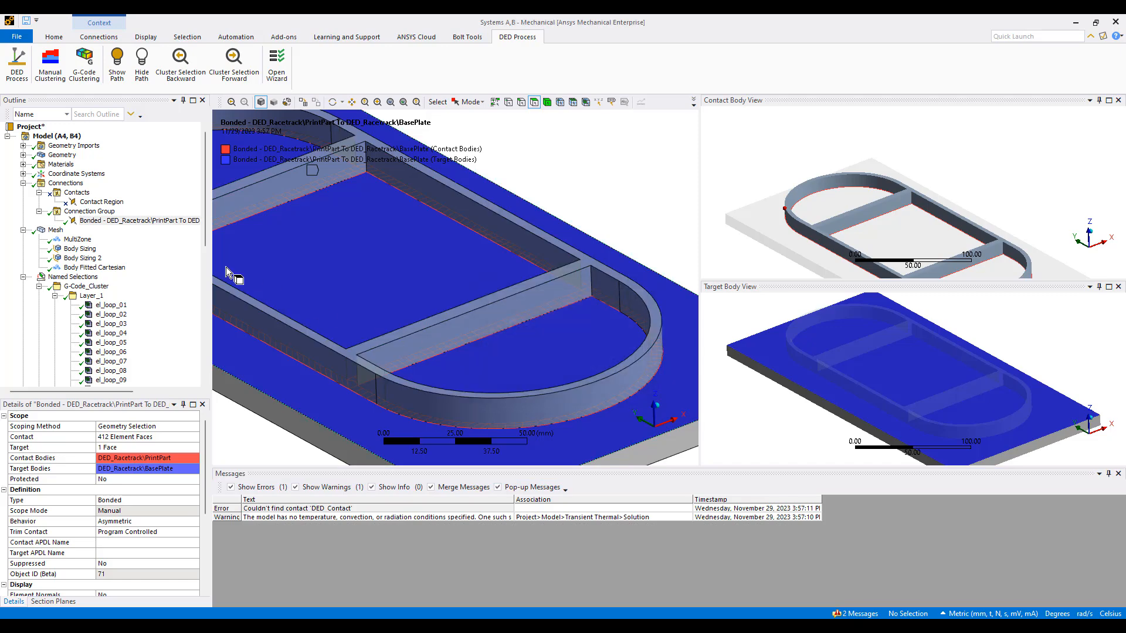
Step: Rename the bonded contact between the print part and the base plate to DED_Contact
right_click(137, 226)
key("Escape")
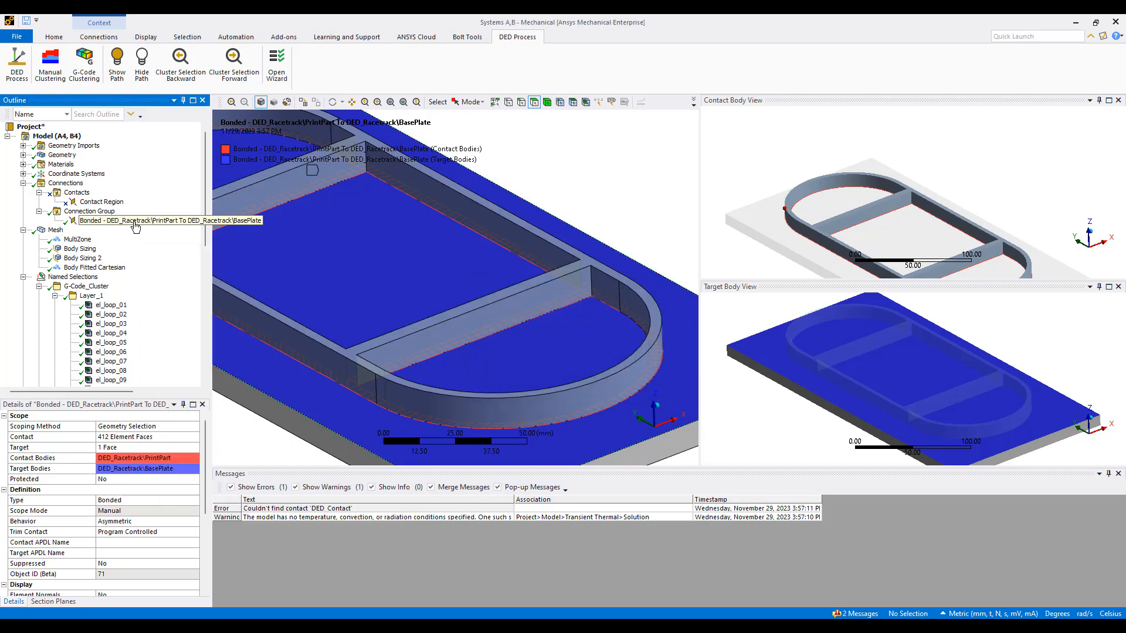
key("F2")
type("DED_Contact")
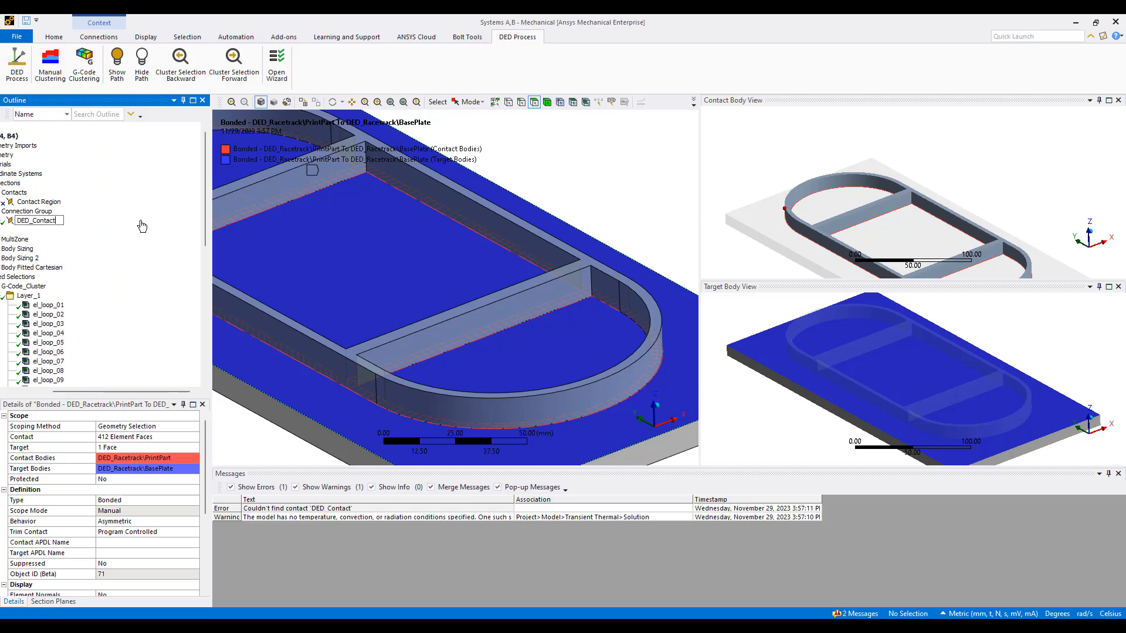
key("Return")
Step: Clear the generated data of the transient thermal Solution (A6)
scroll(119, 335, "down", 4)
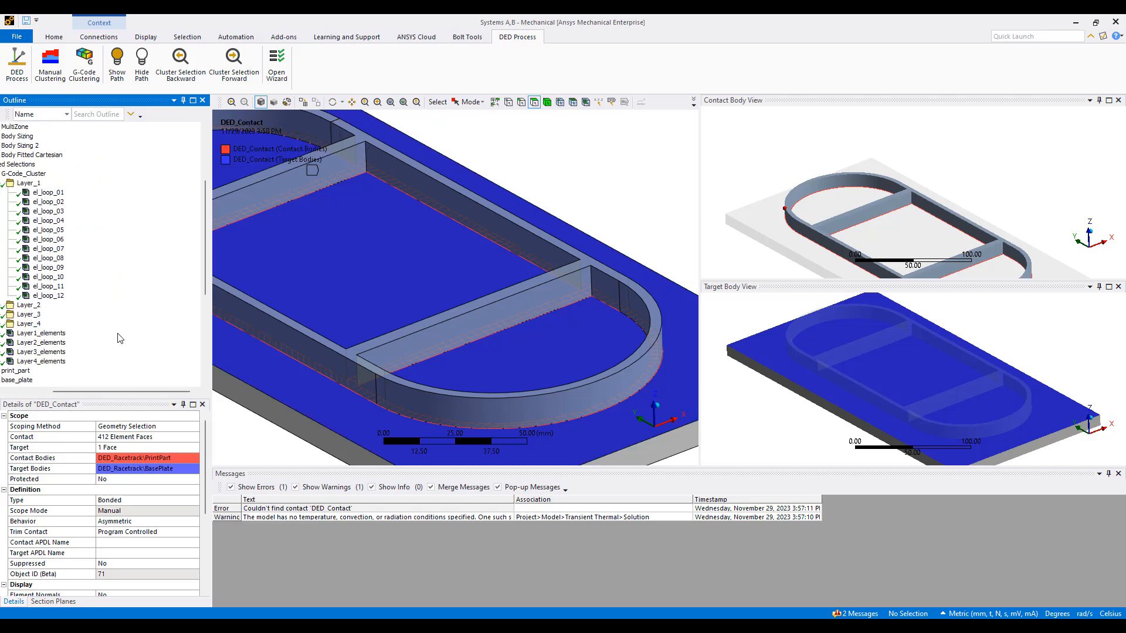
left_click_drag(116, 390, 73, 391)
scroll(92, 316, "down", 6)
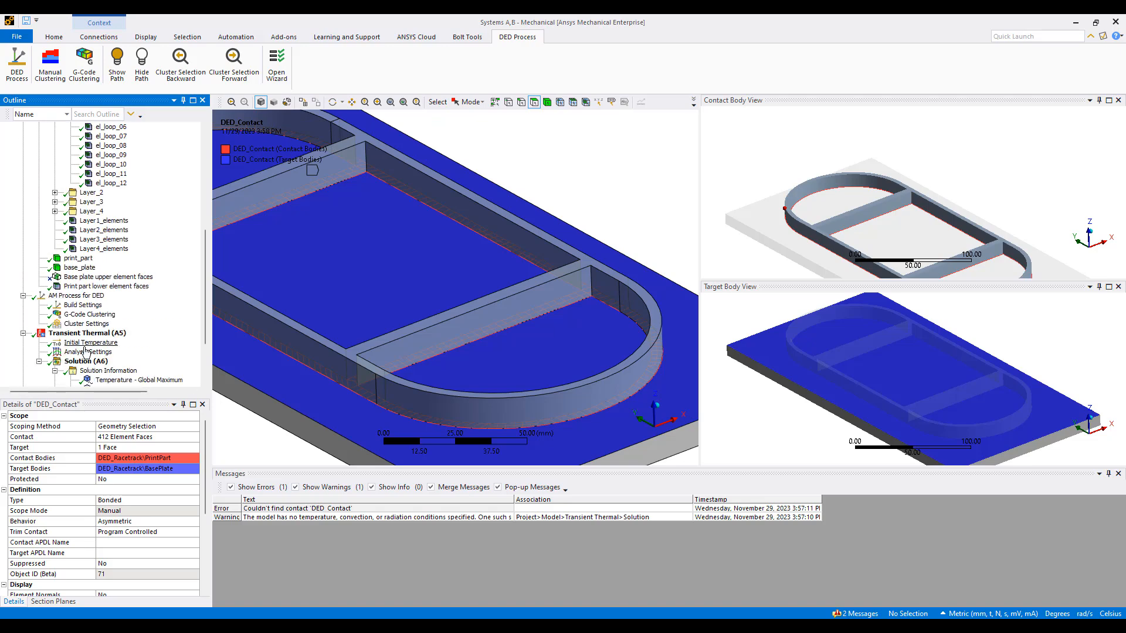
left_click(86, 305)
right_click(91, 305)
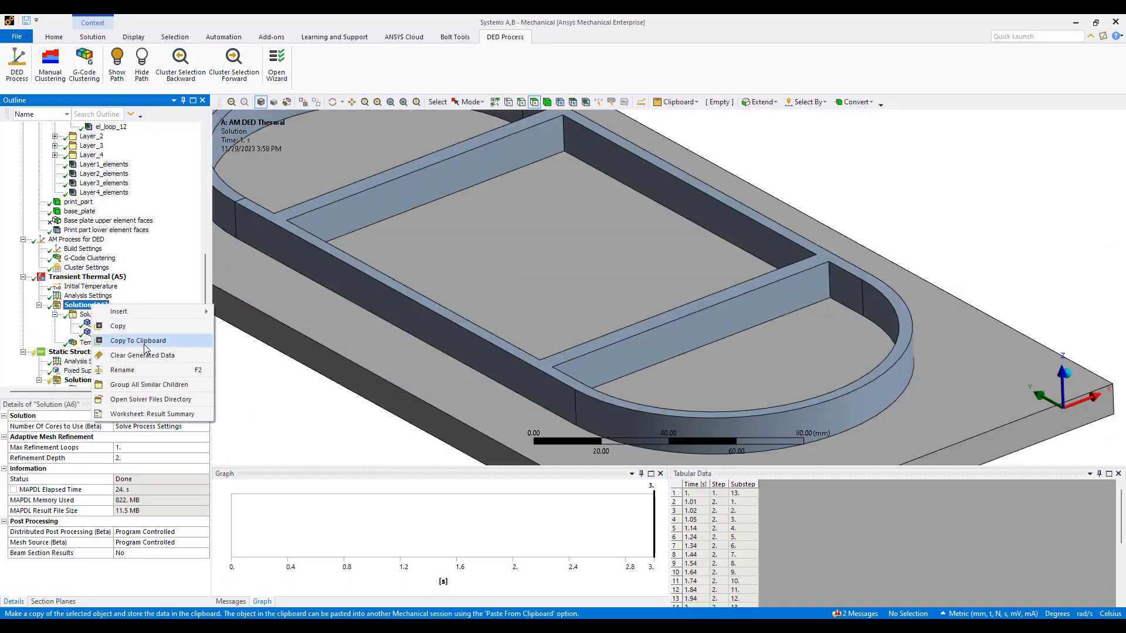
left_click(151, 367)
left_click(598, 367)
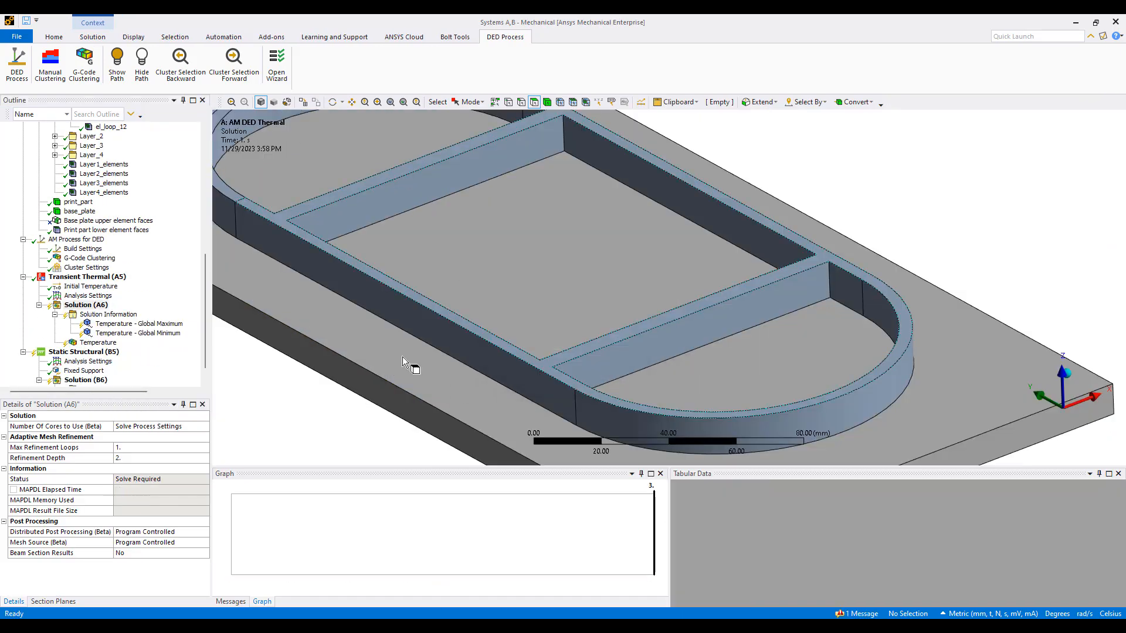
Step: Solve the transient thermal Solution (A6) again and display the AM process Build Settings
right_click(95, 306)
left_click(117, 327)
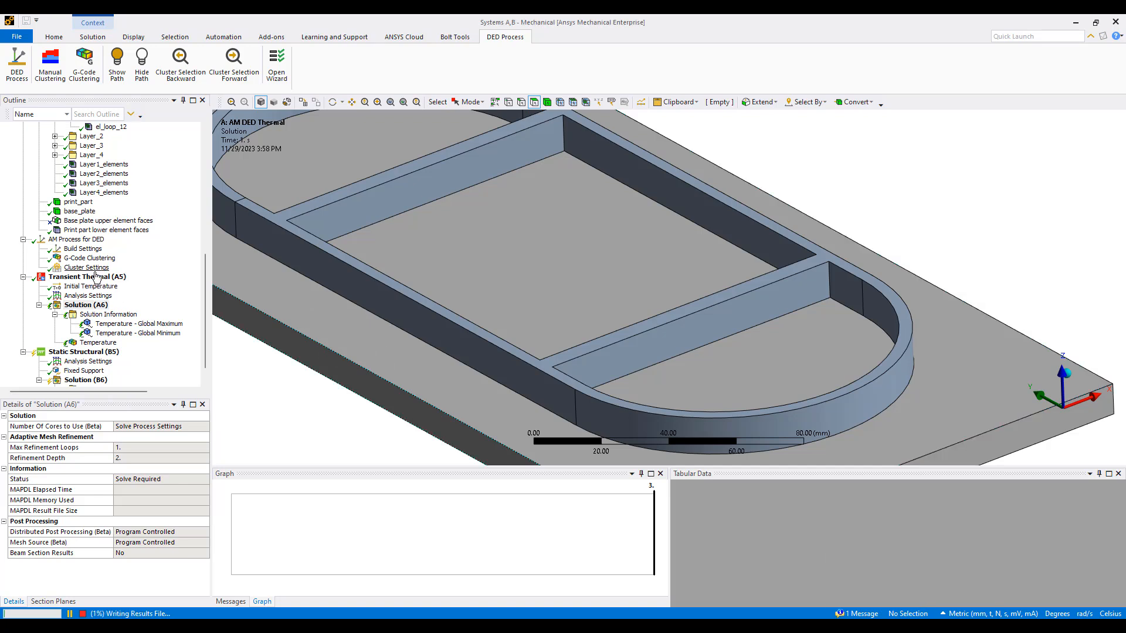
left_click(83, 249)
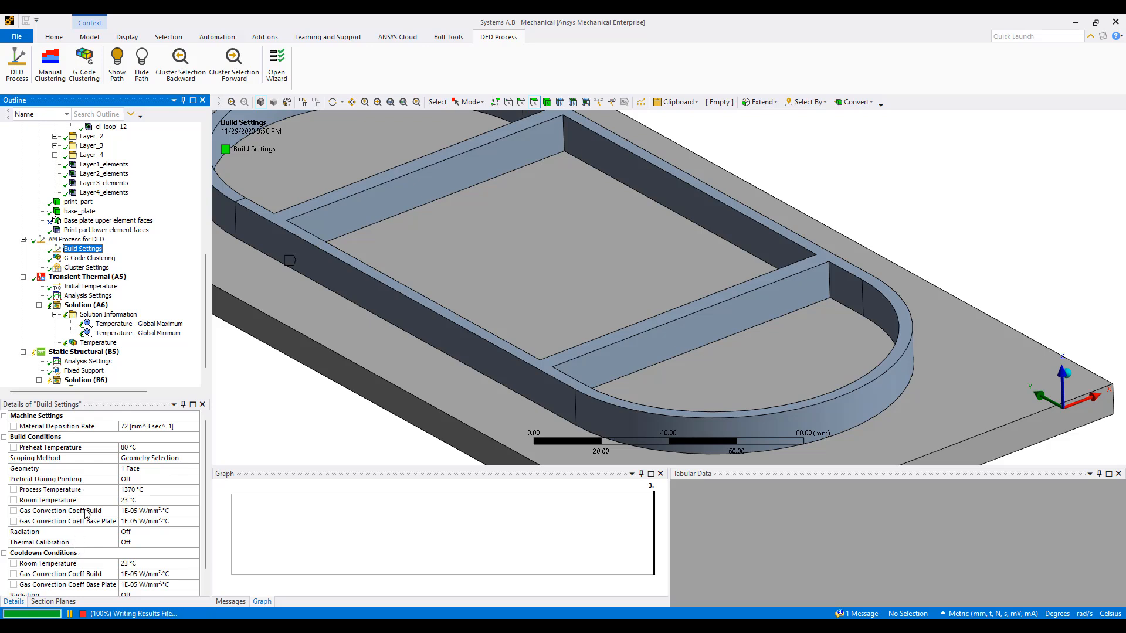
Step: Review the cooldown conditions in Build Settings and examine the global maximum temperature history of the running thermal solution
scroll(137, 542, "down", 1)
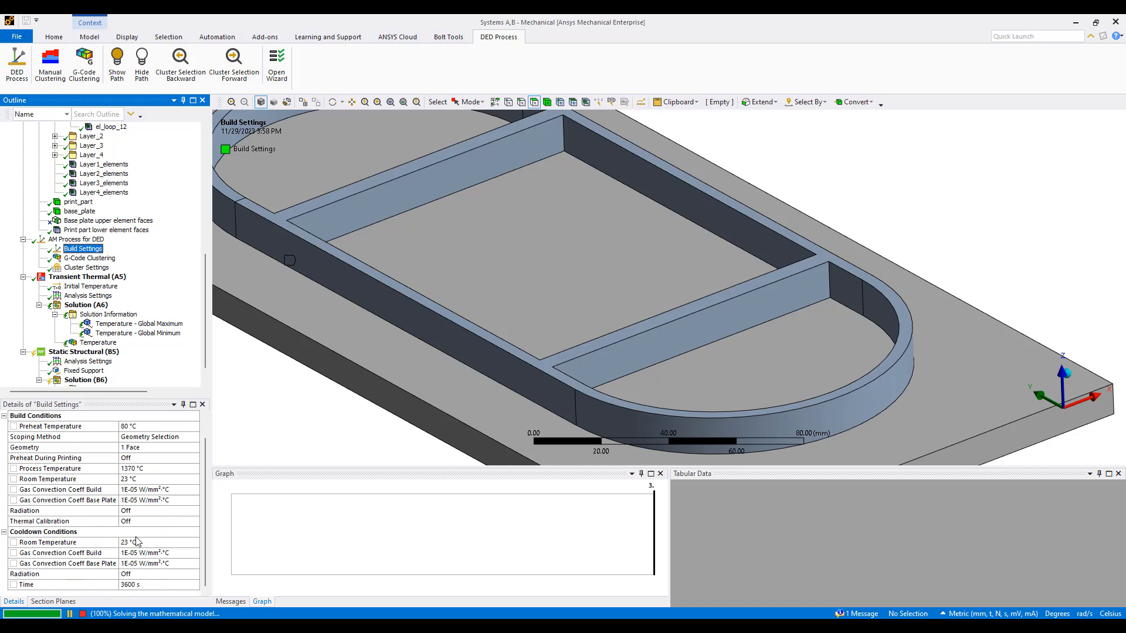
left_click(139, 324)
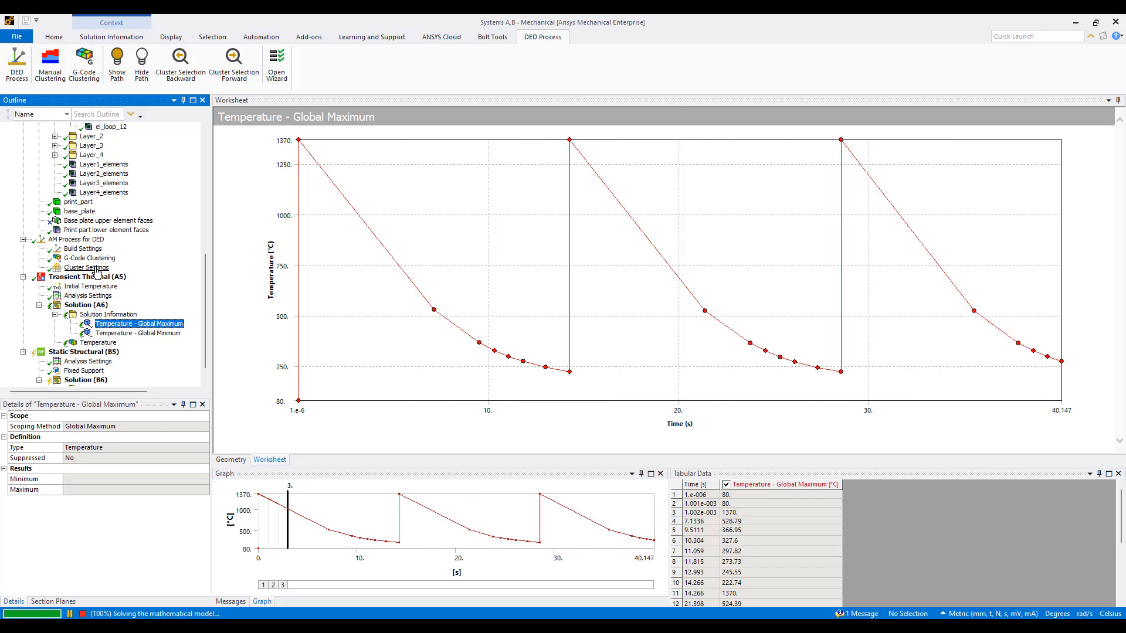
scroll(97, 270, "up", 6)
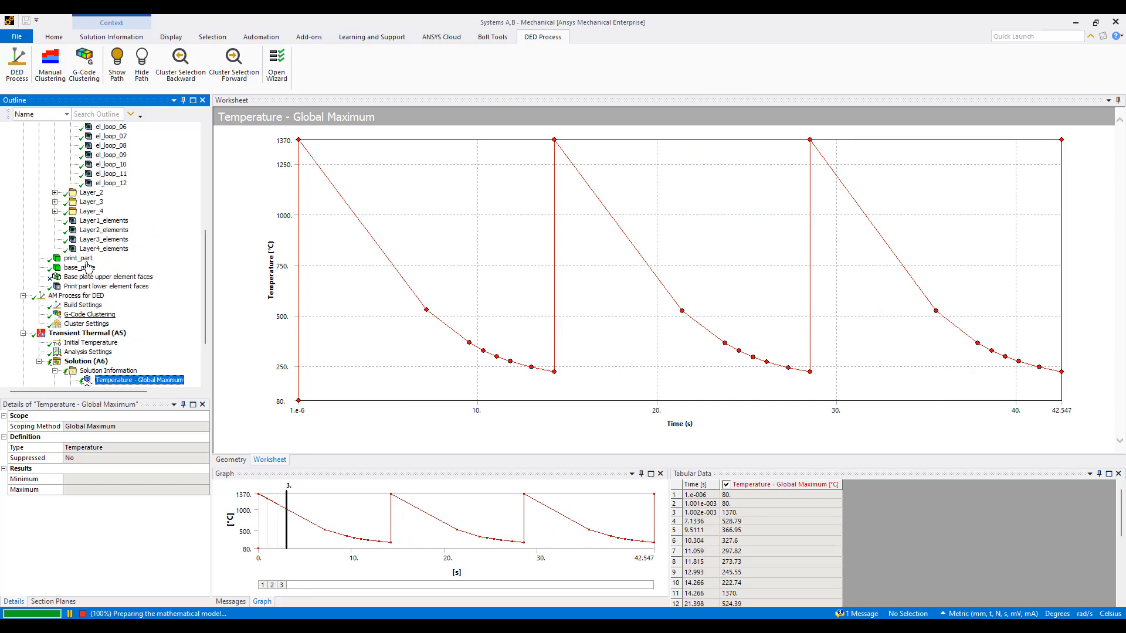
scroll(87, 267, "down", 7)
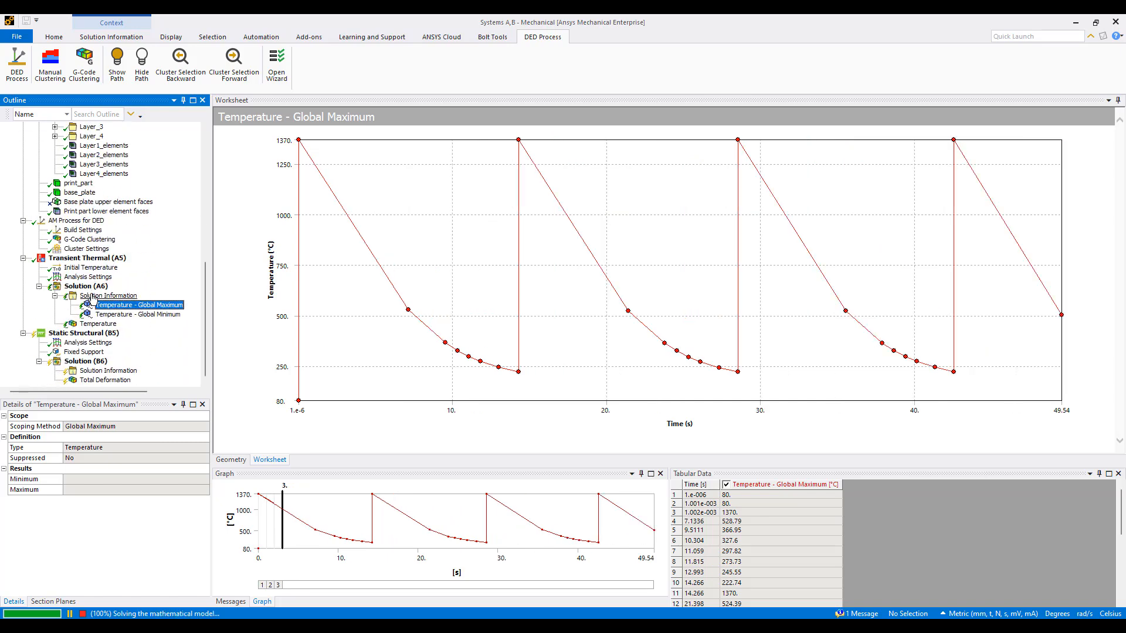
scroll(93, 299, "up", 2)
scroll(88, 284, "down", 2)
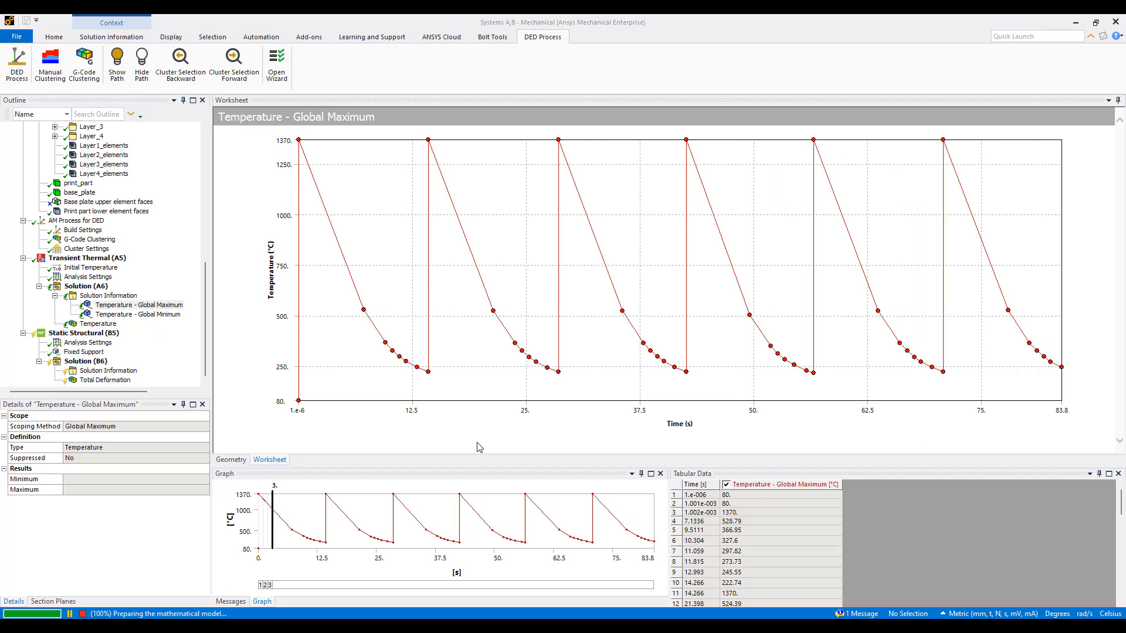
Step: Insert a Temperature Plot Tracker under the thermal Solution Information, update its result, and view the whole racetrack's temperature field
right_click(110, 297)
mouse_move(146, 304)
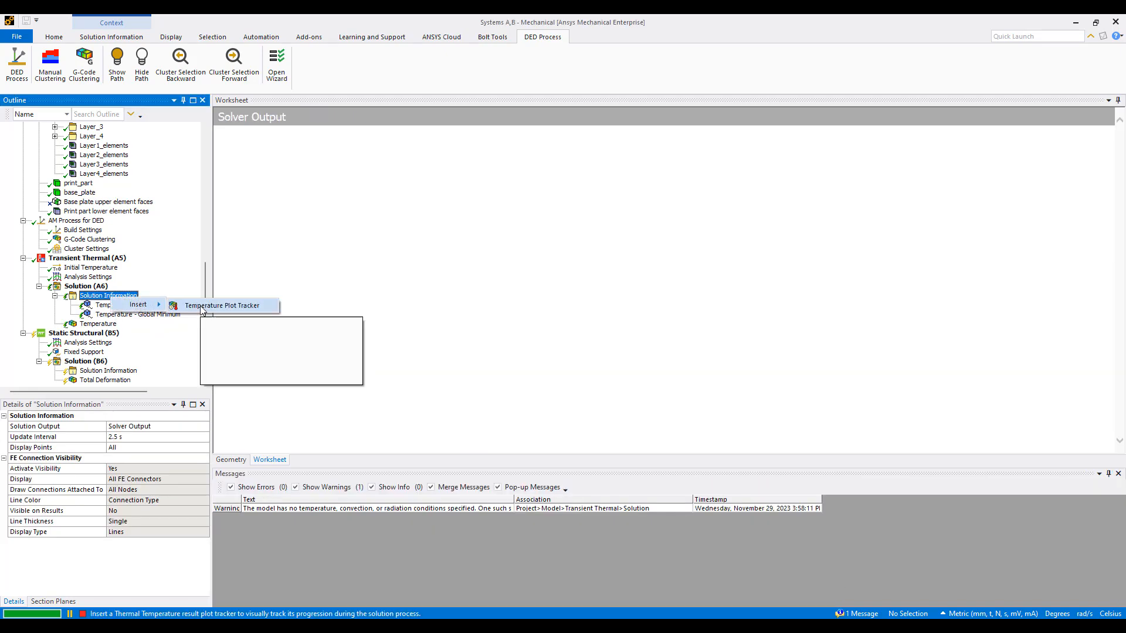
left_click(221, 306)
right_click(118, 308)
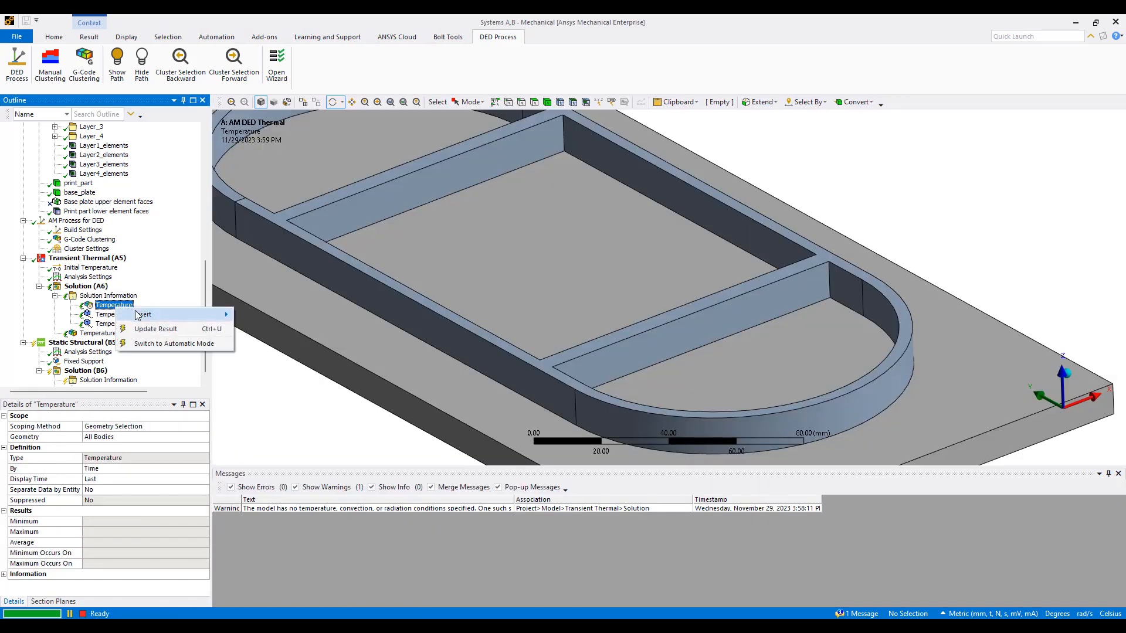
left_click(161, 332)
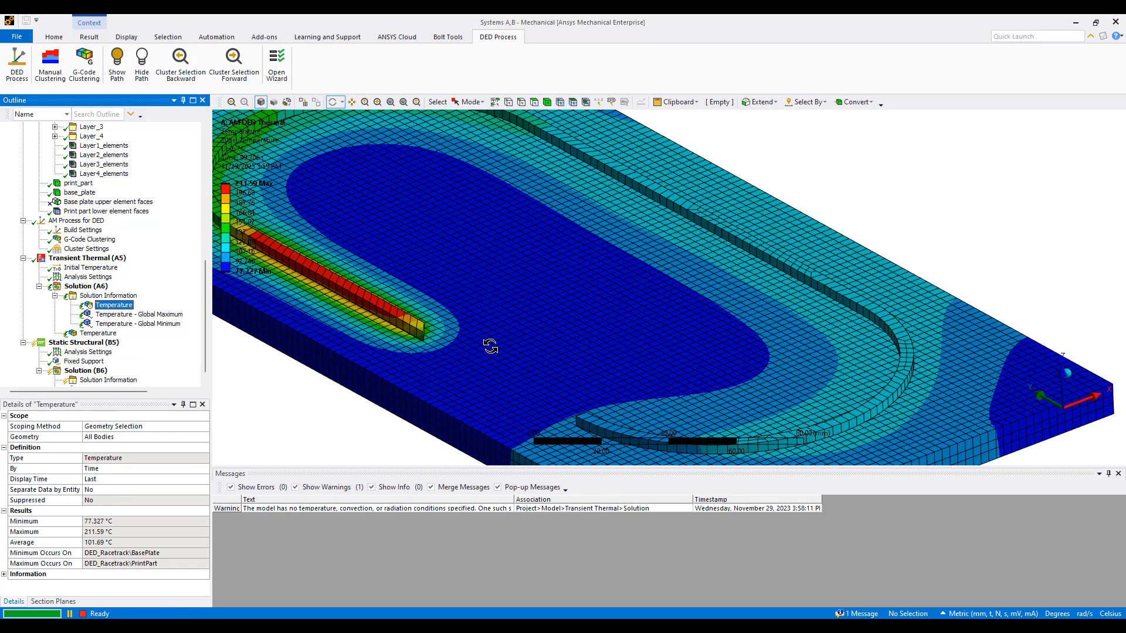
scroll(475, 341, "down", 3)
mouse_move(472, 342)
left_mouse_down()
mouse_move(628, 276)
mouse_move(415, 315)
mouse_move(329, 367)
mouse_move(611, 311)
mouse_move(556, 385)
mouse_move(521, 317)
left_mouse_up()
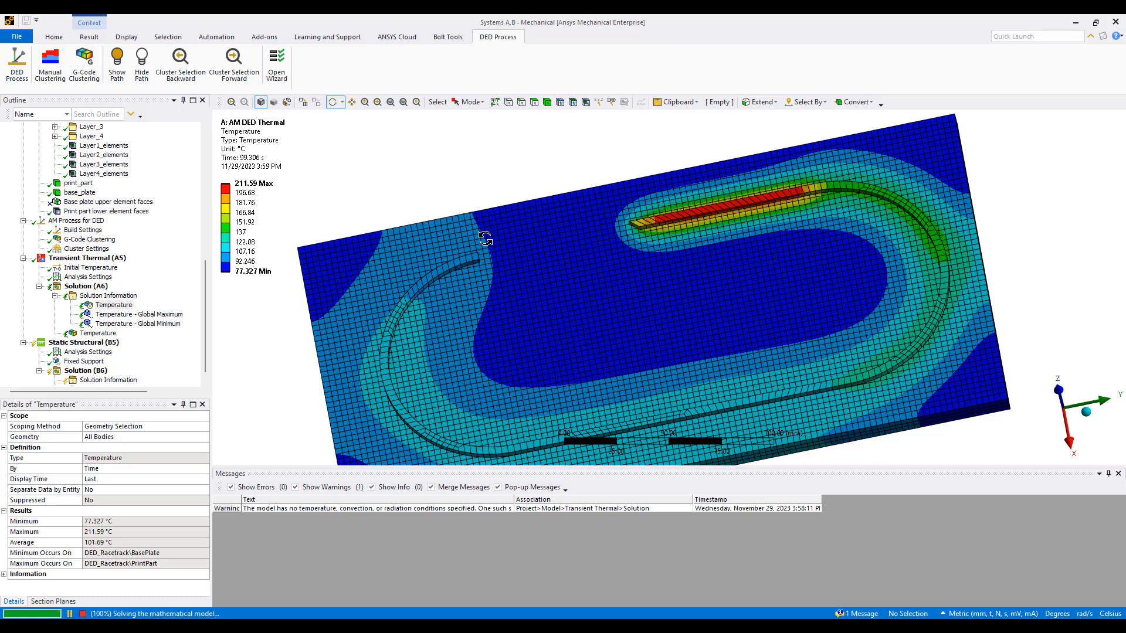
left_click_drag(483, 320, 493, 267)
Step: Examine the base plate's element thickness at a corner and check the Body Sizing 2 and Body Sizing mesh settings
scroll(453, 398, "up", 5)
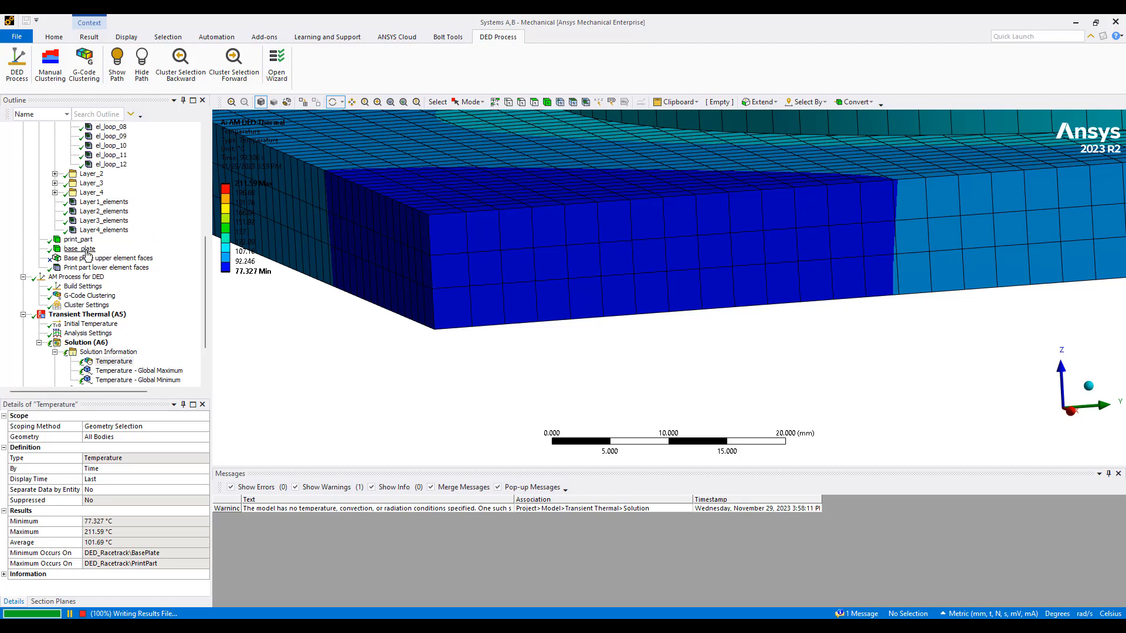
scroll(94, 297, "up", 5)
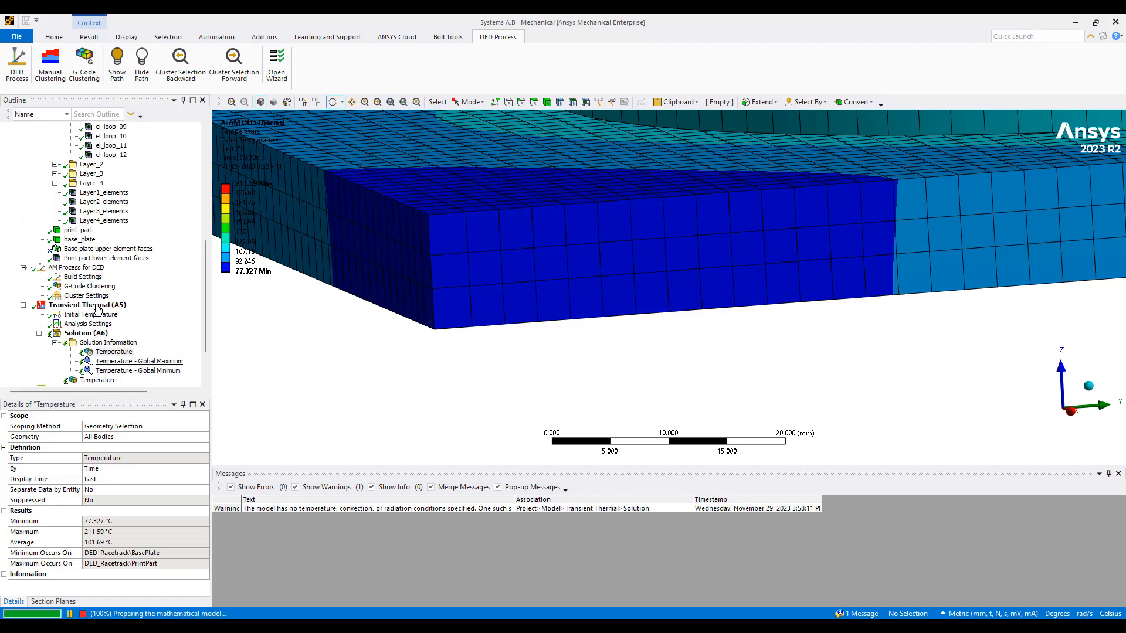
scroll(87, 303, "up", 4)
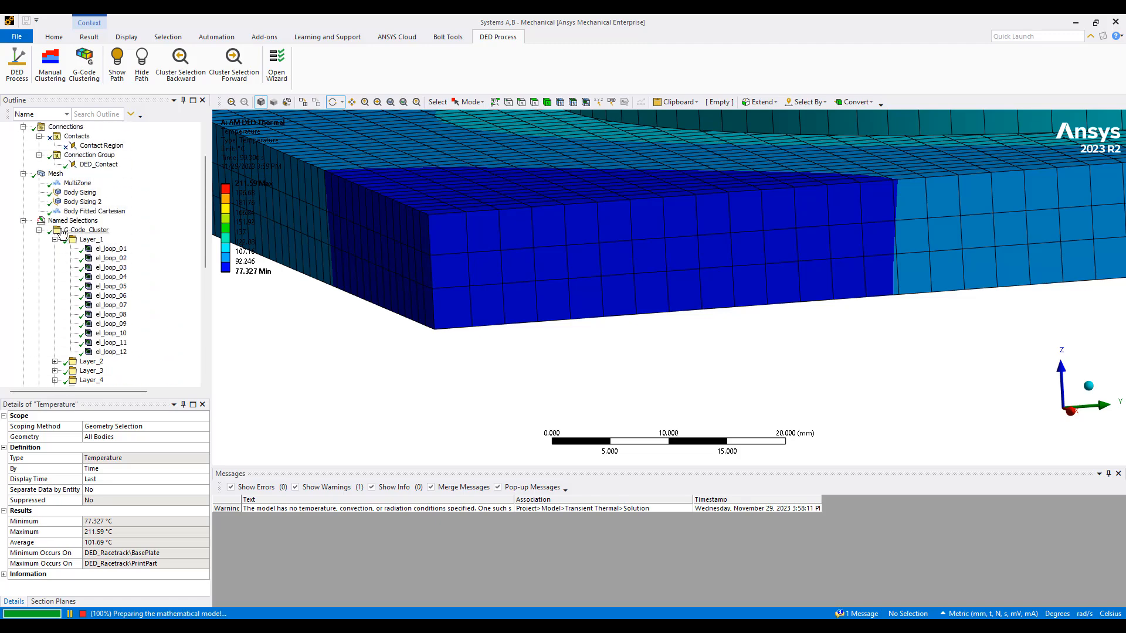
left_click(81, 203)
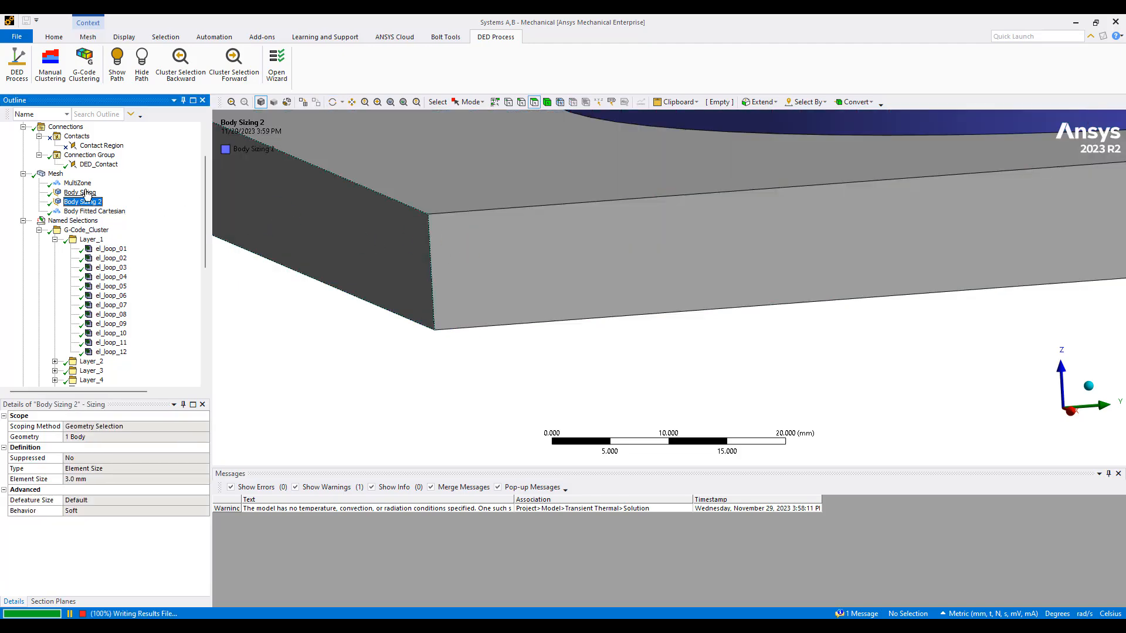
key("Up")
middle_click_drag(415, 244, 410, 244)
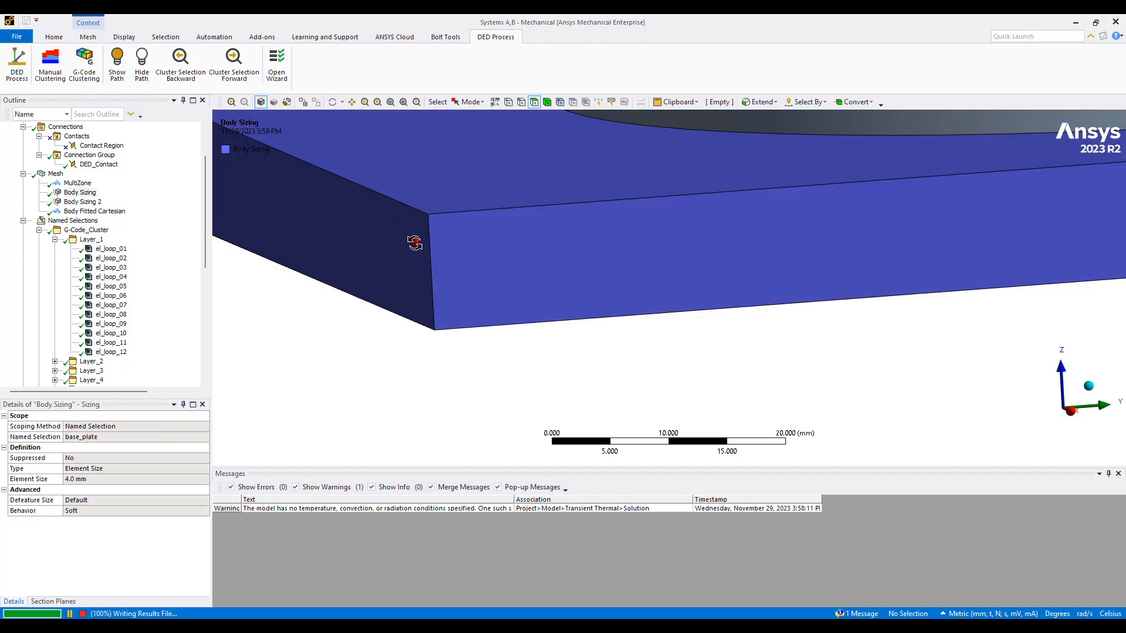
scroll(125, 350, "down", 7)
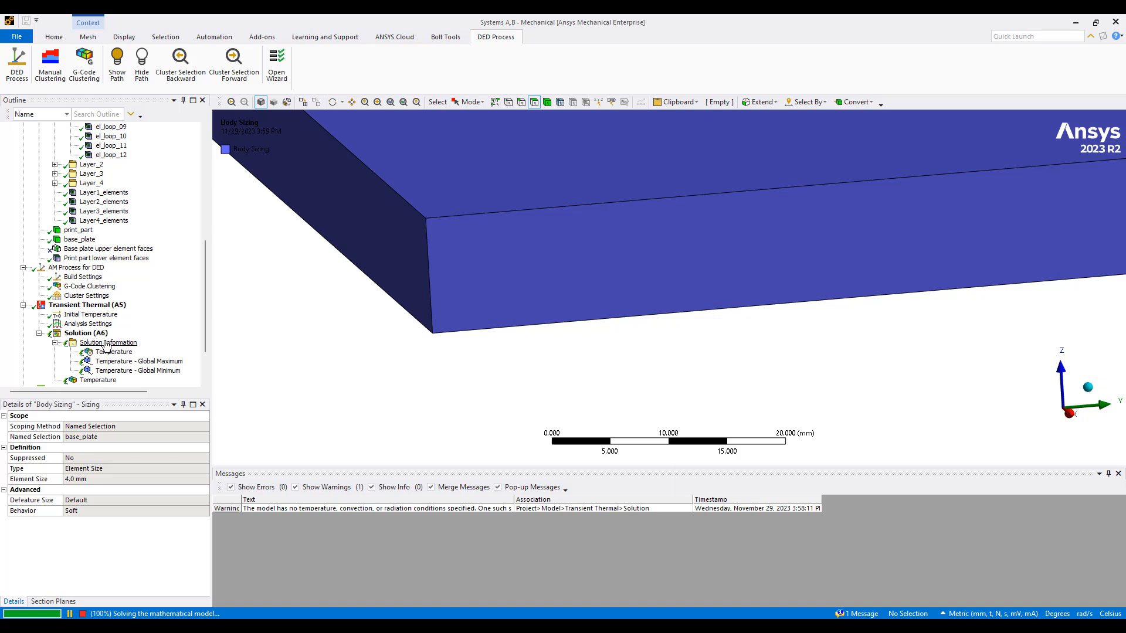
scroll(502, 304, "down", 2)
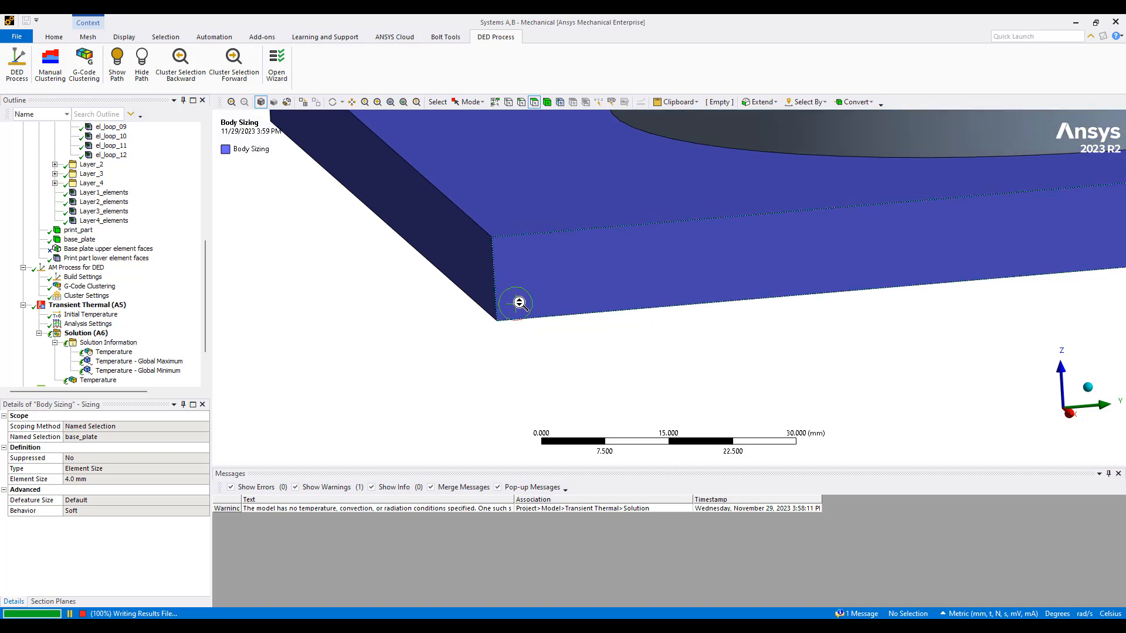
scroll(504, 304, "down", 1)
Step: Update the Temperature plot tracker and view the deposited racetrack and base plate from an oblique angle
left_click(117, 352)
right_click(119, 353)
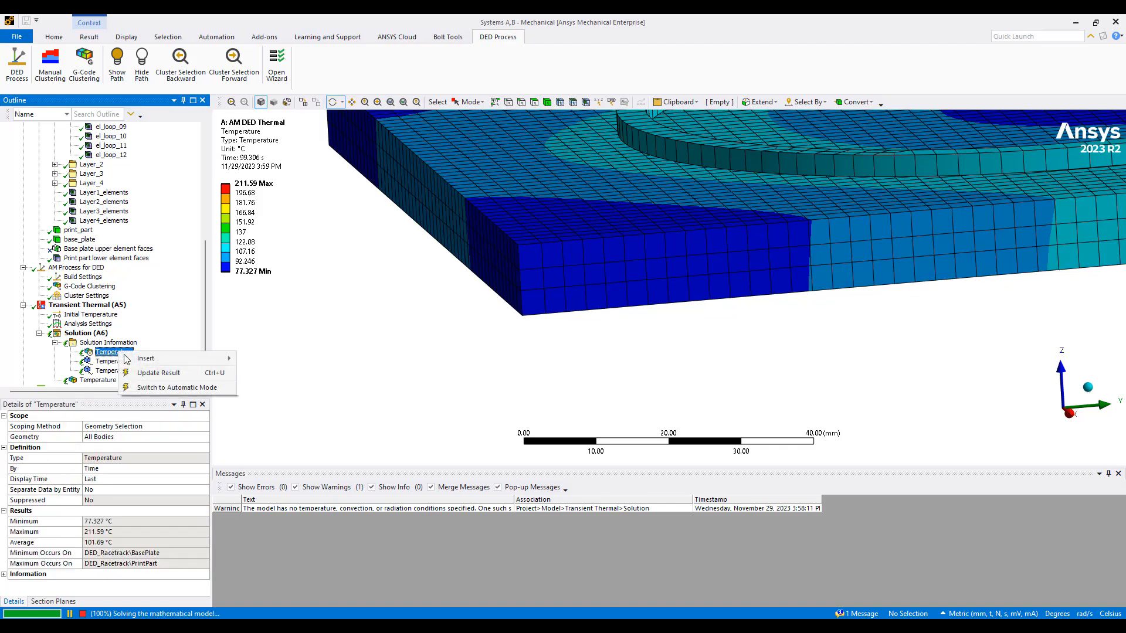
left_click(149, 376)
scroll(829, 245, "down", 2)
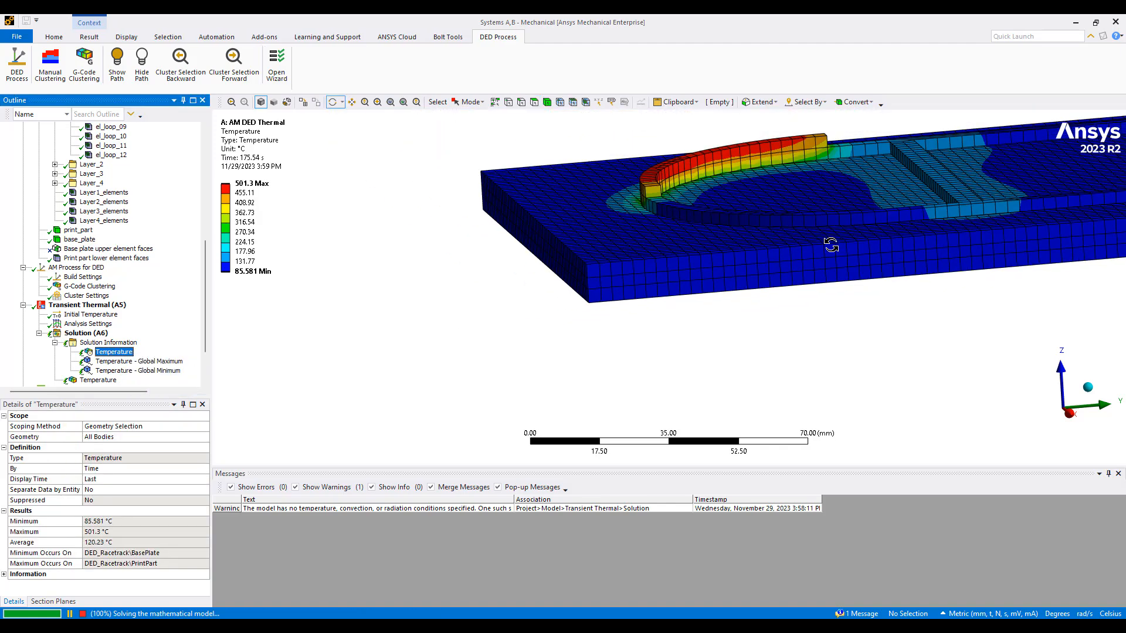
left_click_drag(681, 231, 737, 228)
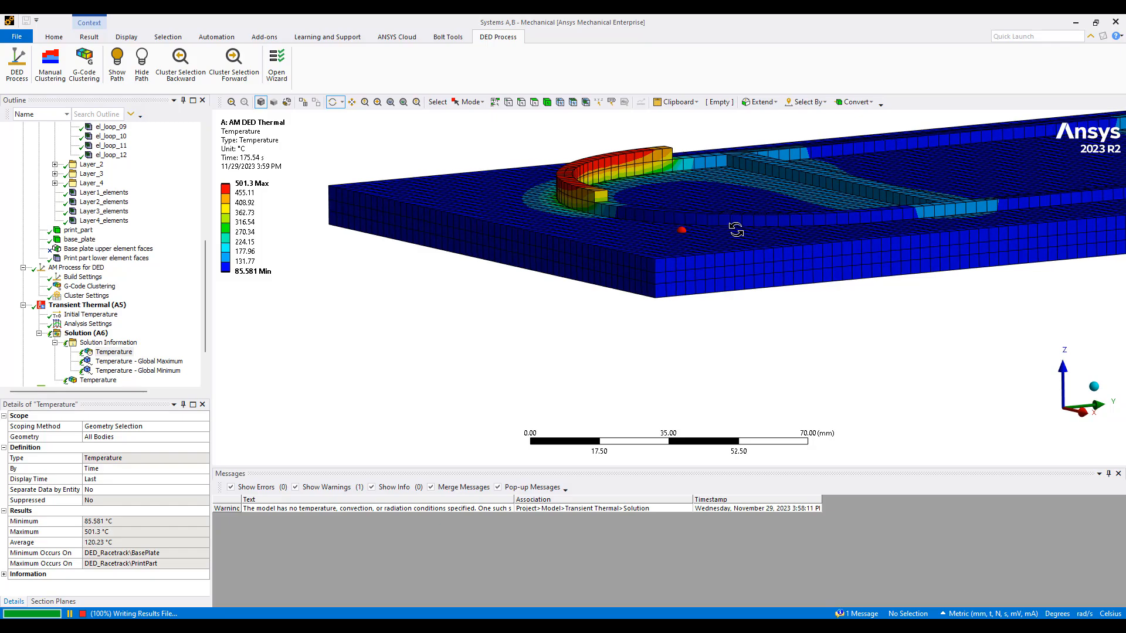
left_click_drag(546, 259, 648, 332)
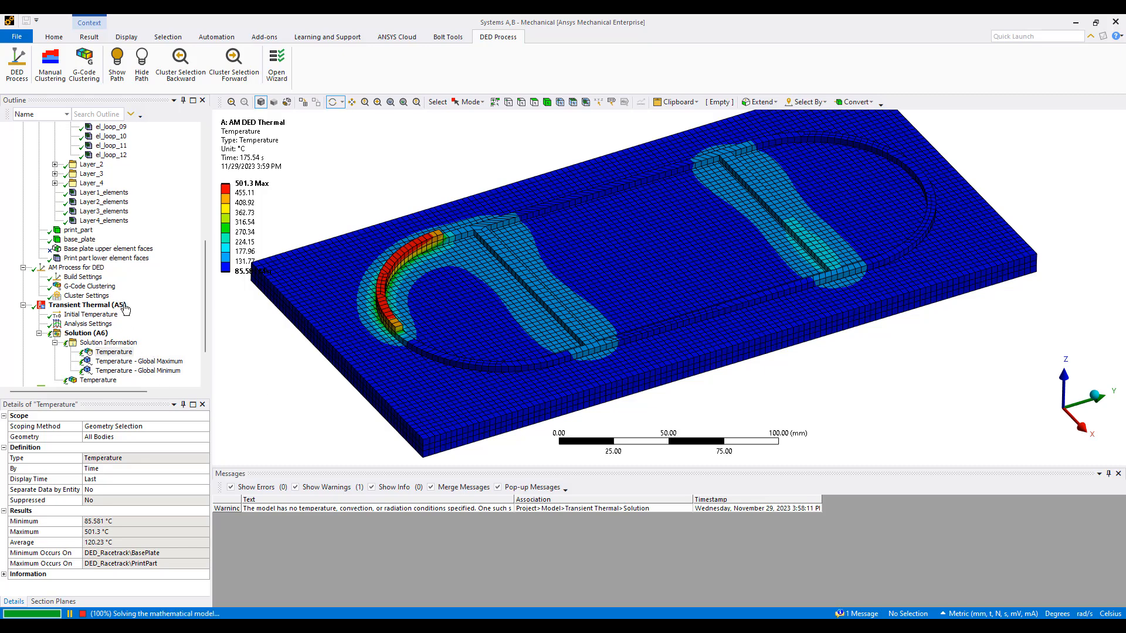
Step: Refresh the Temperature plot tracker again and inspect the heat distribution around the newly deposited straight and curved racetrack sections
right_click(120, 356)
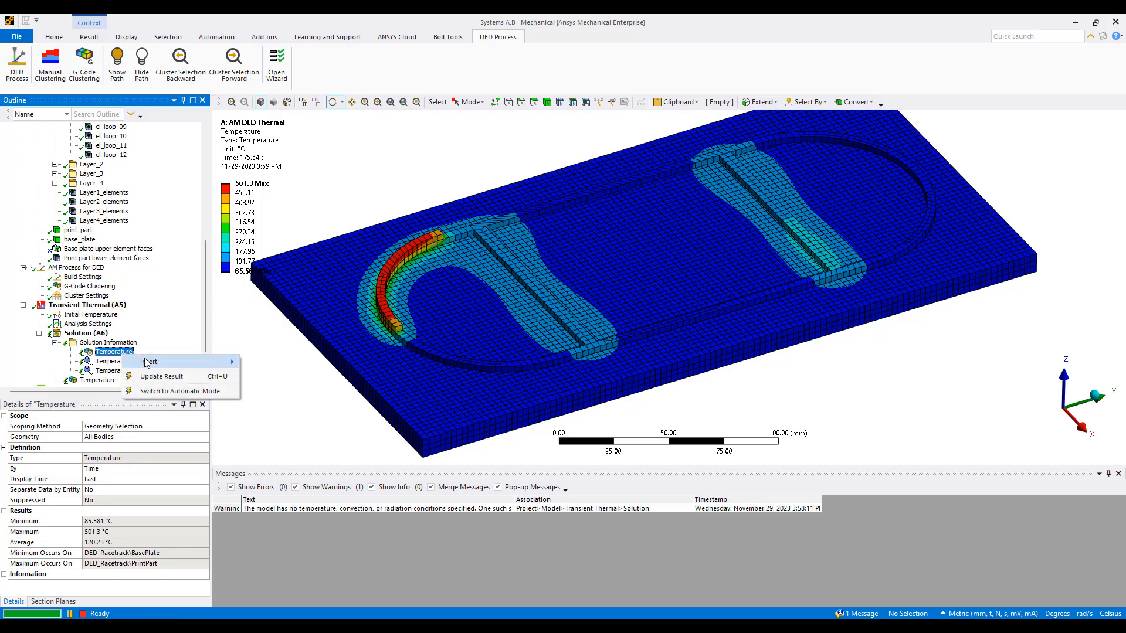
left_click(248, 389)
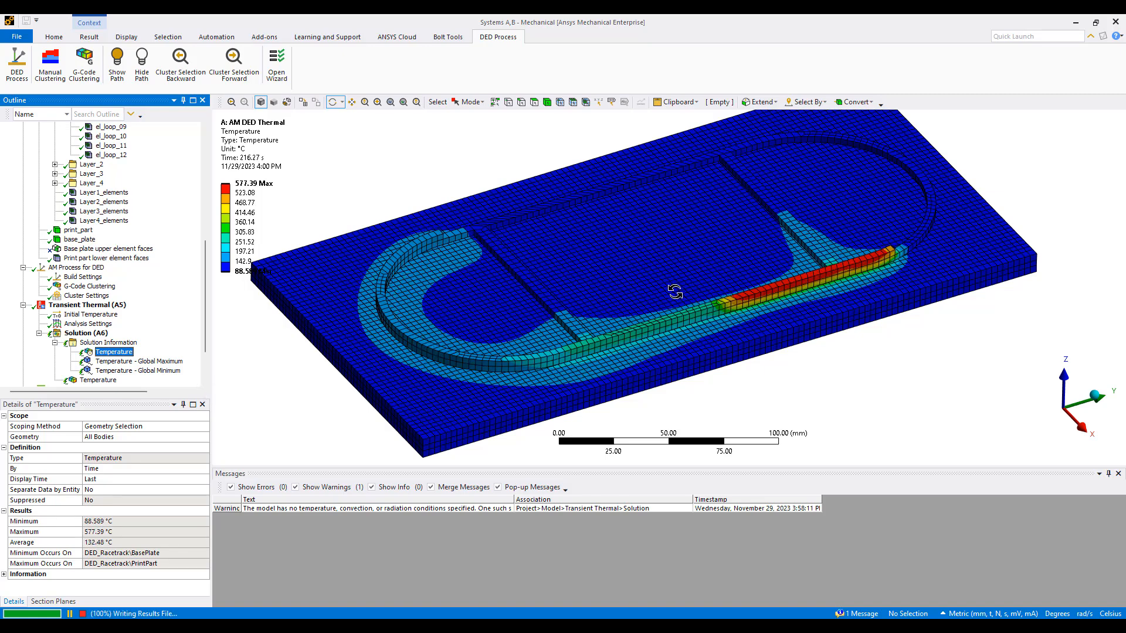
left_click_drag(473, 309, 600, 368)
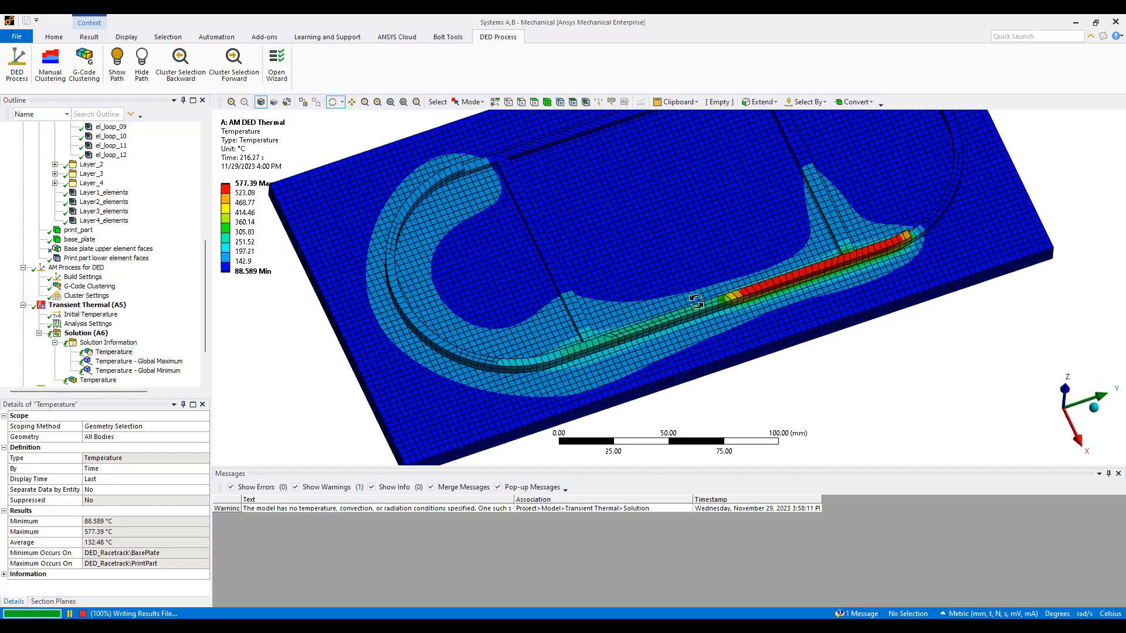
scroll(707, 312, "down", 3)
mouse_move(709, 308)
left_mouse_down()
mouse_move(706, 258)
mouse_move(685, 277)
mouse_move(658, 275)
left_mouse_up()
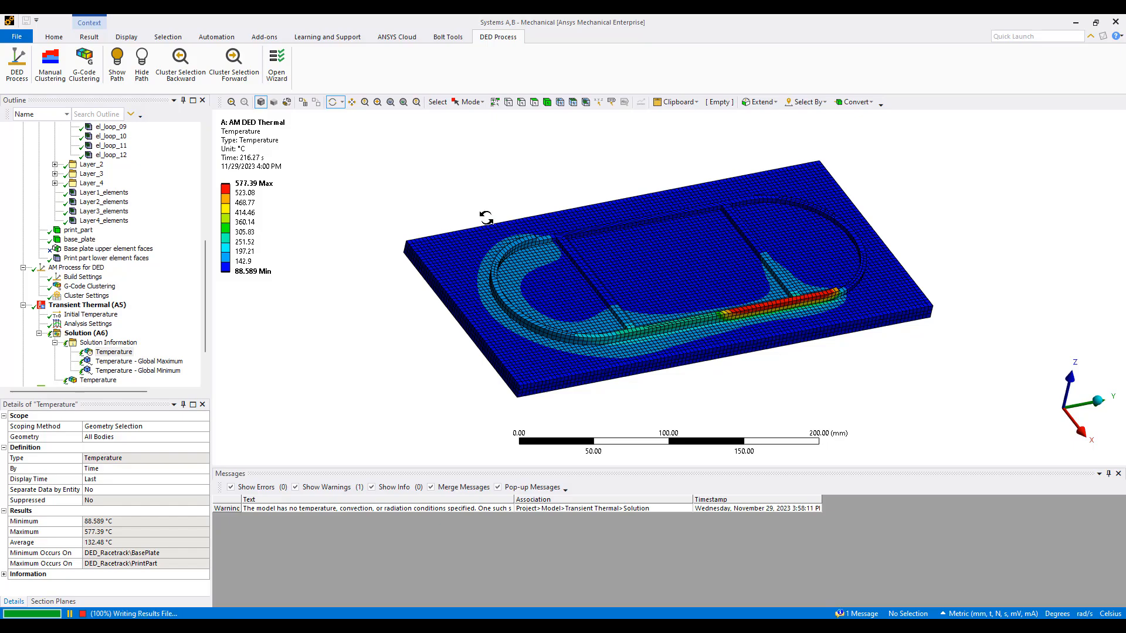
scroll(498, 249, "up", 5)
scroll(656, 272, "down", 5)
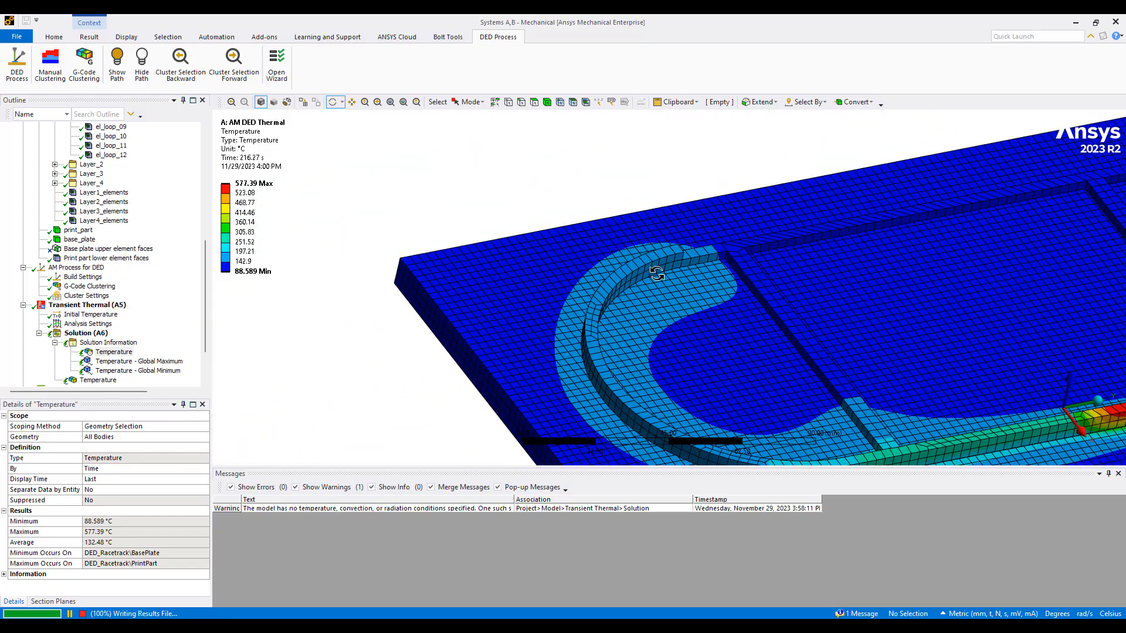
middle_click_drag(819, 324, 639, 276, "ctrl")
left_click_drag(824, 298, 878, 350)
left_click_drag(441, 237, 531, 212)
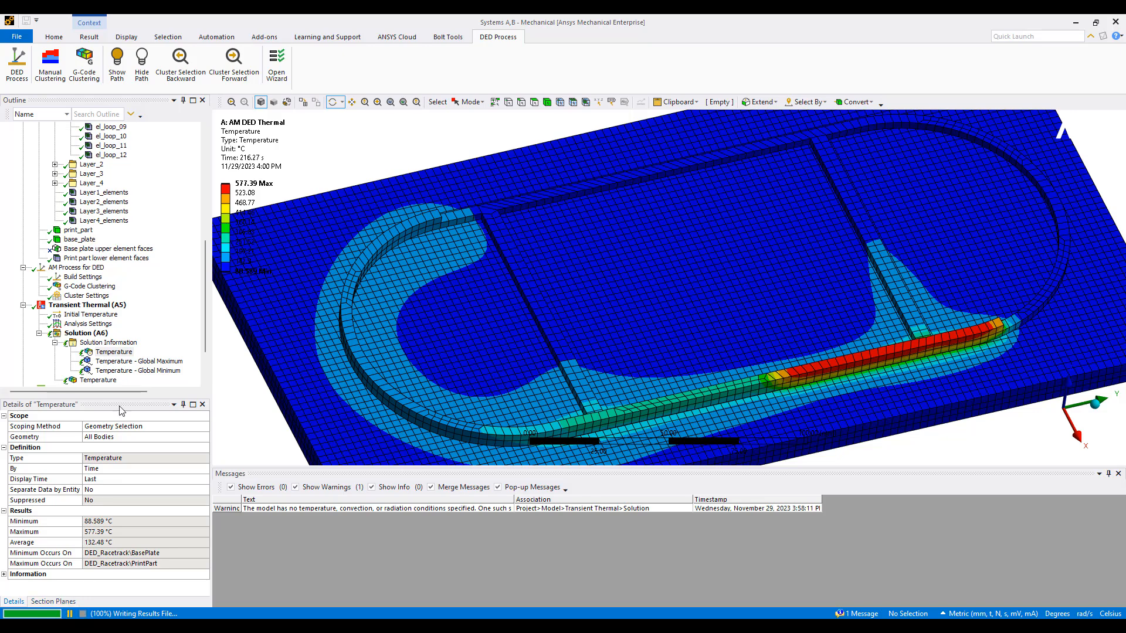
Step: Set the element size of the base_plate Body Sizing to 8 mm and regenerate the mesh
scroll(82, 283, "up", 8)
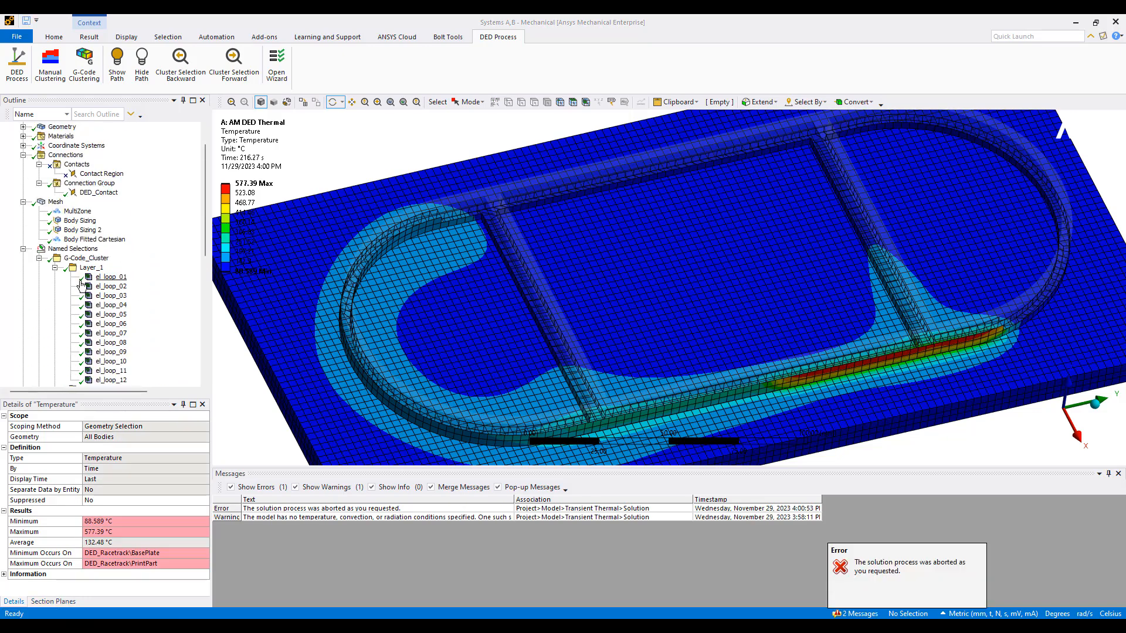
left_click(77, 230)
left_click(80, 221)
middle_click_drag(442, 254, 451, 218, "ctrl")
left_click(126, 479)
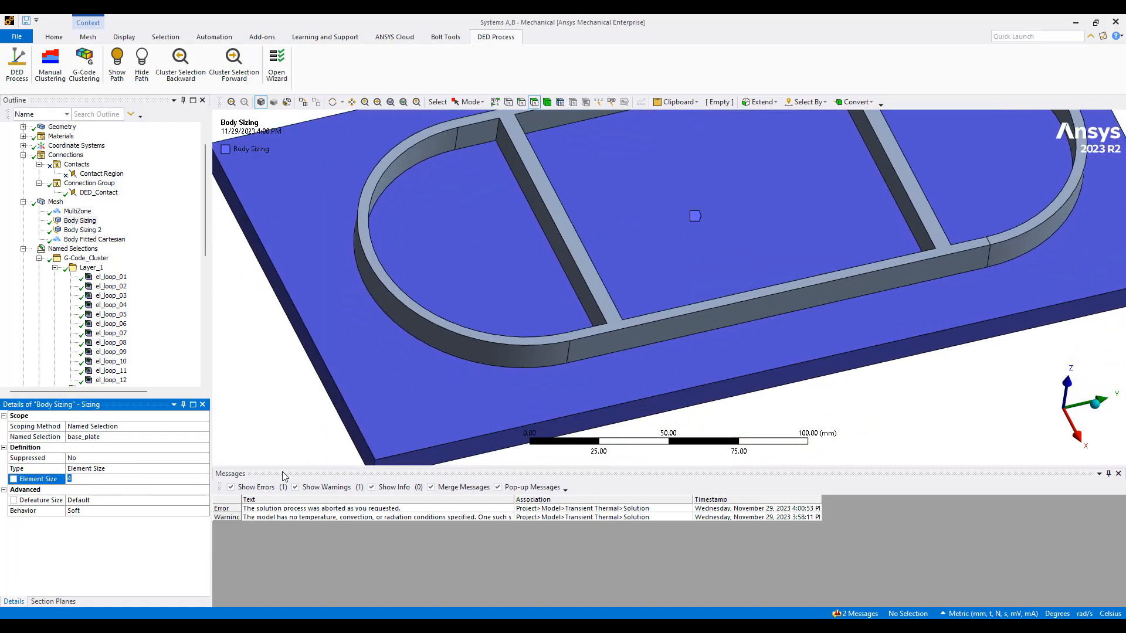
type("8")
key("Return")
middle_click_drag(482, 410, 367, 440)
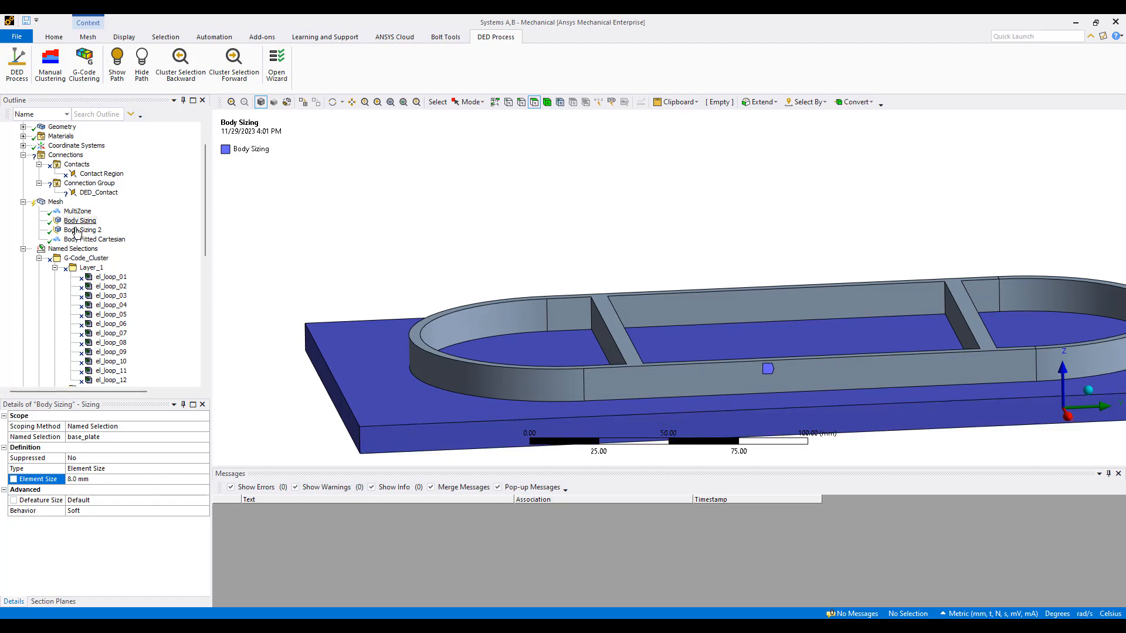
right_click(56, 202)
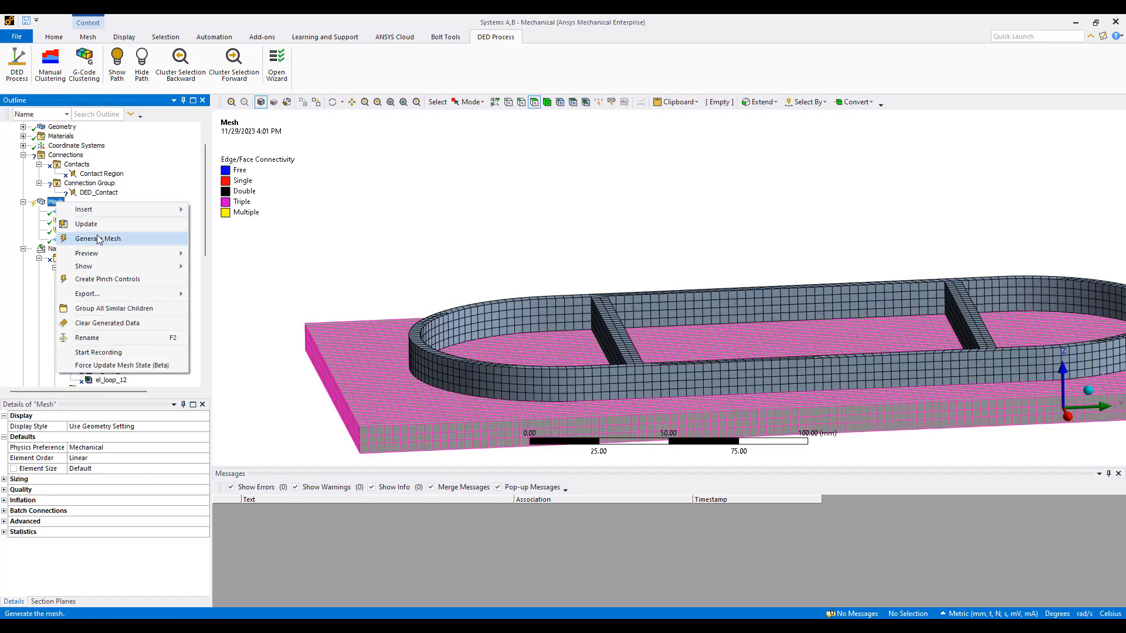
left_click(98, 239)
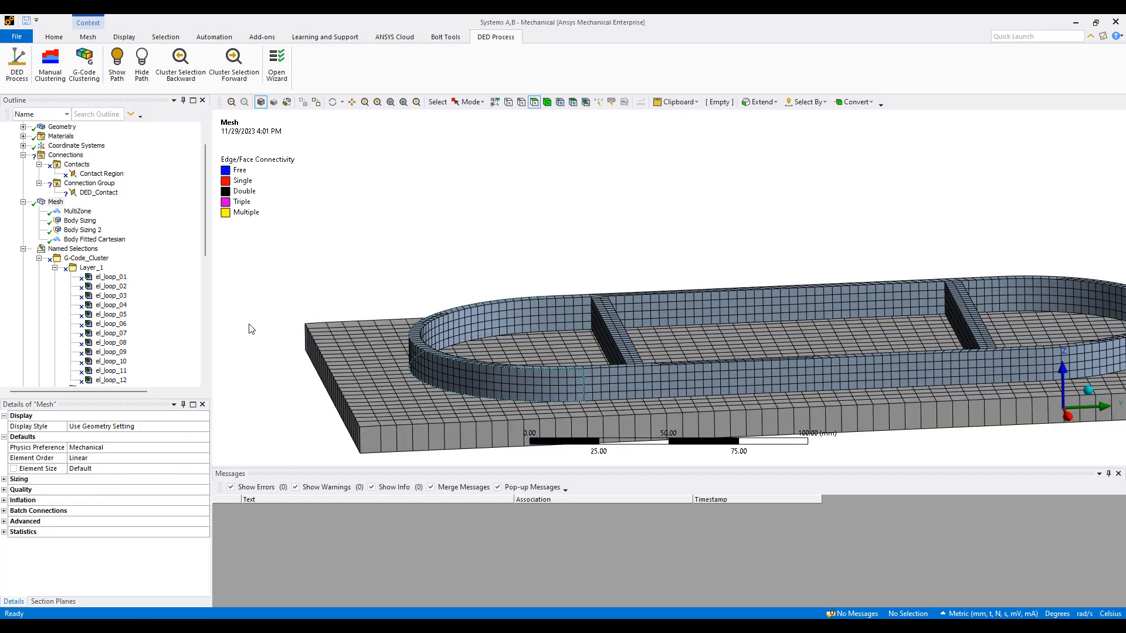
Step: Scope the contact side of DED_Contact to the print part's bottom face, hiding the base plate to reach it
left_click(97, 193)
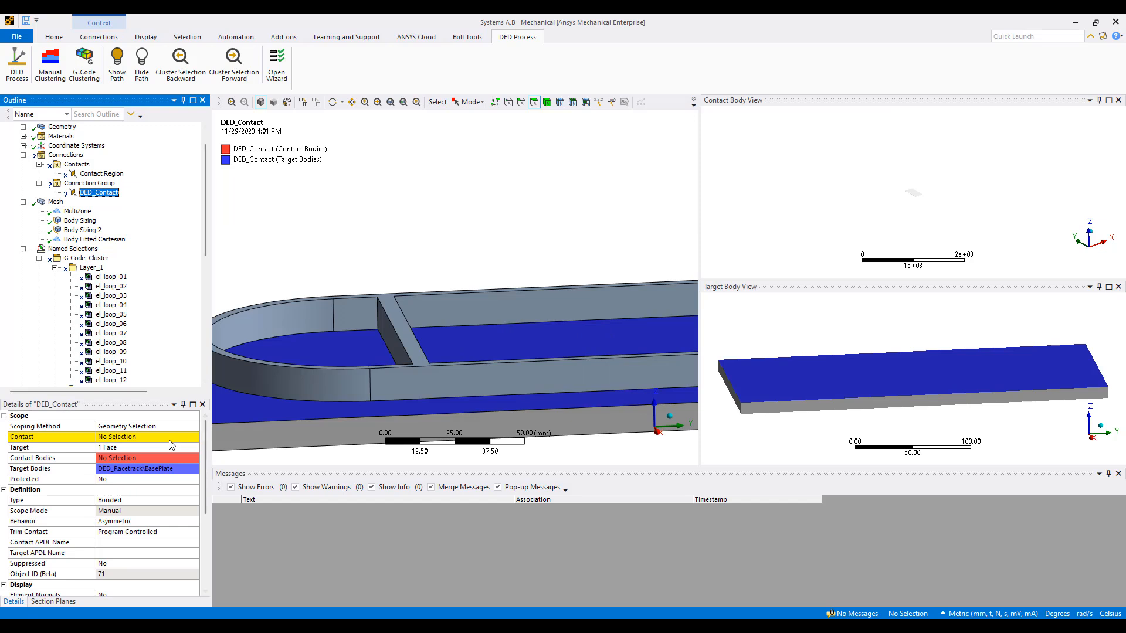
left_click(171, 440)
middle_click_drag(433, 340, 444, 296)
left_click(444, 296)
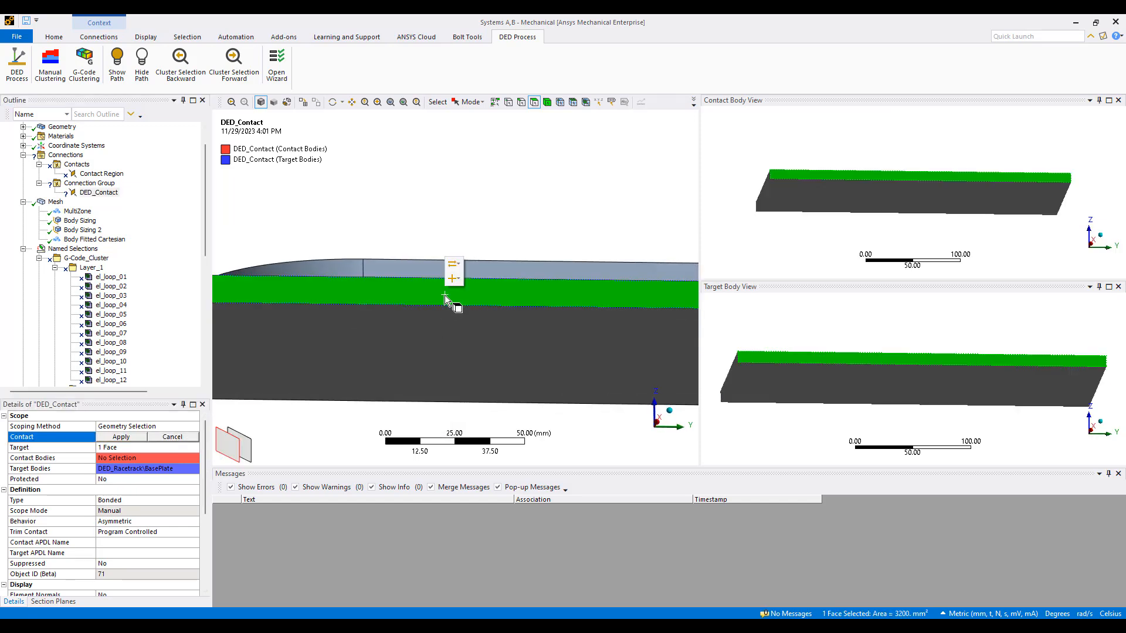
right_click(445, 294)
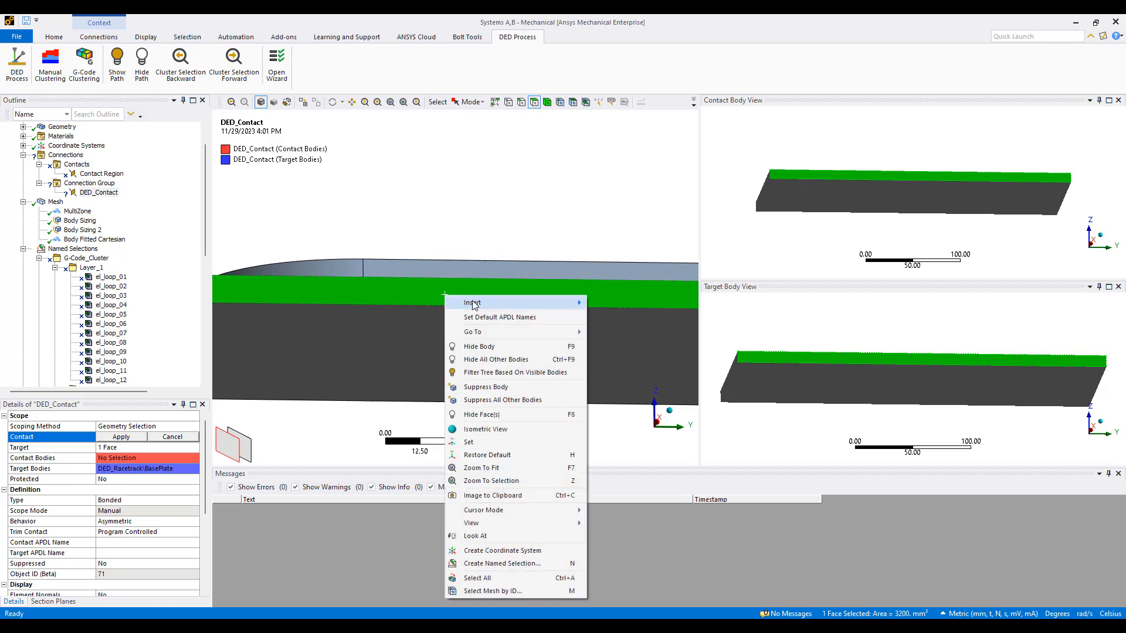
left_click(510, 347)
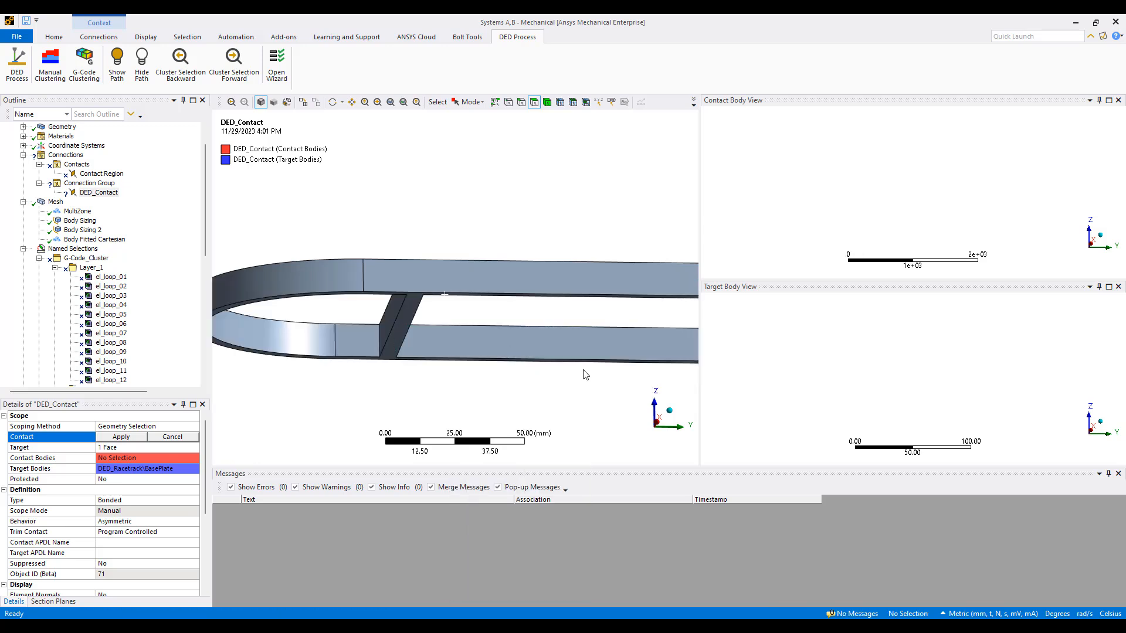
middle_click_drag(418, 319, 413, 273)
left_click(413, 270)
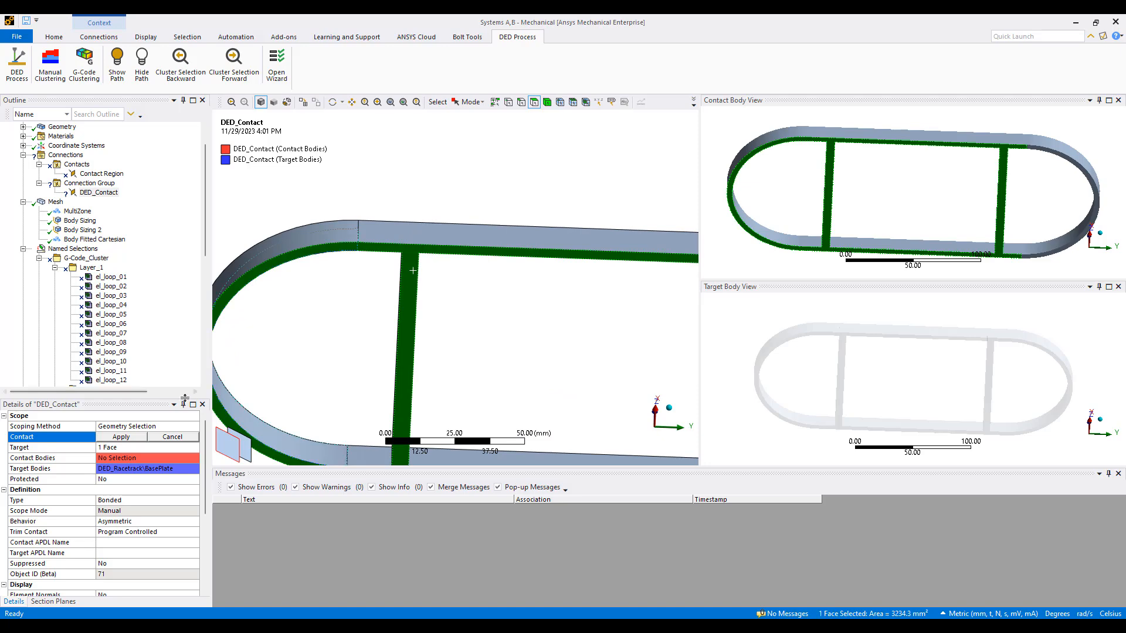
left_click(128, 437)
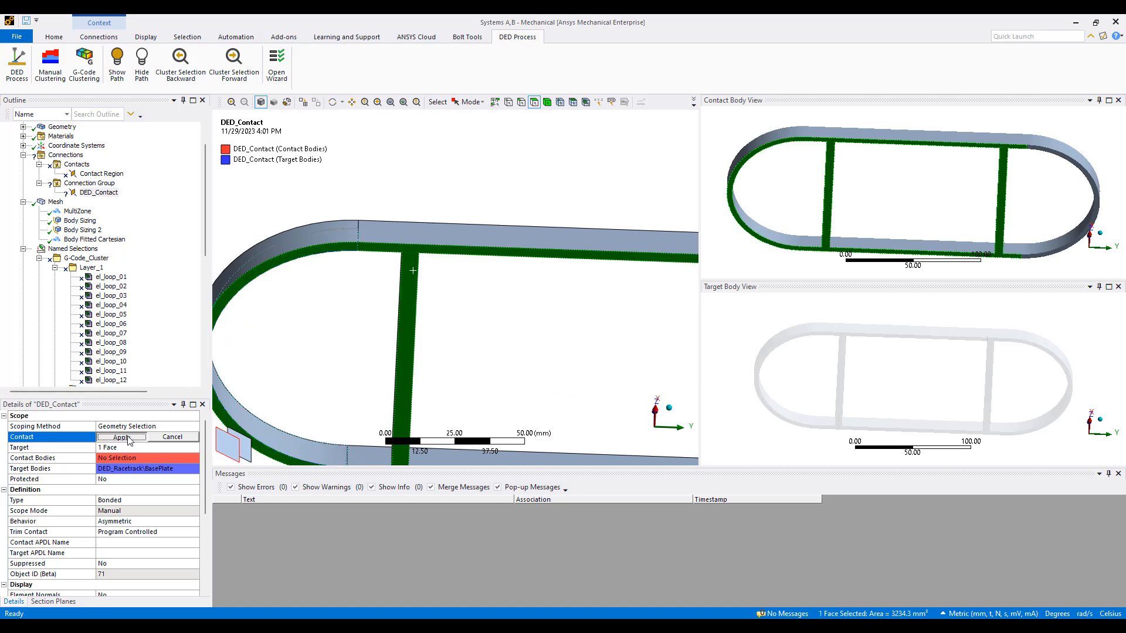
Step: Rename the bonded print part to base plate contact as DED_Contact
left_click(130, 197)
key("F2")
type("D")
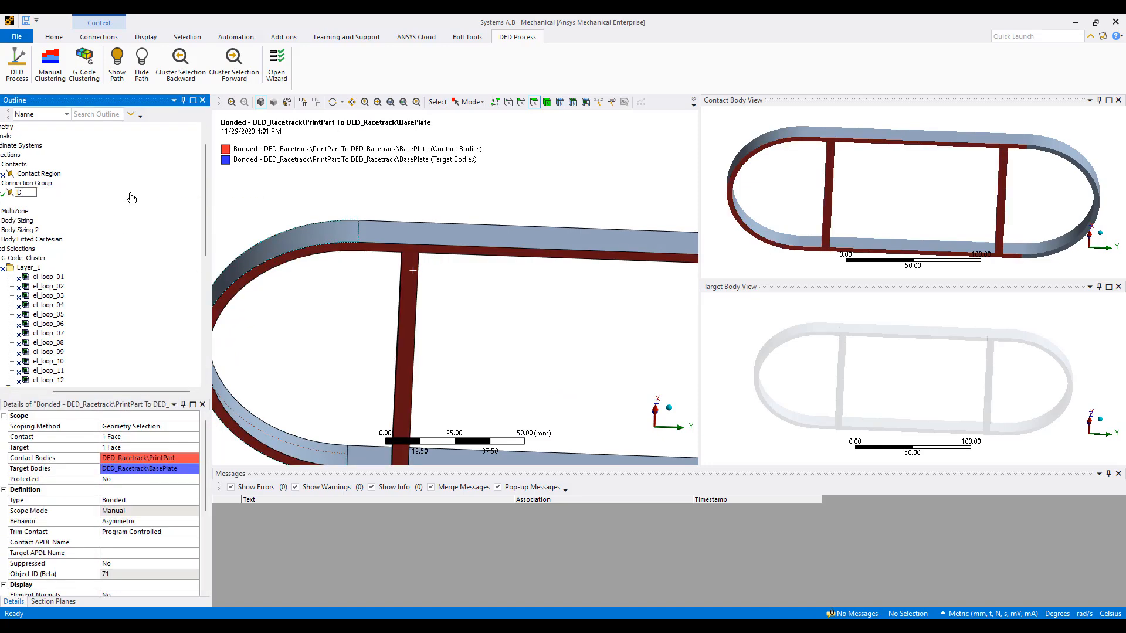
type("ED_Contact")
key("Return")
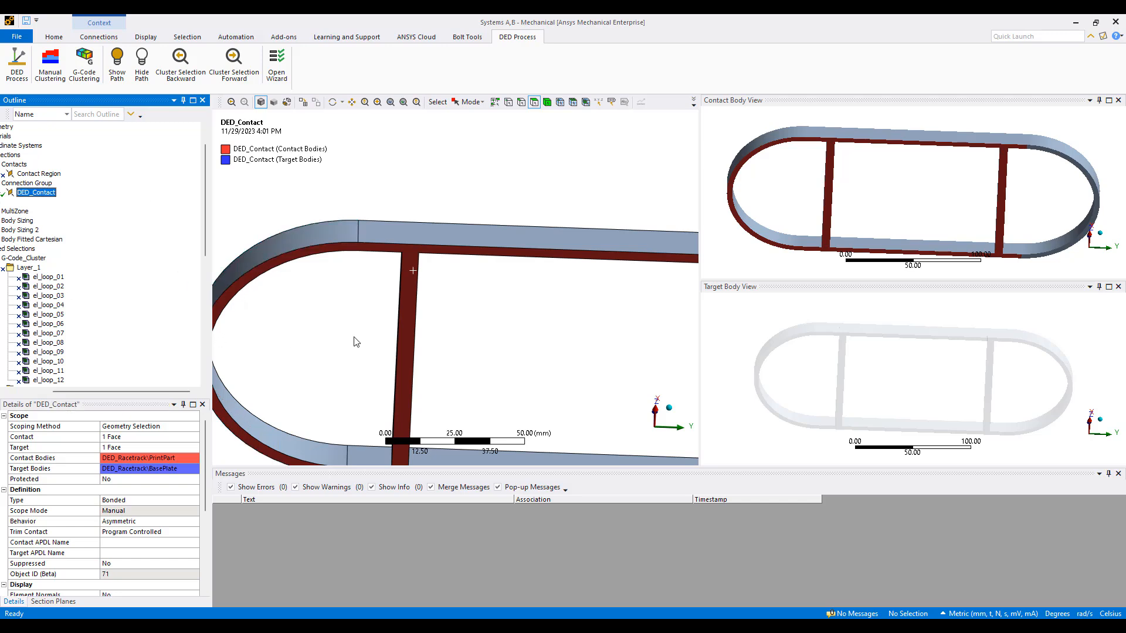
Step: Show the hidden base plate again and view the contact assembly from the side
right_click(393, 321)
left_click(463, 372)
middle_click_drag(457, 297, 492, 396)
scroll(493, 400, "down", 3)
middle_click_drag(437, 275, 441, 294)
Step: Regenerate the mesh and show its node and element statistics
left_click_drag(165, 391, 104, 391)
scroll(88, 317, "down", 7)
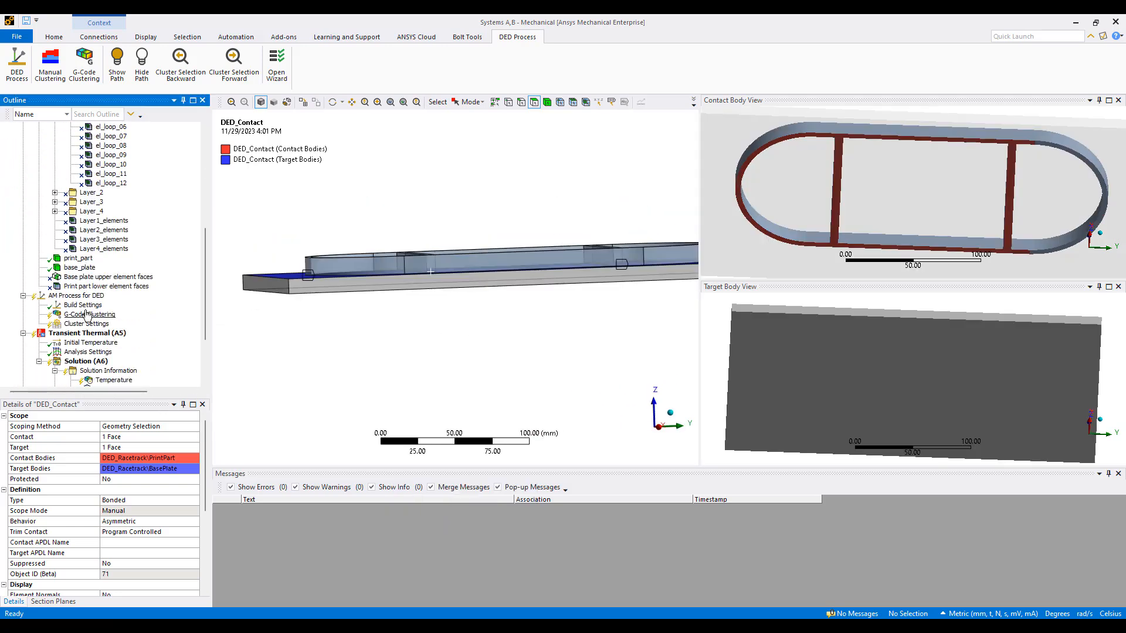
scroll(81, 286, "up", 7)
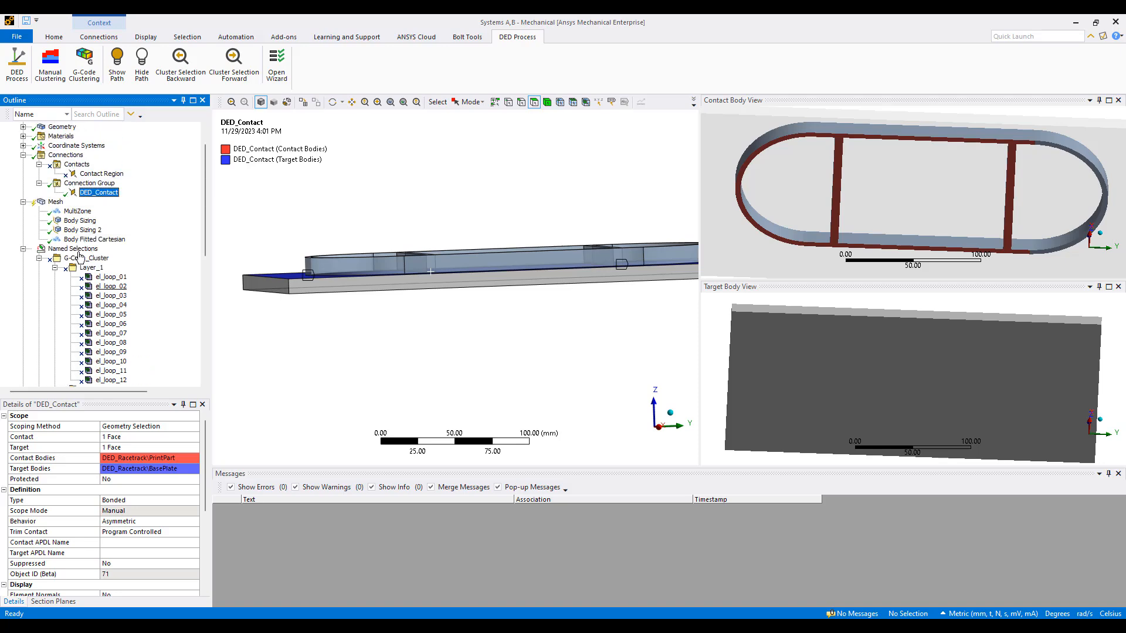
left_click(56, 202)
right_click(58, 201)
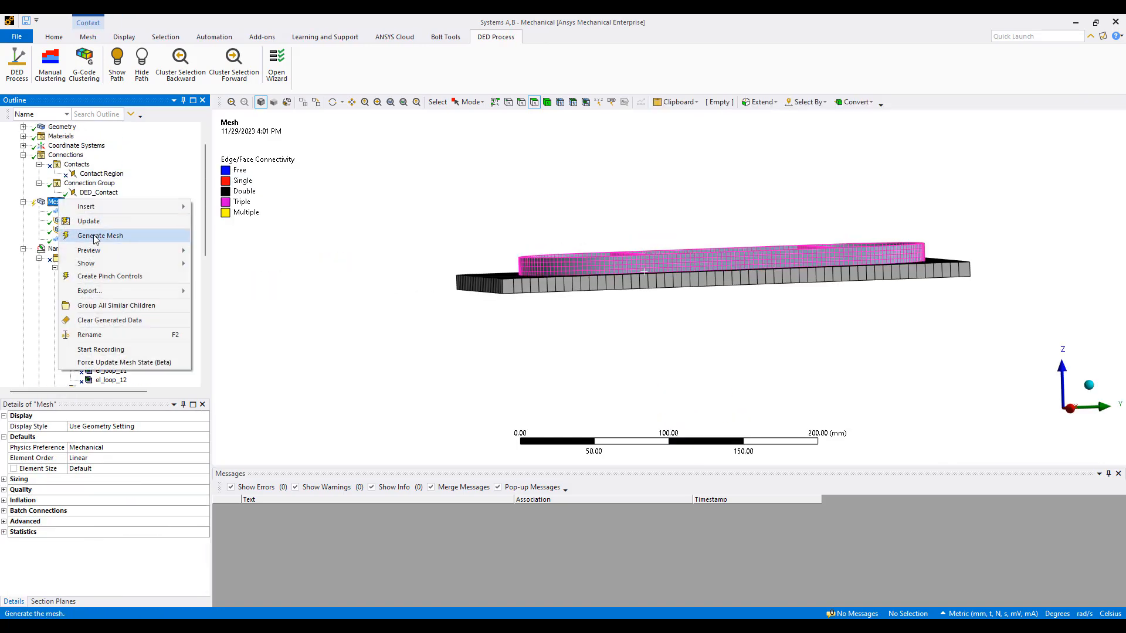
left_click(96, 237)
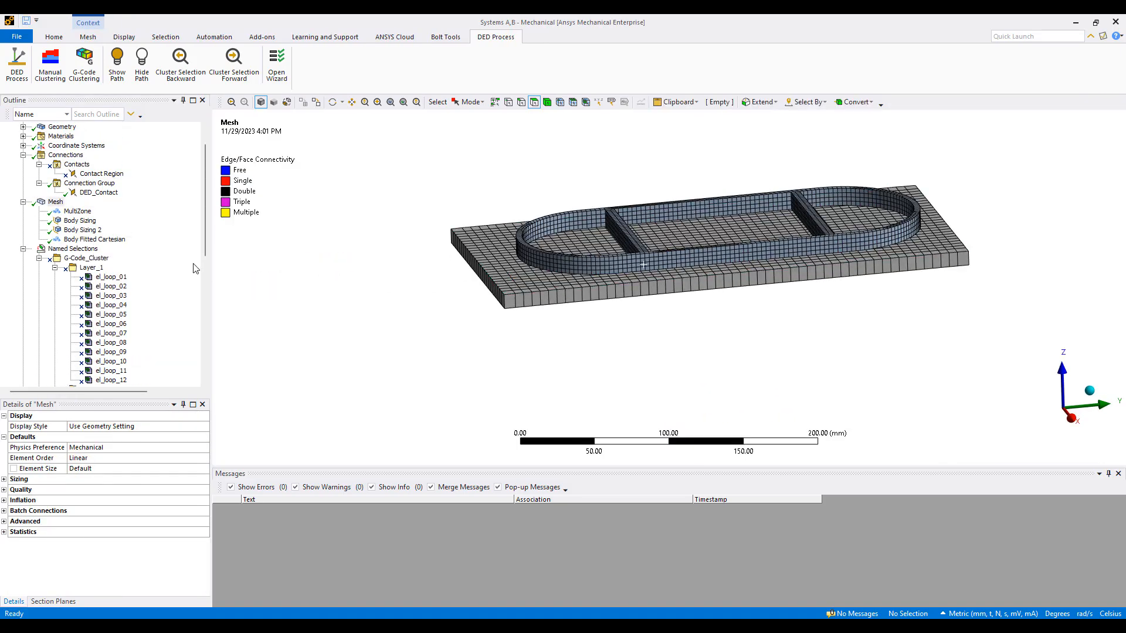
left_click(4, 533)
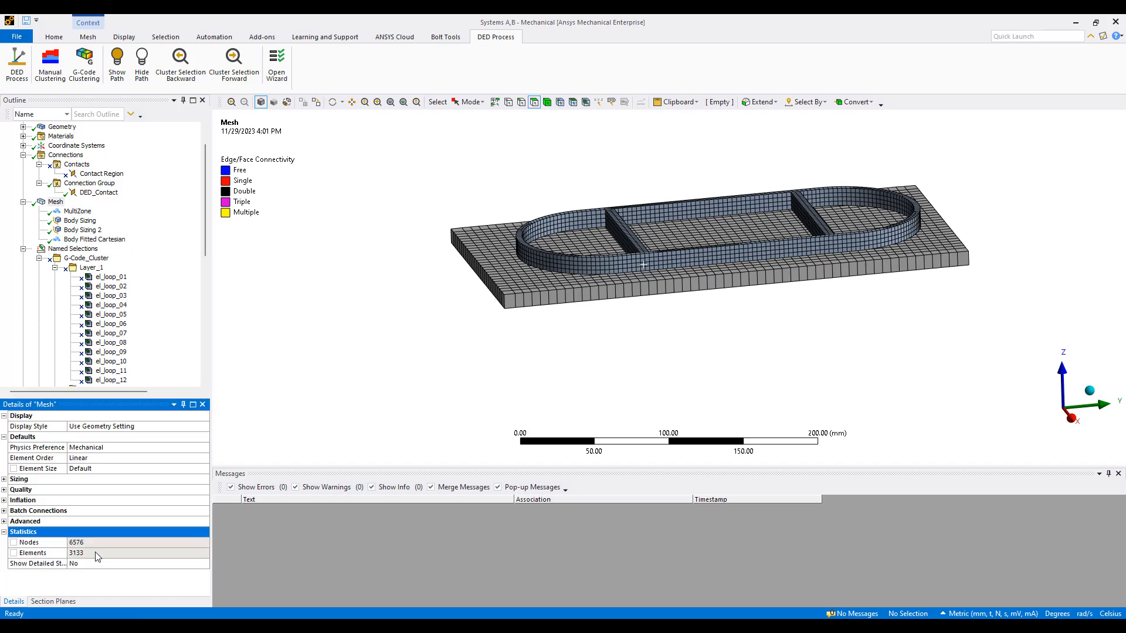
Step: Generate the AM Process for DED data and check the el_loop_01 element cluster in Layer_1
scroll(85, 341, "down", 7)
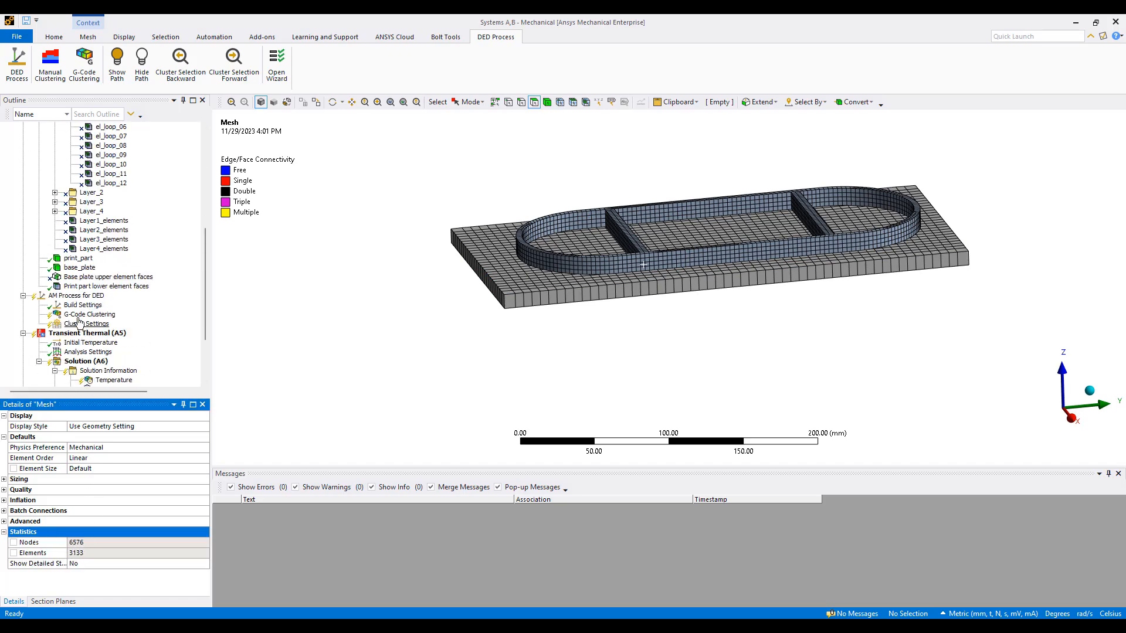
right_click(75, 296)
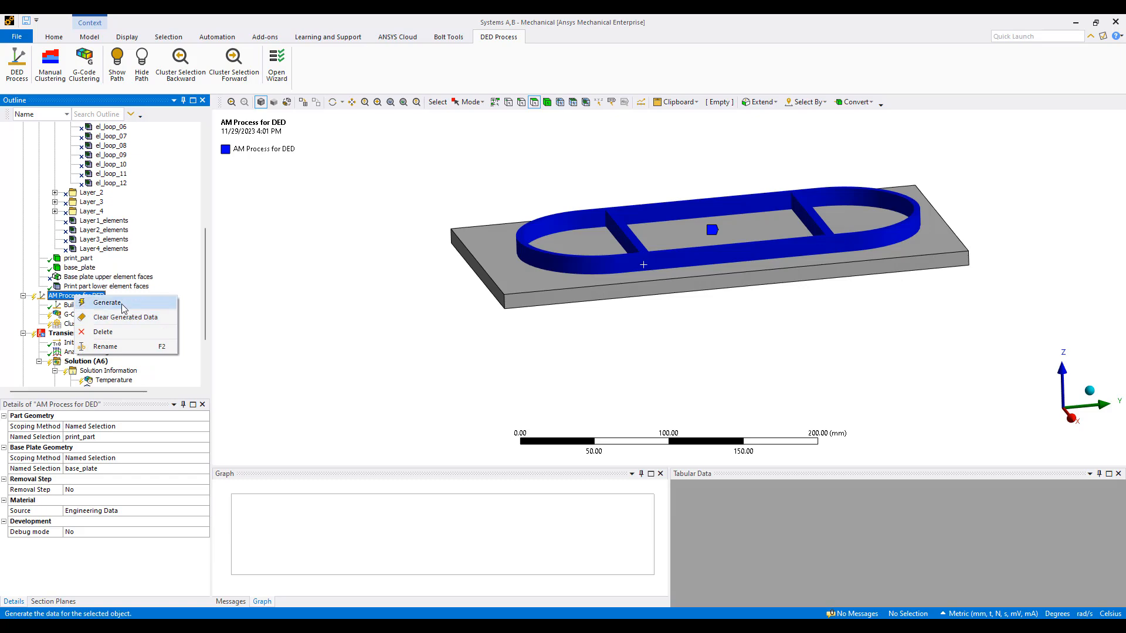
left_click(114, 303)
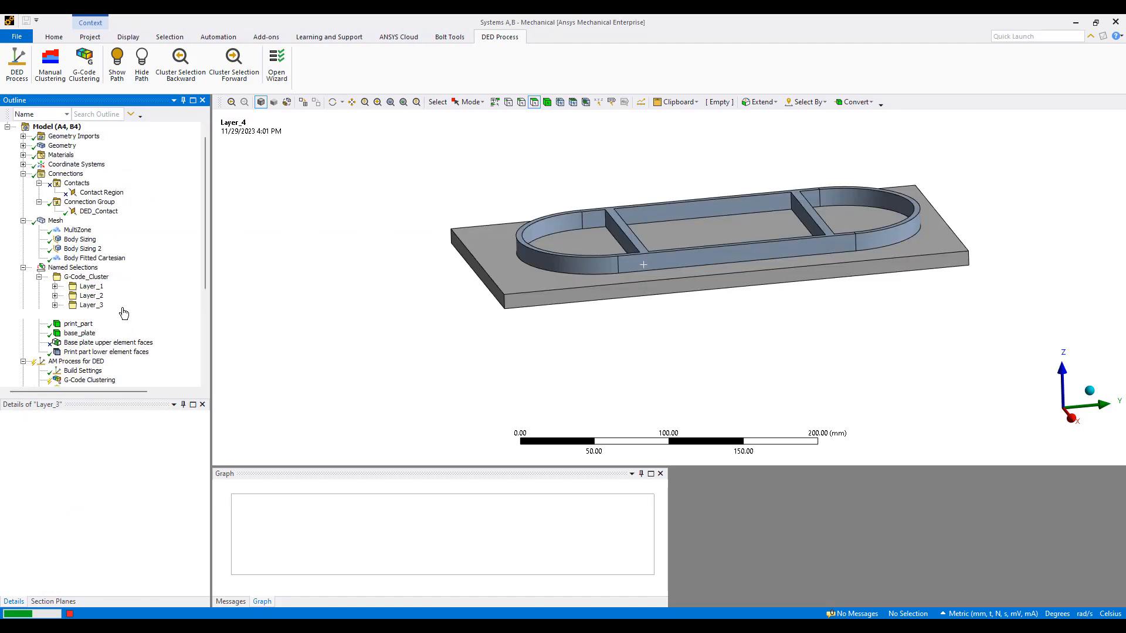
left_click(55, 258)
left_click(111, 268)
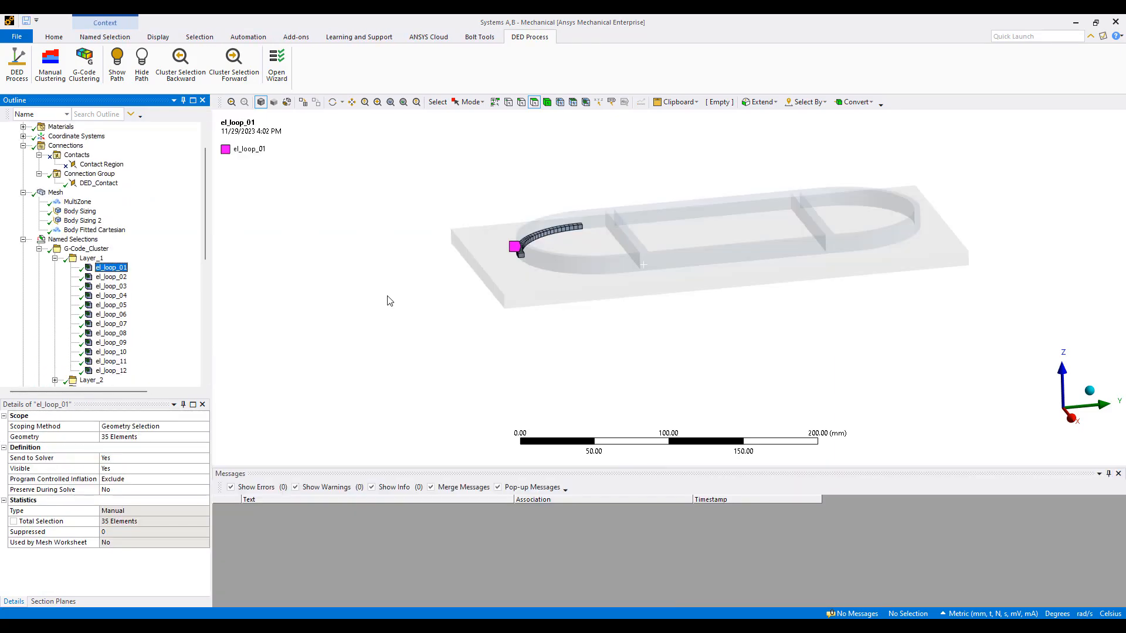
Step: Collapse the named selections and solve the Transient Thermal analysis
left_click(24, 239)
right_click(87, 250)
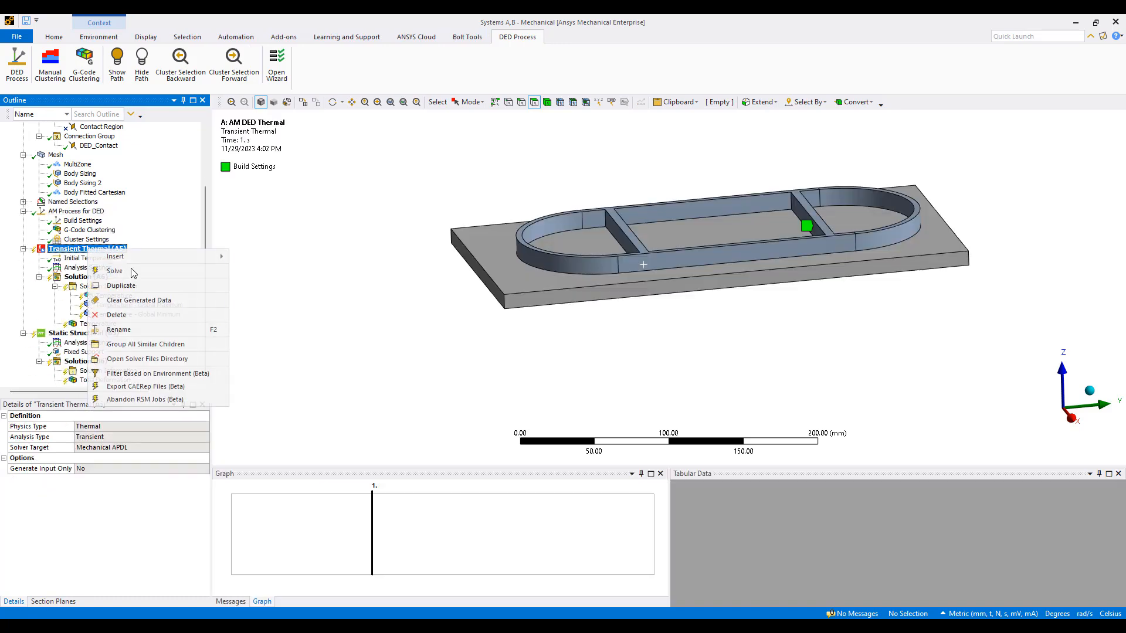
left_click(138, 274)
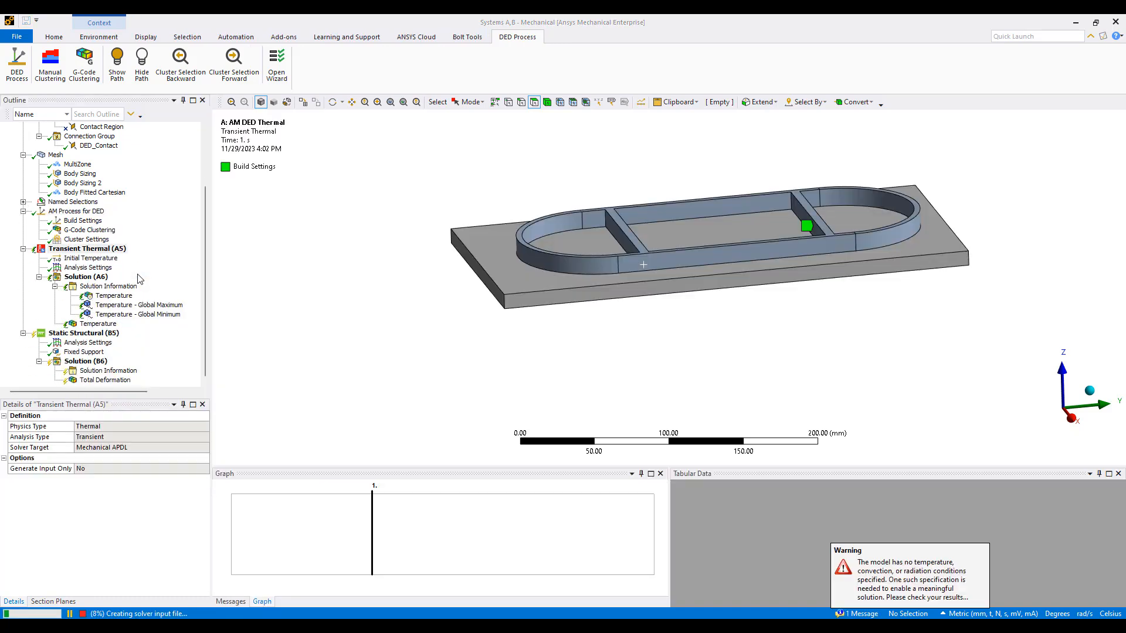
Step: Examine the Temperature - Global Maximum curve during the solve, then update the Temperature plot tracker and view the part from above
left_click(154, 306)
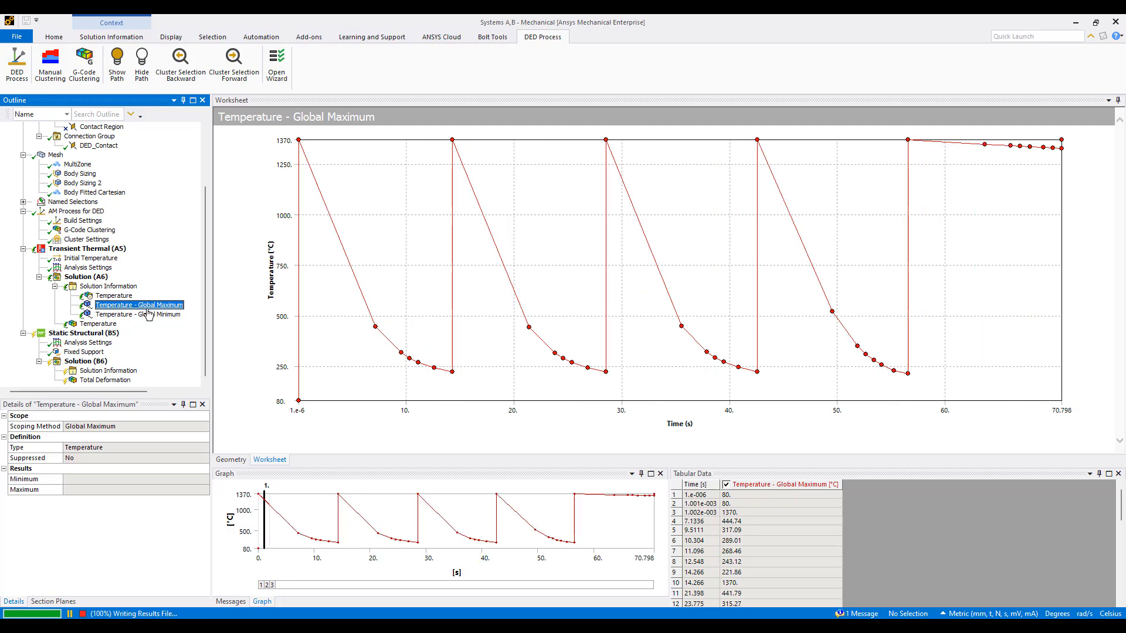
left_click(115, 296)
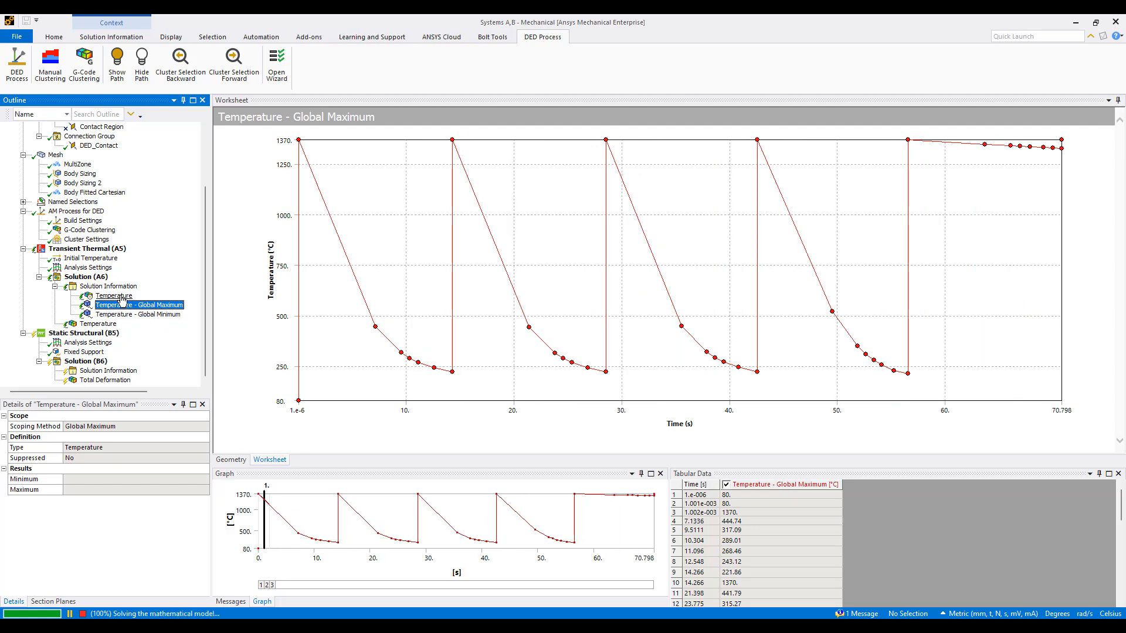
right_click(116, 297)
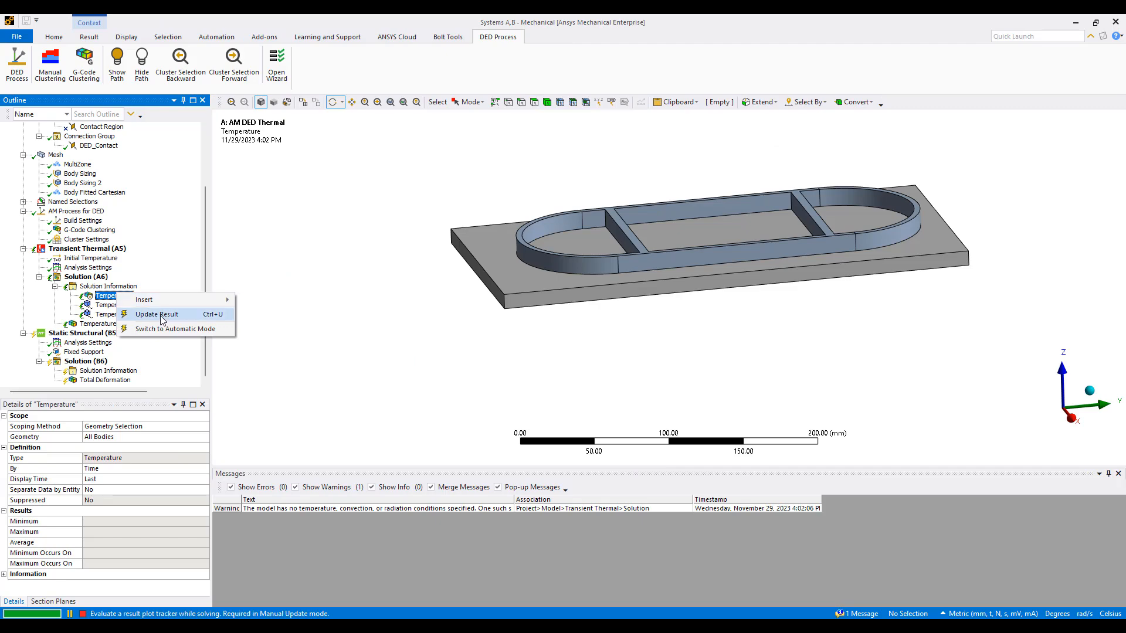
left_click(168, 320)
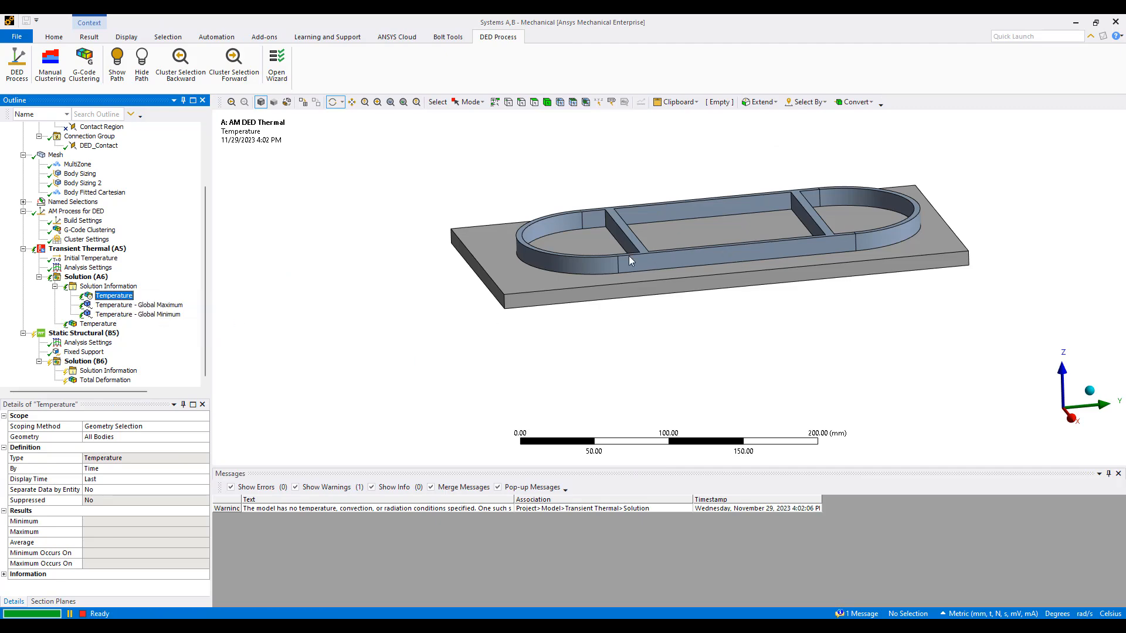
left_click_drag(671, 254, 694, 278)
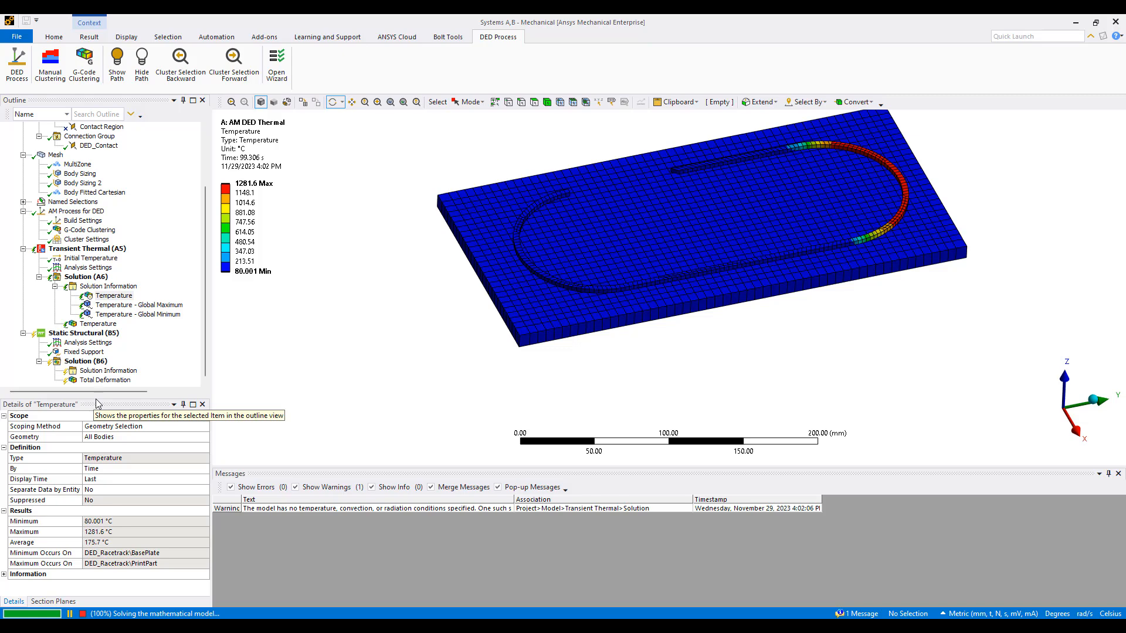
Step: Recheck the Temperature - Global Maximum curve, refresh the Temperature plot tracker, and inspect the growing racetrack from a lower angle
left_click(108, 299)
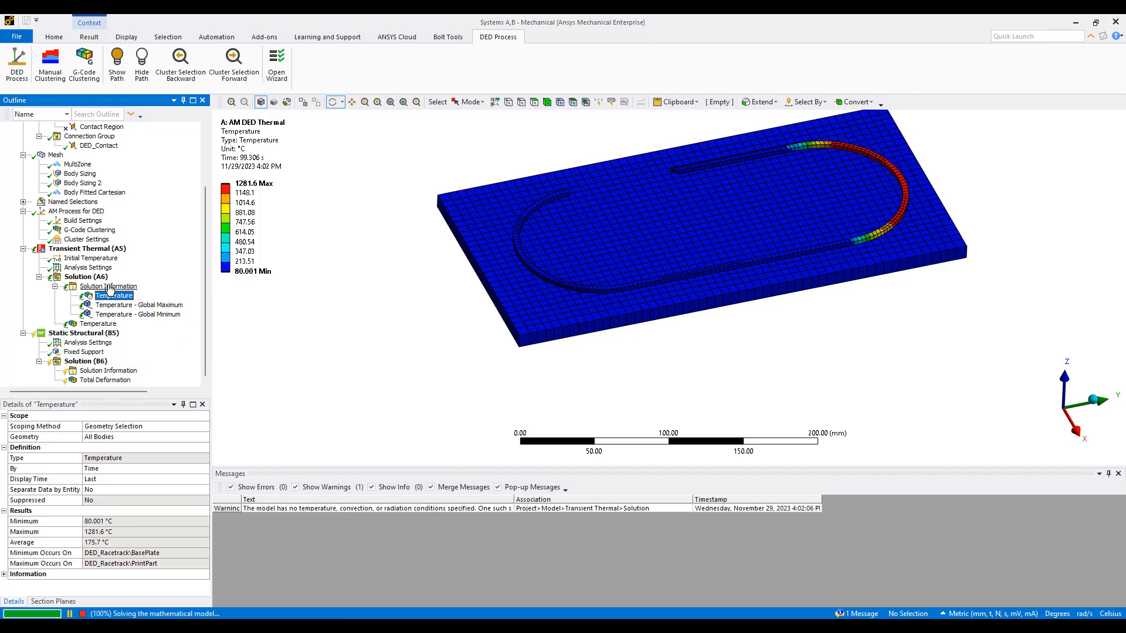
left_click(124, 306)
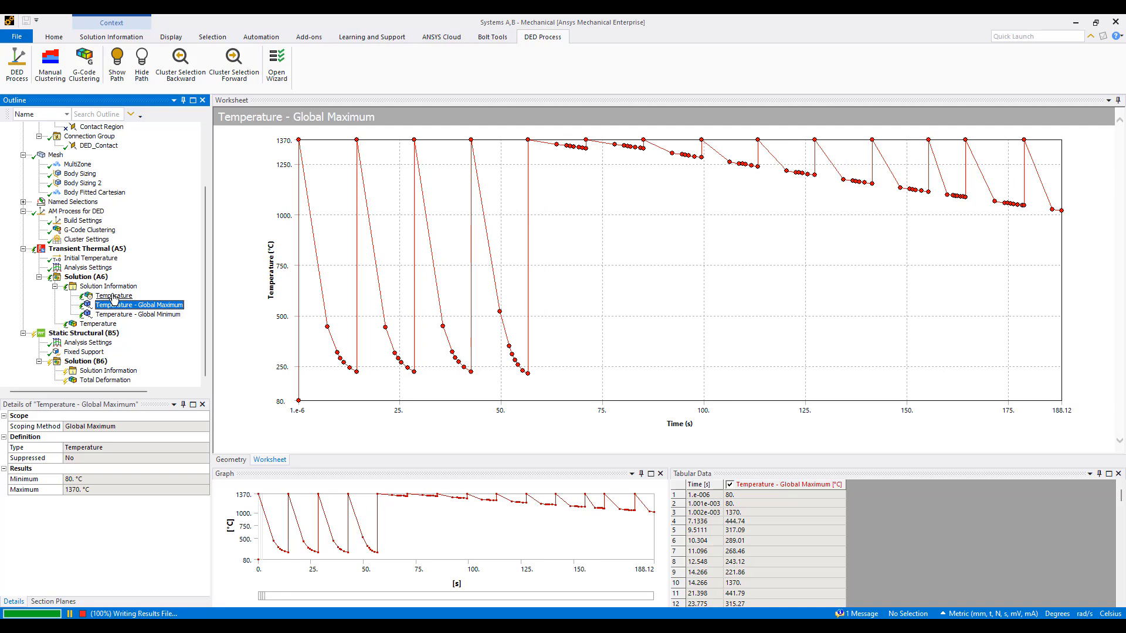
left_click(115, 296)
right_click(113, 296)
left_click(284, 340)
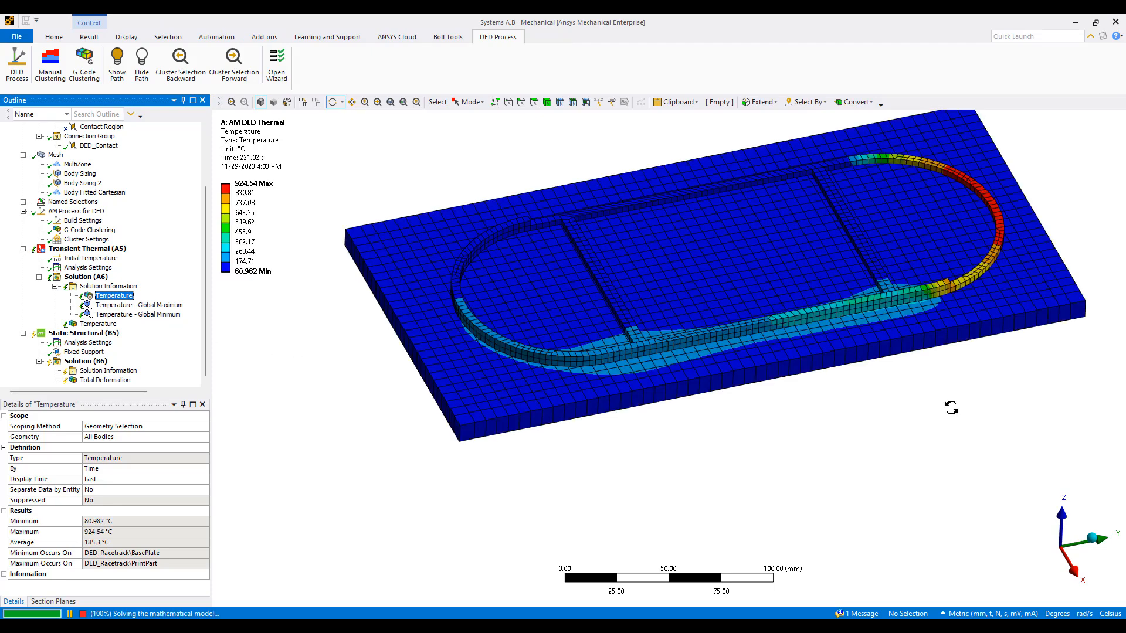
mouse_move(780, 337)
left_mouse_down()
mouse_move(580, 326)
mouse_move(787, 333)
mouse_move(765, 335)
left_mouse_up()
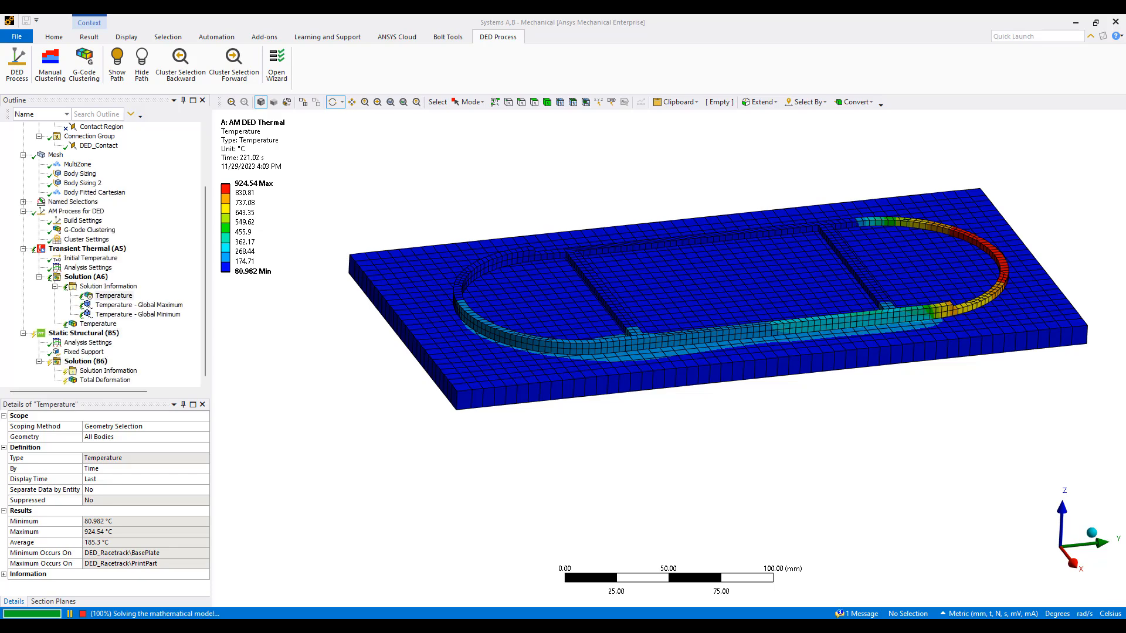
Step: Switch to the Mechanical session with the solved model and examine the run summary ending the Transient Thermal solver output
mouse_move(719, 626)
left_click(117, 296)
left_click_drag(1125, 134, 593, 127)
double_click(938, 125)
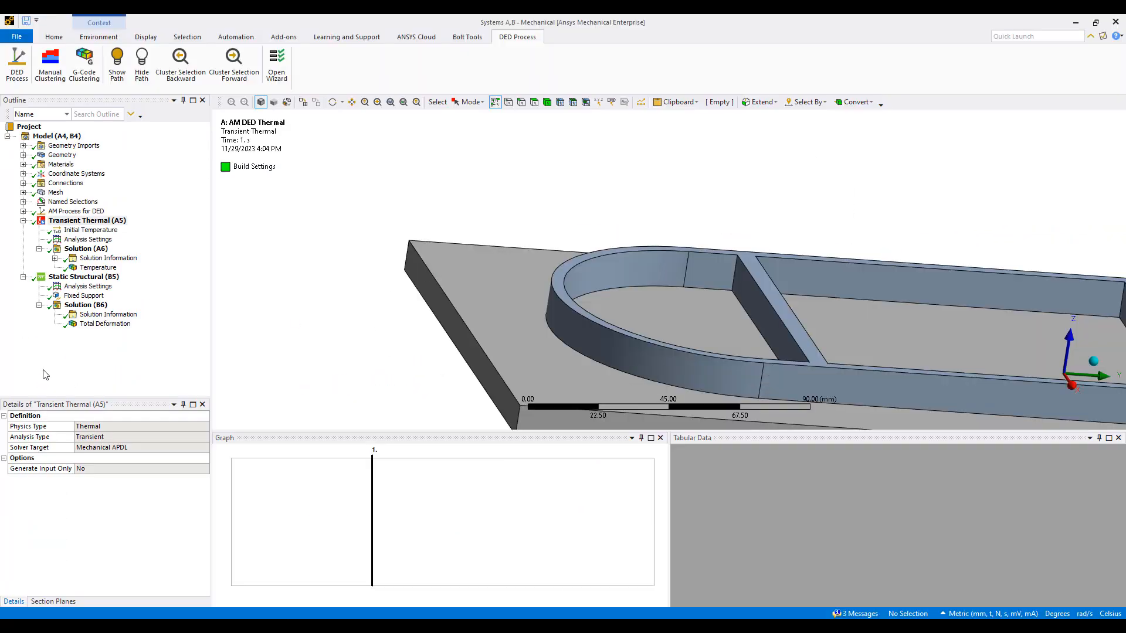
left_click(108, 258)
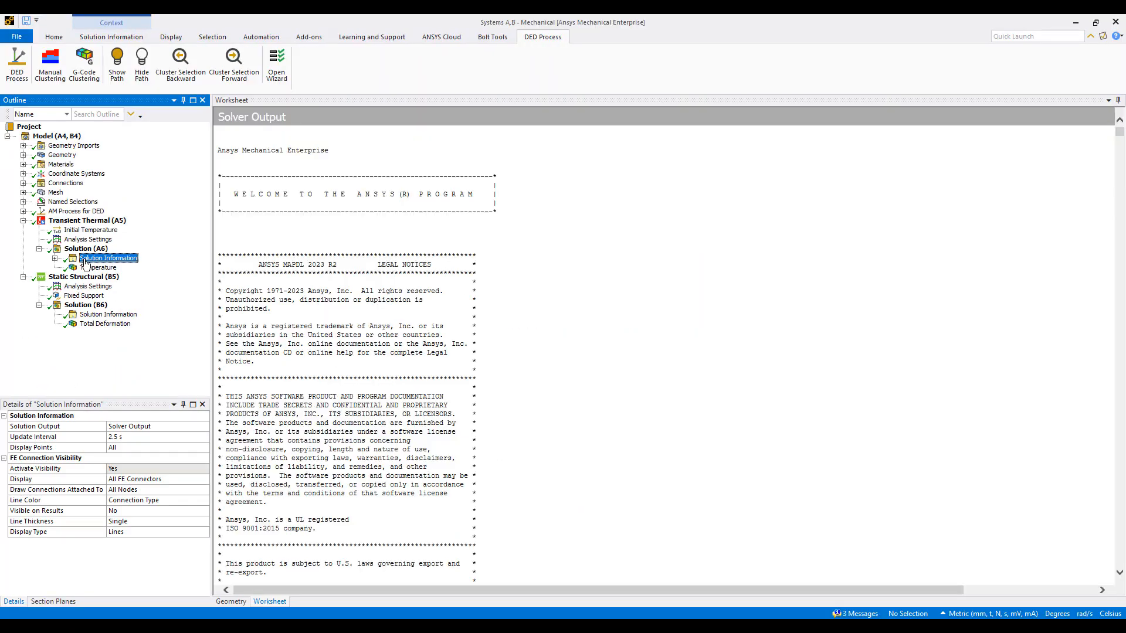
left_click_drag(1118, 138, 1004, 582)
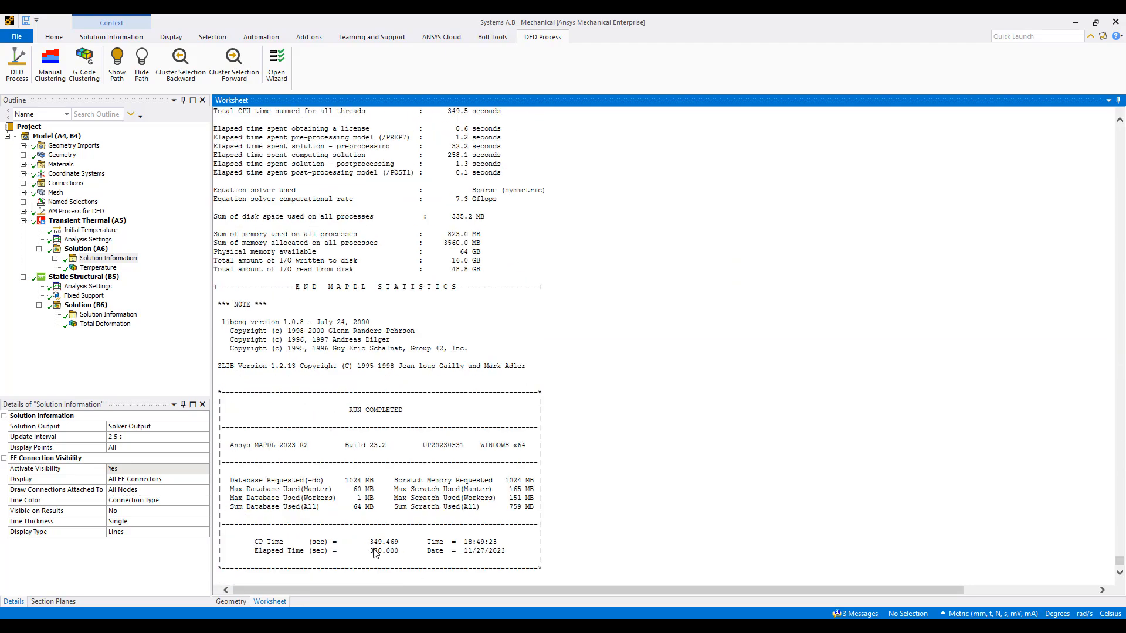
Step: Set the Static Structural solution information to Solver Output and examine the run summary at its end
left_click(86, 315)
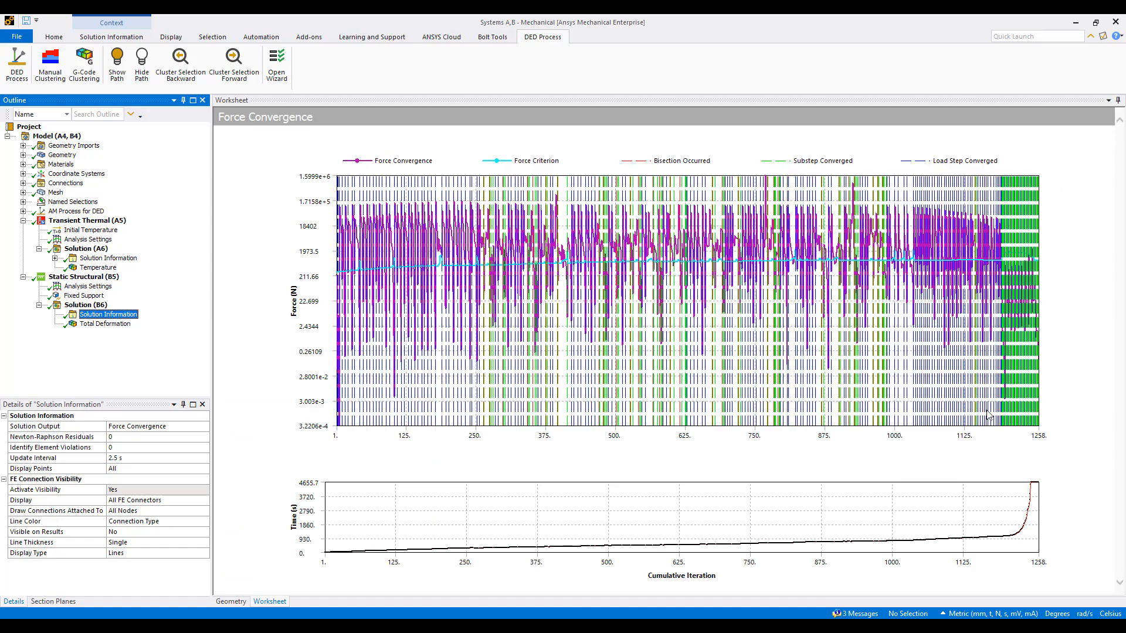
left_click(201, 427)
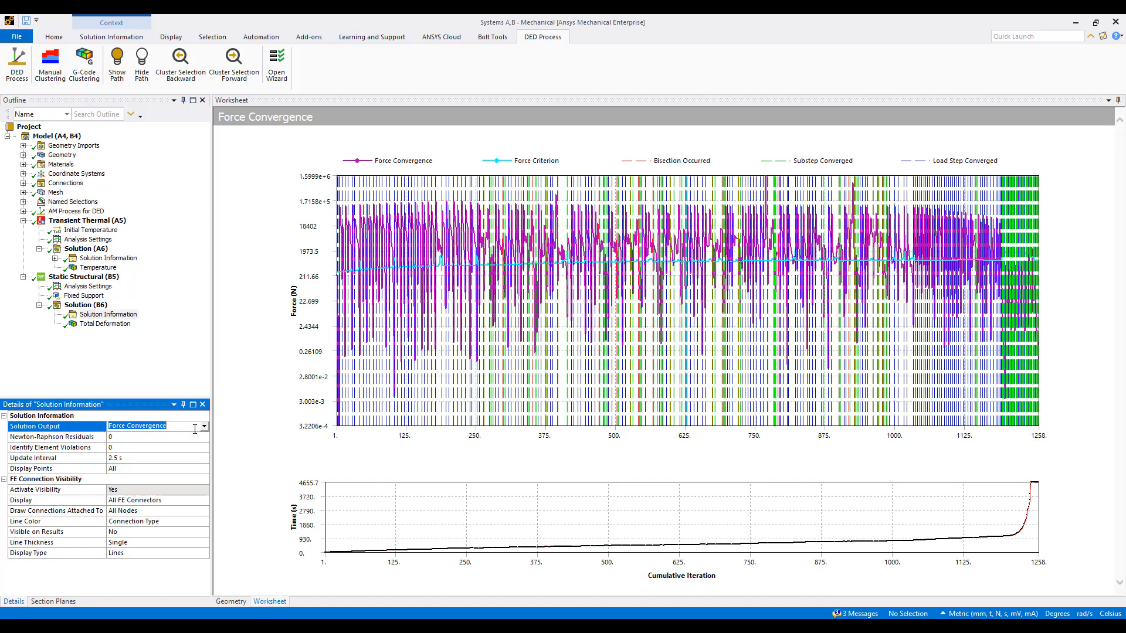
left_click(204, 428)
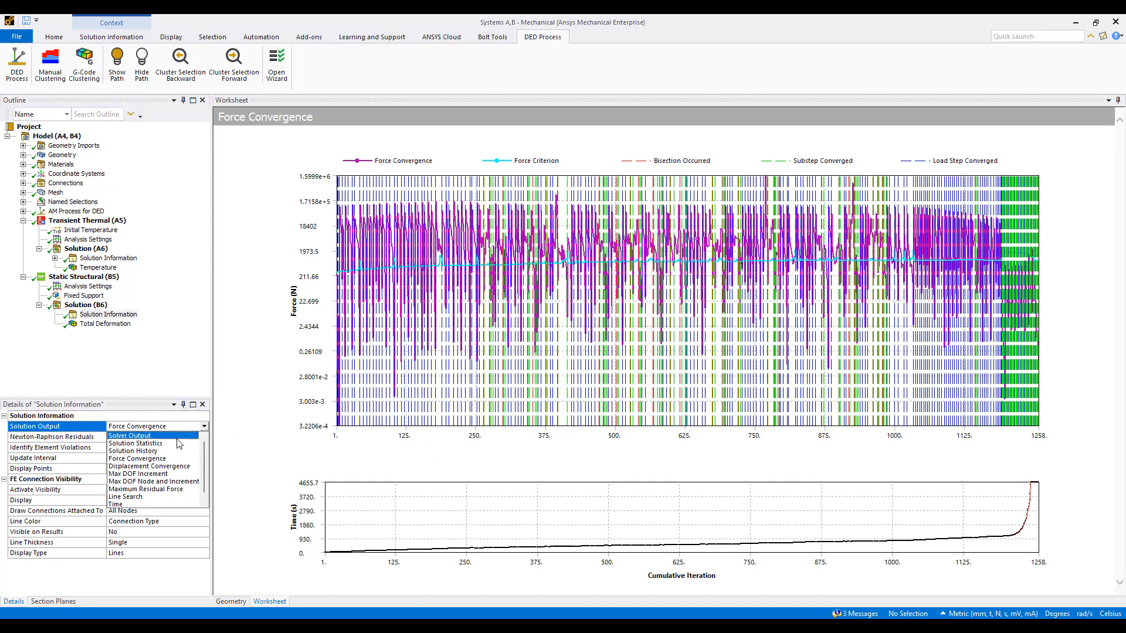
left_click(178, 438)
left_click_drag(1120, 134, 1110, 586)
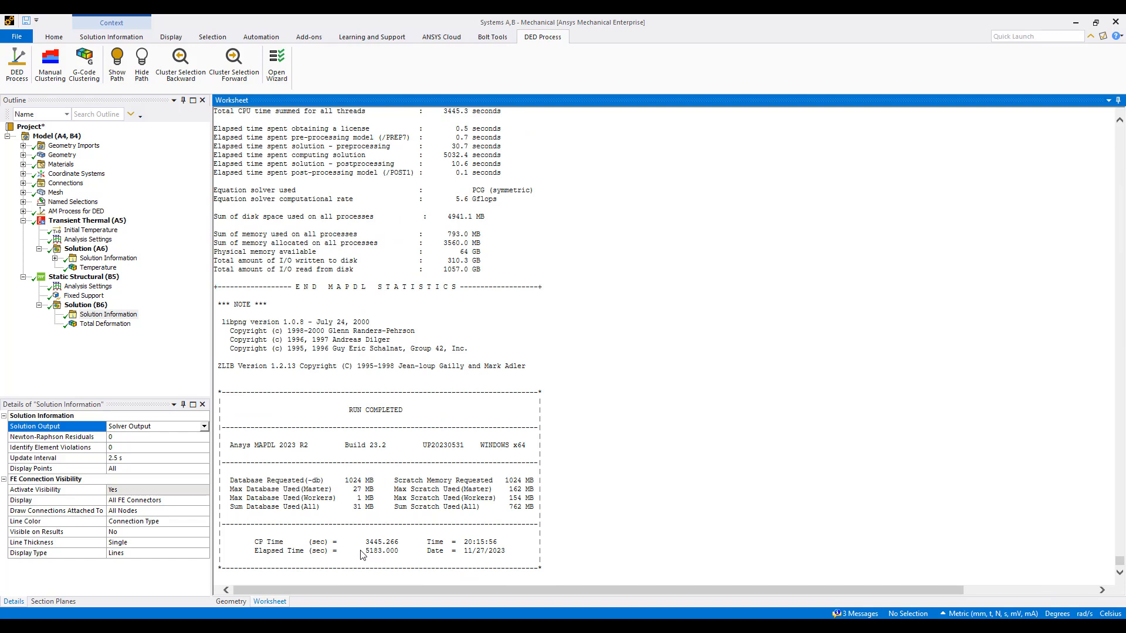
Step: Open the transient thermal Temperature result and set its animation to 100 frames over 10 seconds for roughly the first 1100 s
left_click_drag(363, 552, 376, 552)
left_click(93, 267)
scroll(669, 267, "down", 3)
middle_click_drag(655, 311, 580, 335)
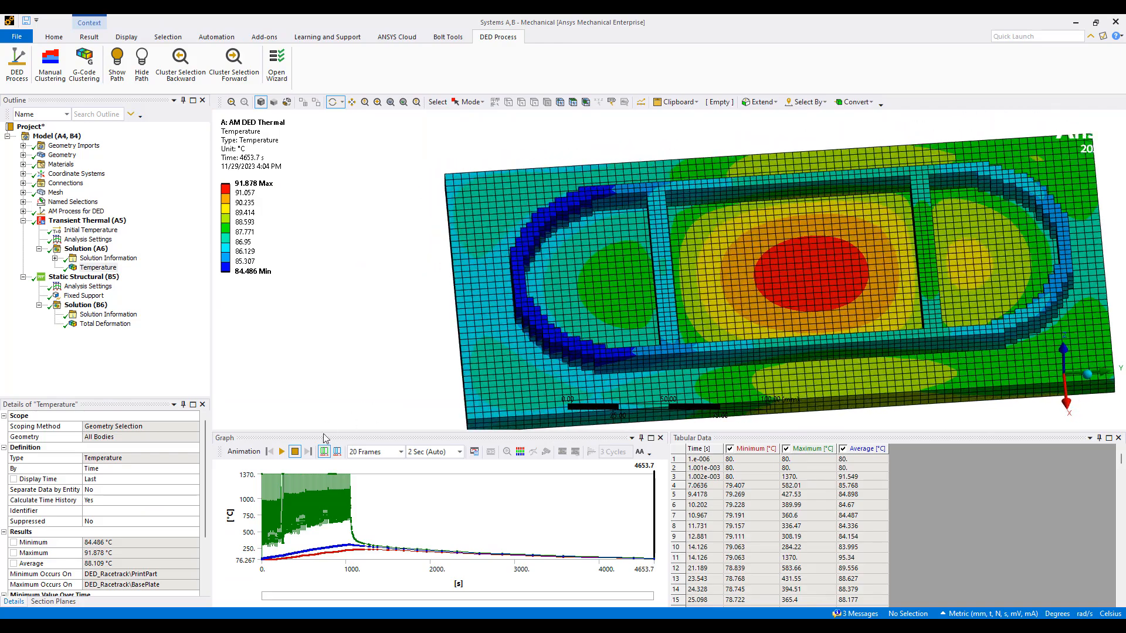
left_click_drag(265, 503, 368, 473)
left_click(401, 451)
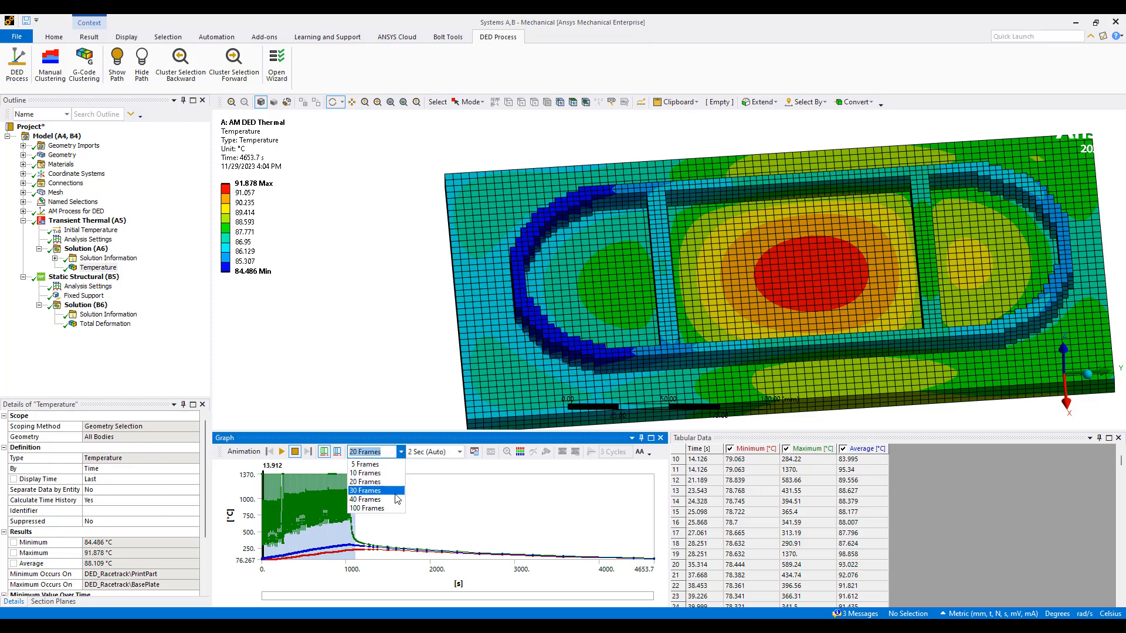
left_click(372, 526)
left_click(459, 452)
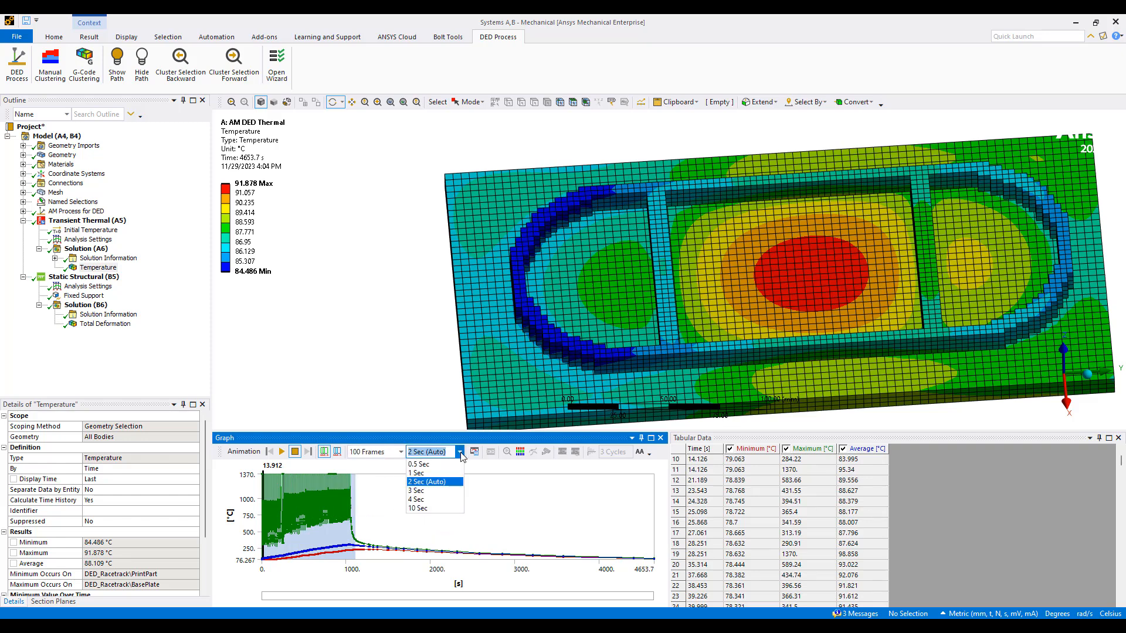
left_click(423, 508)
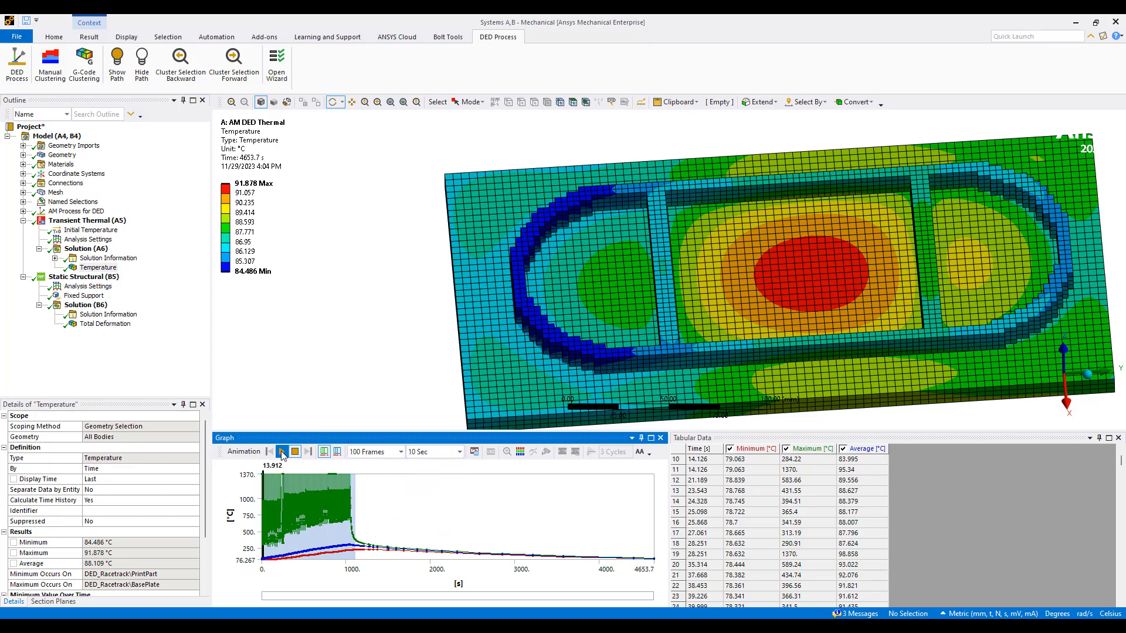
Step: Play the Temperature animation, examine the heat moving along the racetrack walls from a low close-up angle, and stop it
left_click(282, 453)
right_click_drag(528, 240, 1005, 334)
left_click_drag(1005, 334, 906, 340)
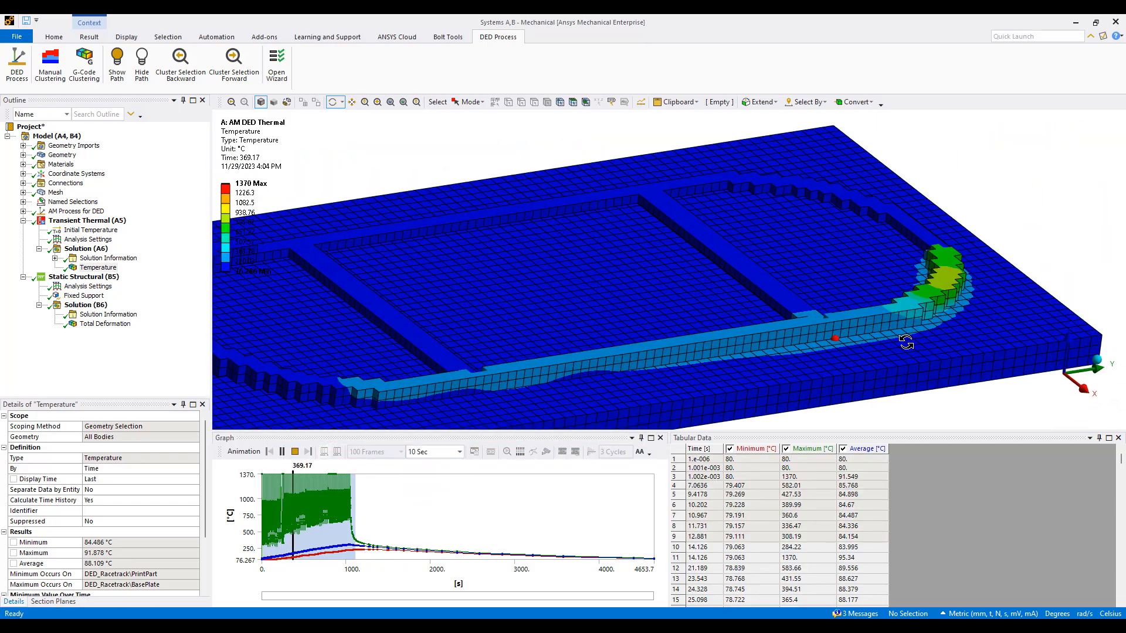
middle_click_drag(907, 340, 975, 300, "ctrl")
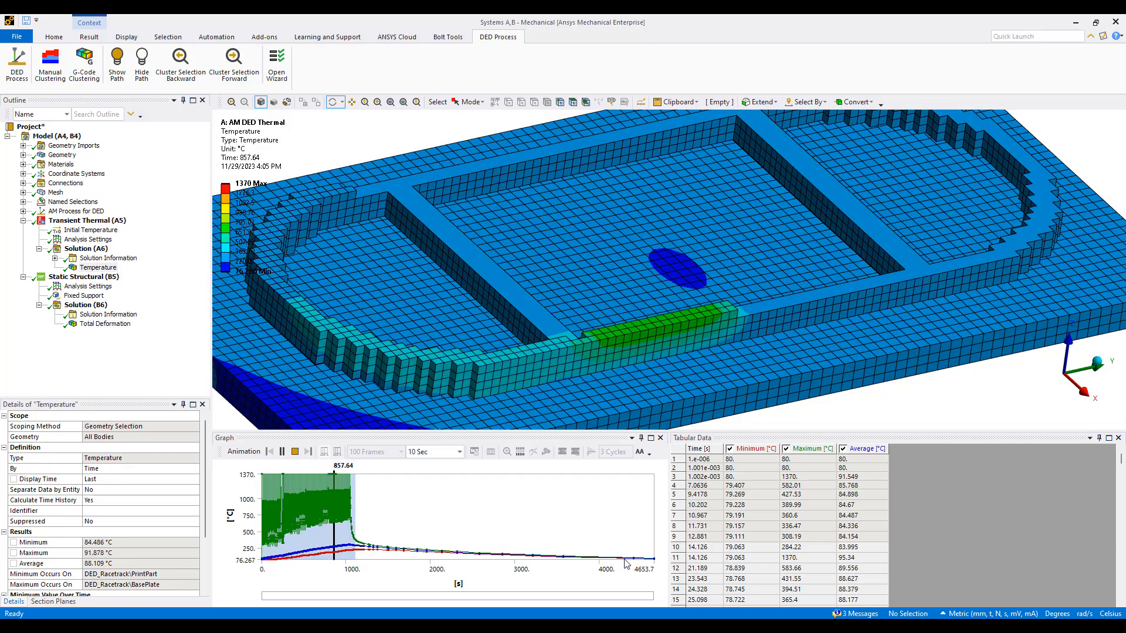
left_click(295, 451)
scroll(570, 329, "down", 5)
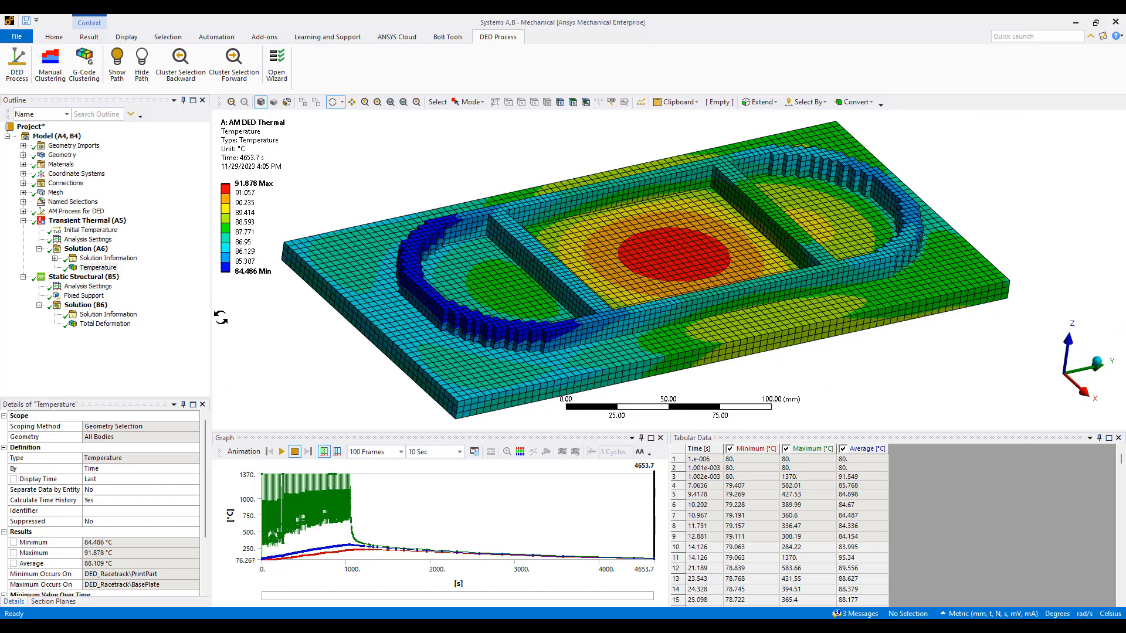
Step: Animate the structural Total Deformation result over roughly the first 1200 s and examine the wall joint near the curved end
left_click(103, 324)
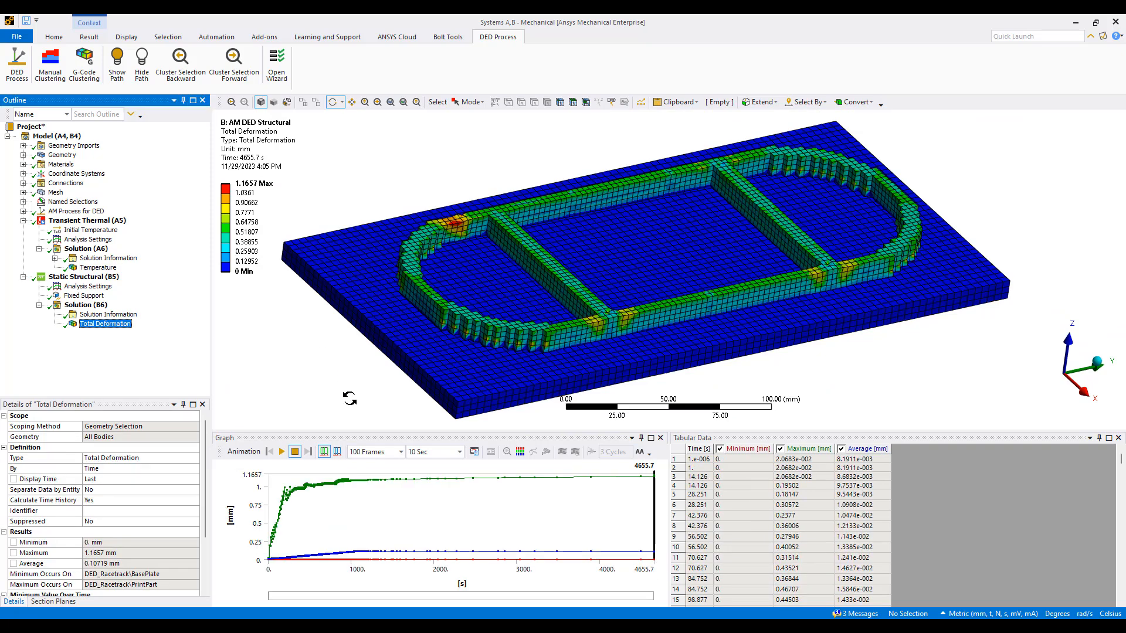
left_click_drag(263, 498, 368, 499)
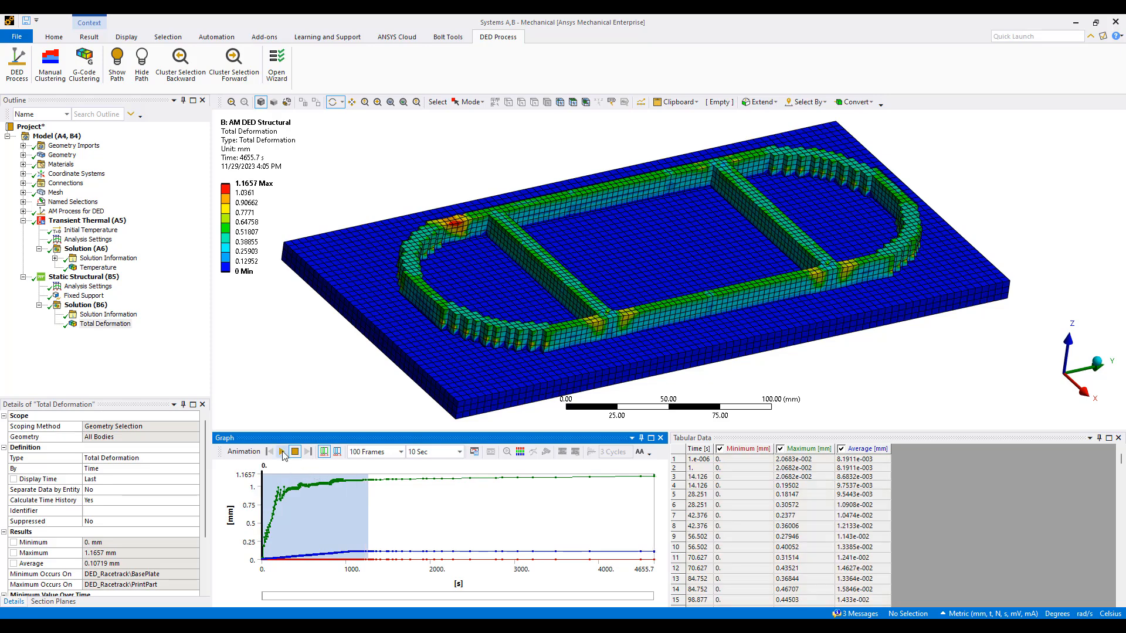
left_click(282, 452)
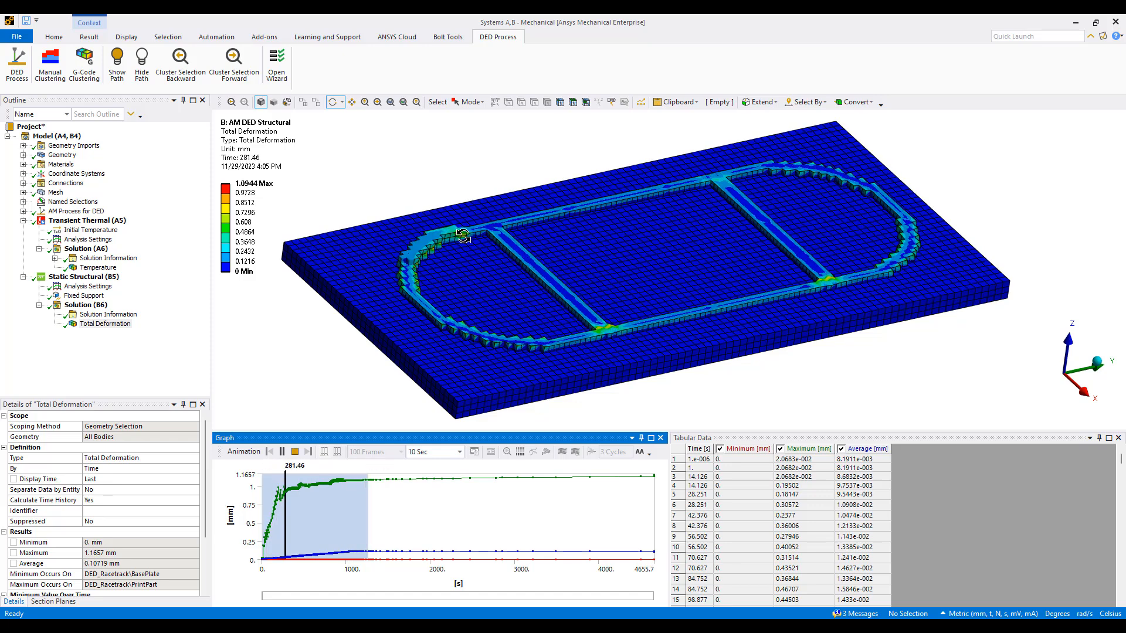
scroll(597, 271, "up", 5)
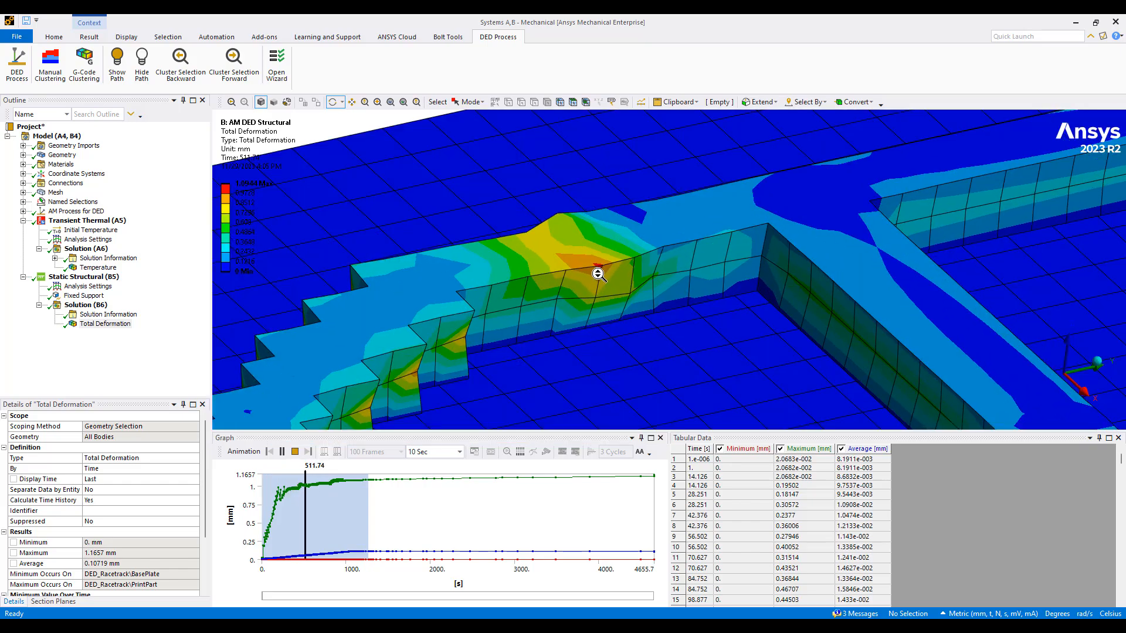
scroll(597, 271, "down", 8)
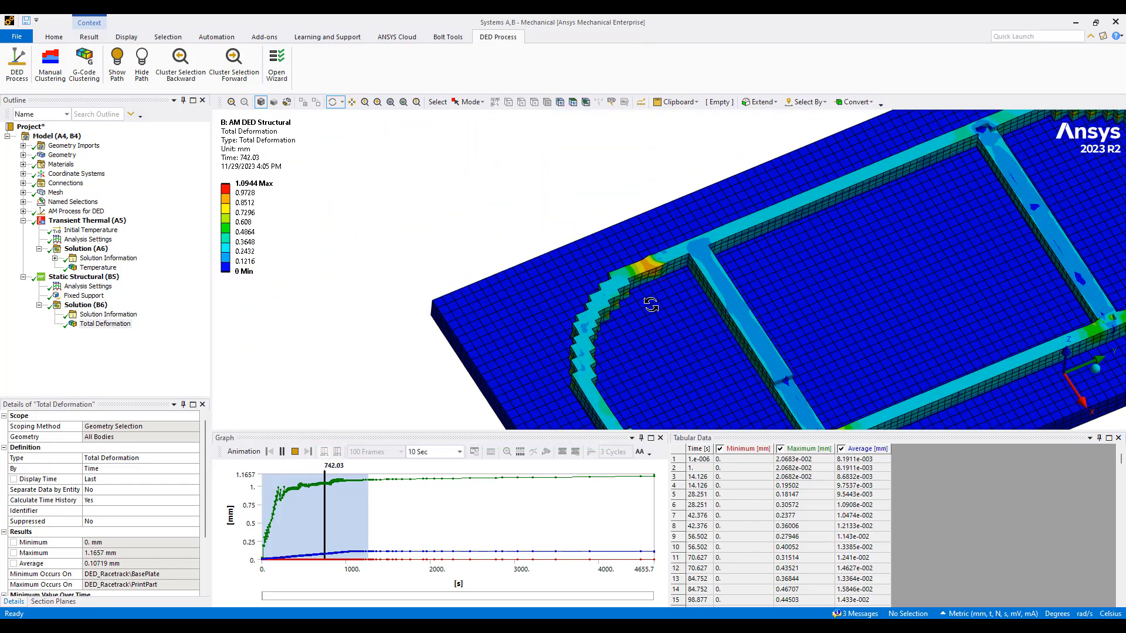
left_click(295, 452)
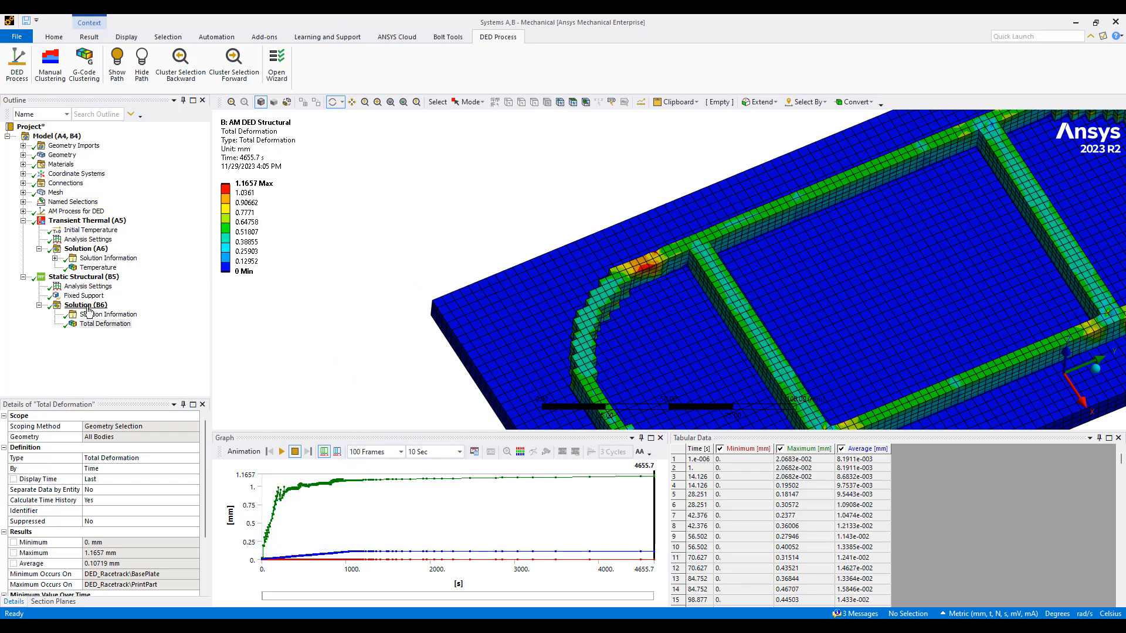
Step: Add an Equivalent (von-Mises) strain result to the Static Structural solution and evaluate it
left_click(88, 306)
right_click(88, 305)
mouse_move(118, 313)
mouse_move(277, 340)
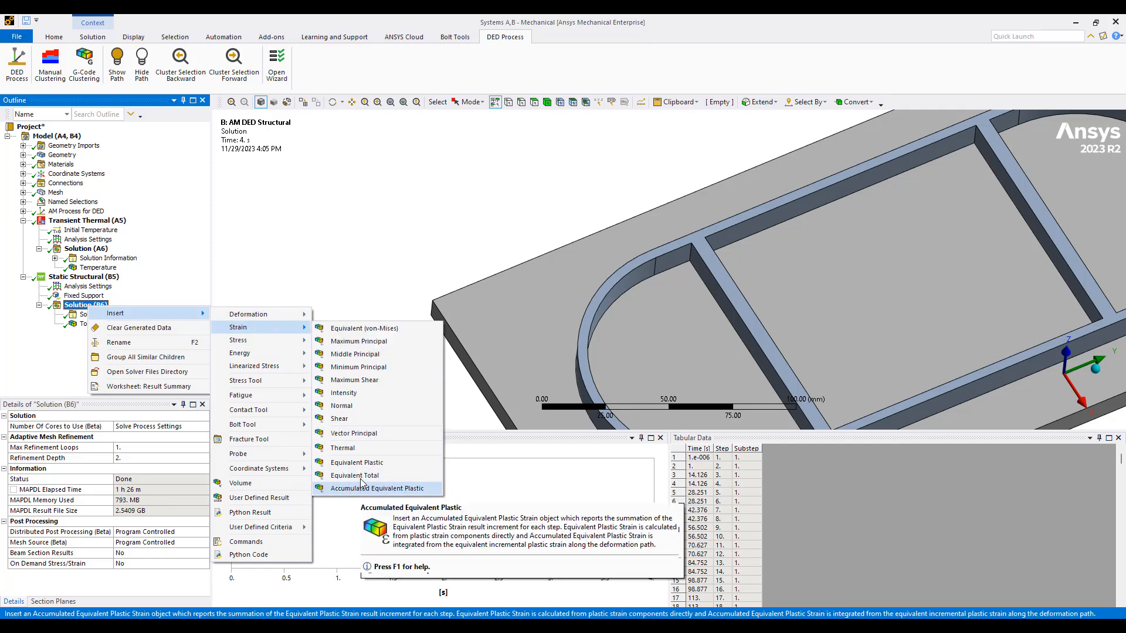
left_click(363, 328)
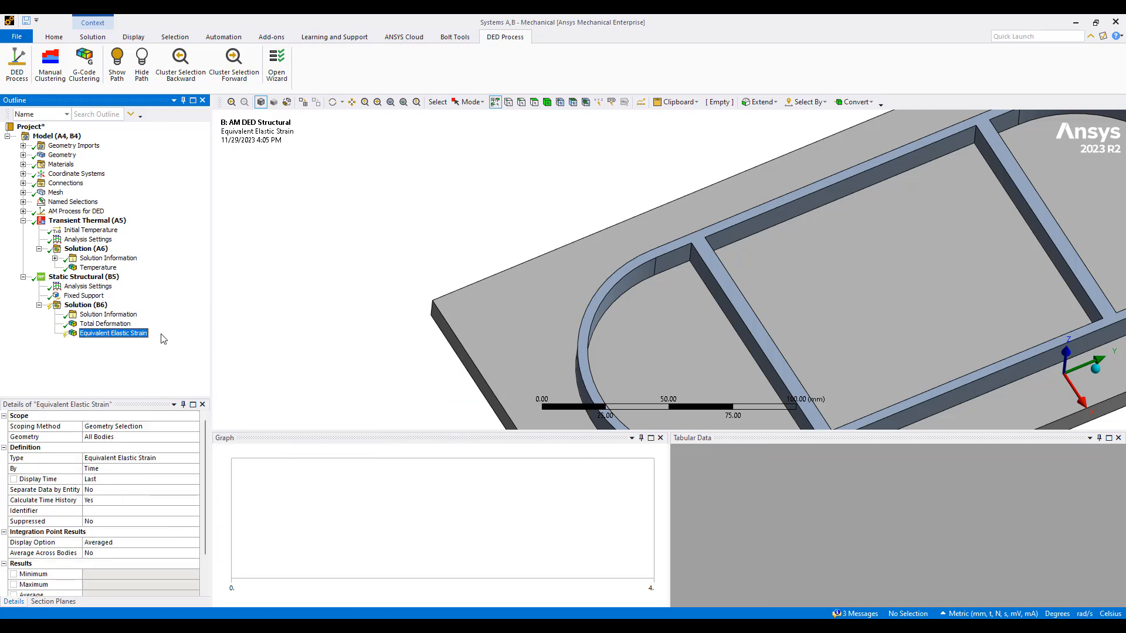
right_click(119, 340)
left_click(230, 371)
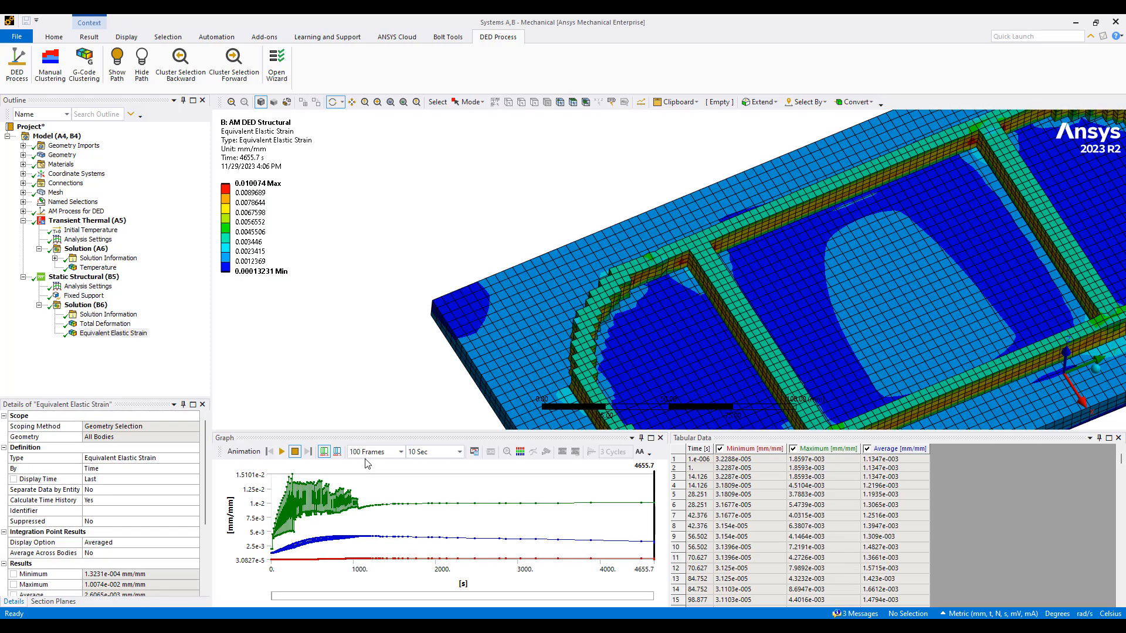
Step: Animate the Equivalent Elastic Strain result over roughly the first 1100 s, view the whole part during playback, and stop it
scroll(713, 293, "down", 5)
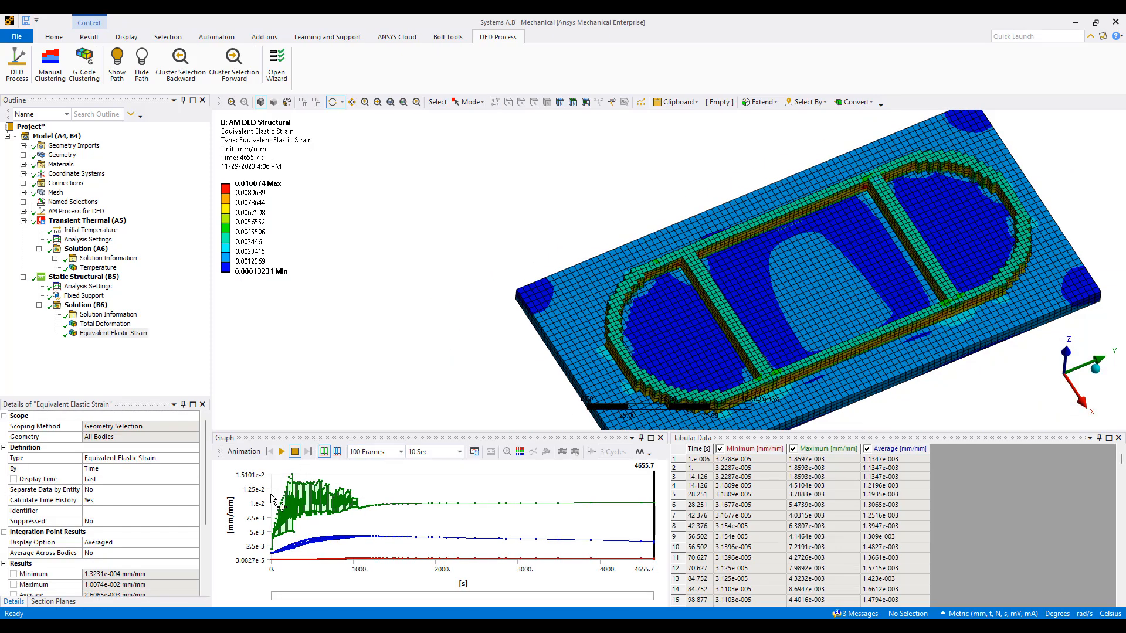
left_click_drag(274, 499, 362, 505)
left_click(281, 451)
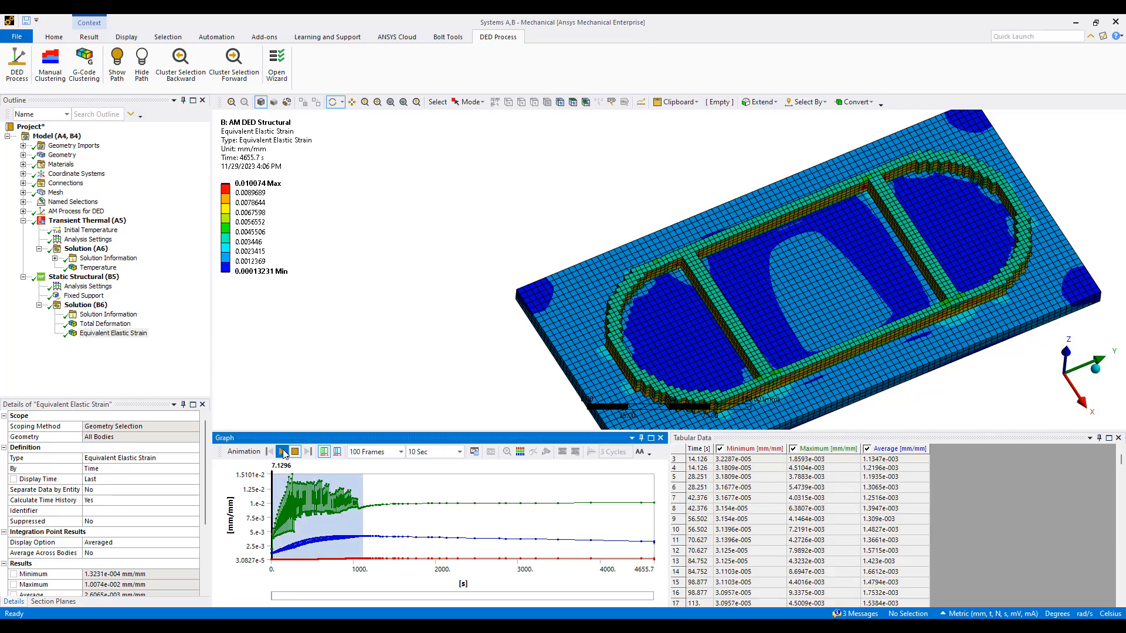
left_click_drag(736, 291, 704, 264)
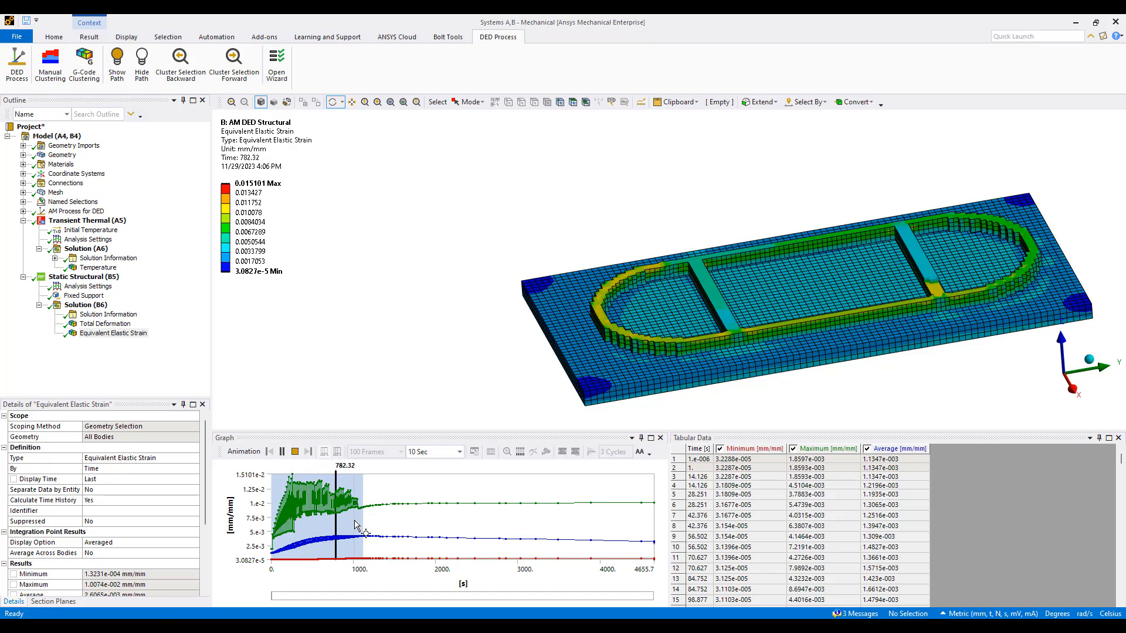
left_click(295, 452)
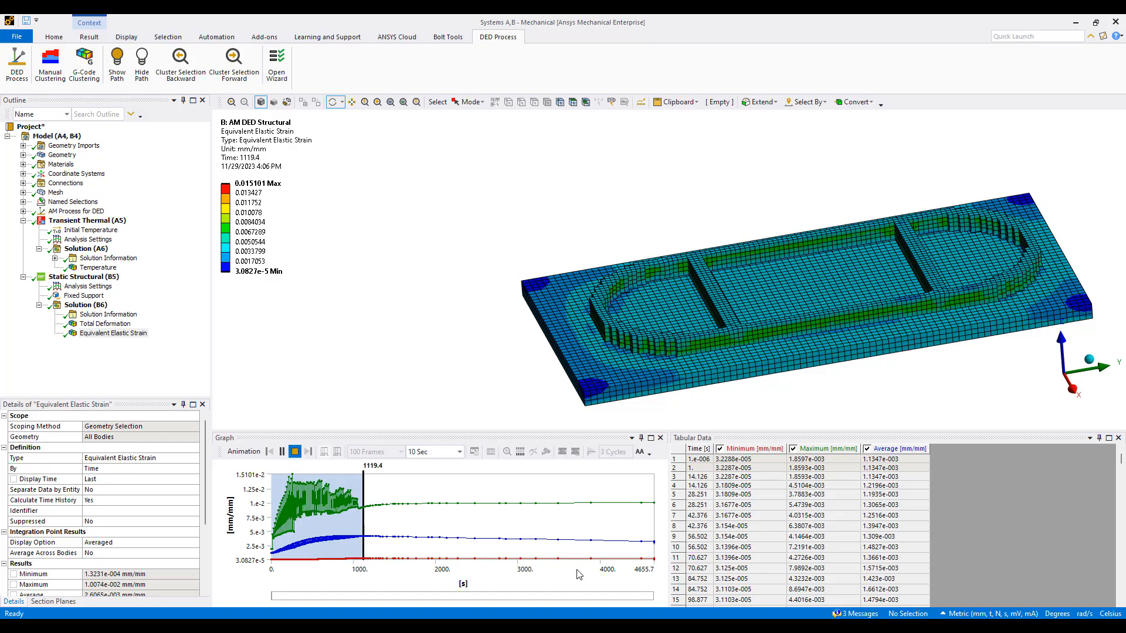
Step: Retrieve the Equivalent Elastic Strain result at 4653.7 s and inspect the racetrack walls and base plate from several angles
right_click(653, 519)
left_click(689, 522)
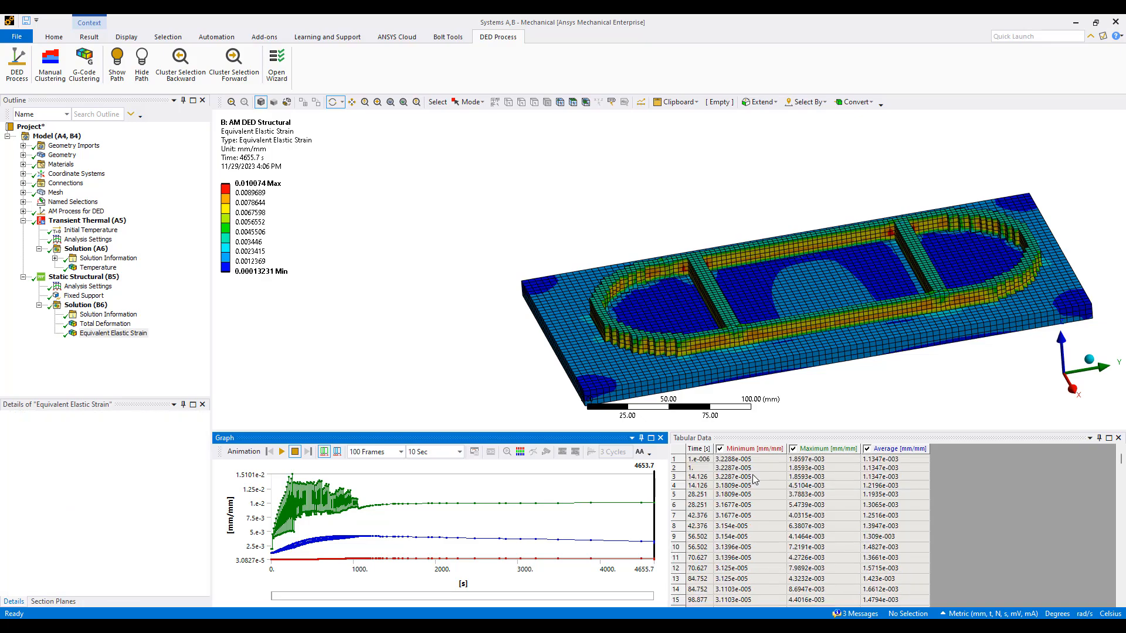
right_click_drag(542, 202, 991, 298)
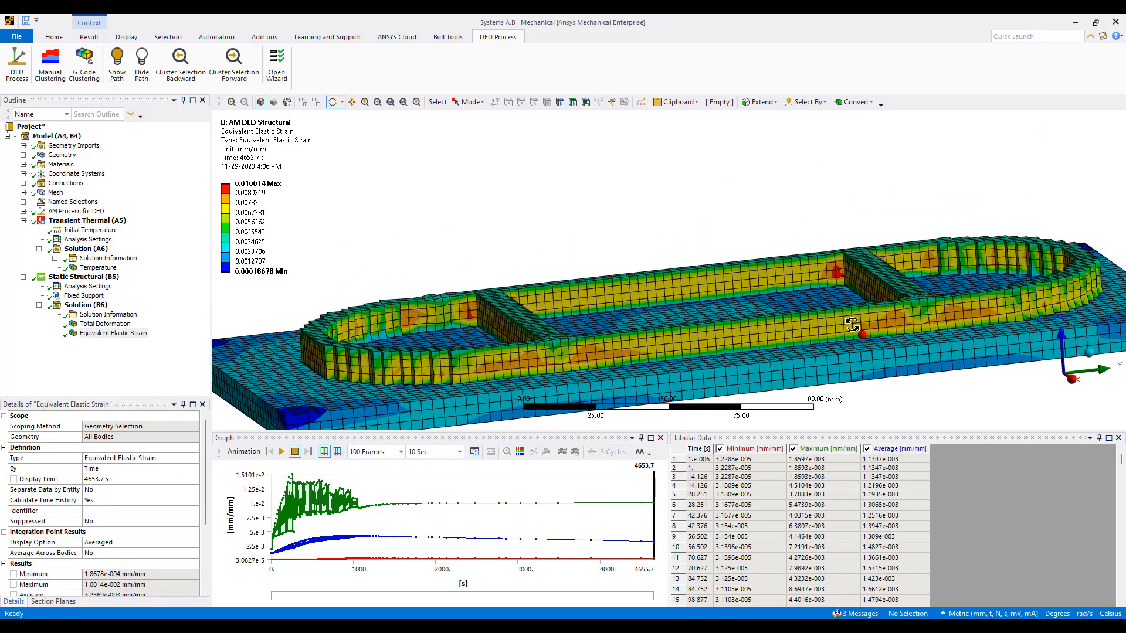
scroll(813, 363, "down", 1)
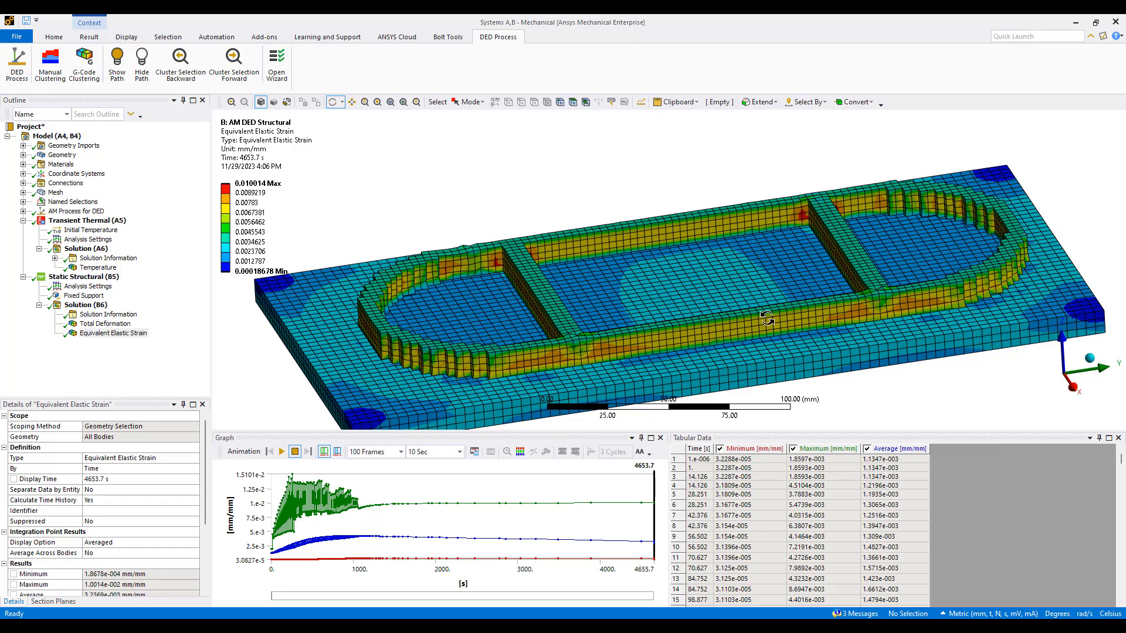
left_click_drag(799, 299, 782, 284)
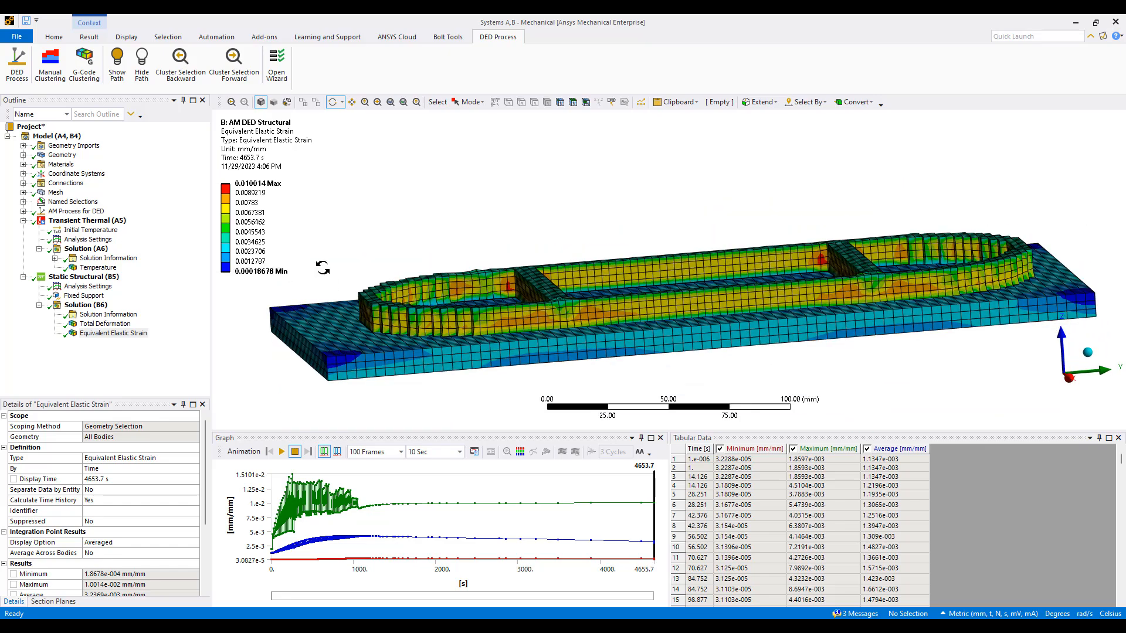
mouse_move(497, 328)
left_mouse_down()
mouse_move(511, 329)
mouse_move(514, 315)
left_mouse_up()
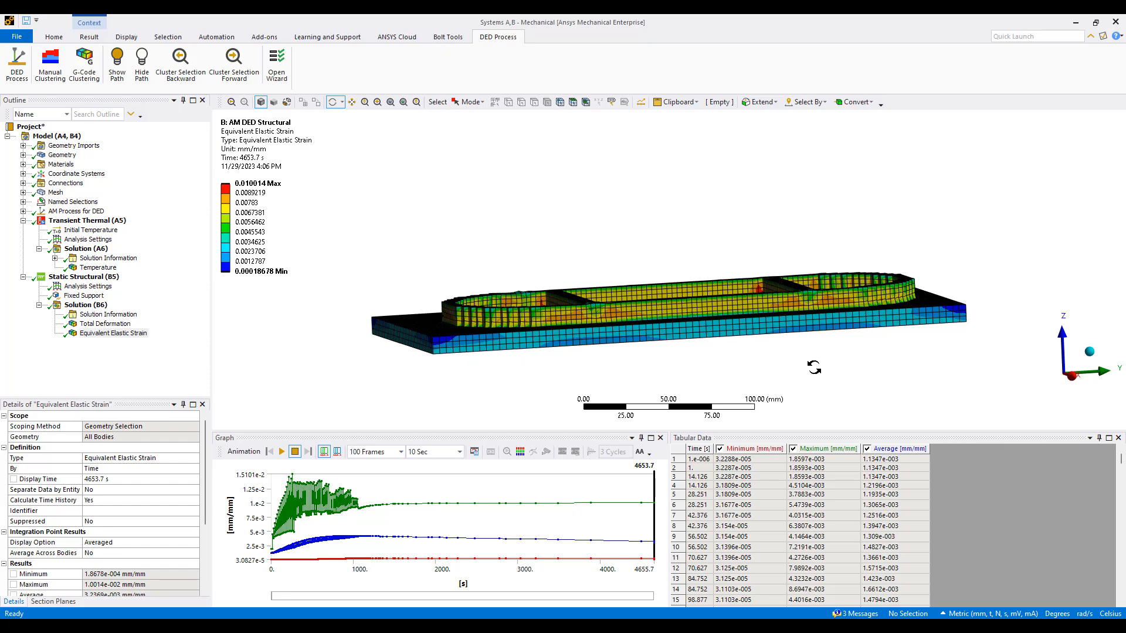
left_click_drag(476, 365, 584, 356)
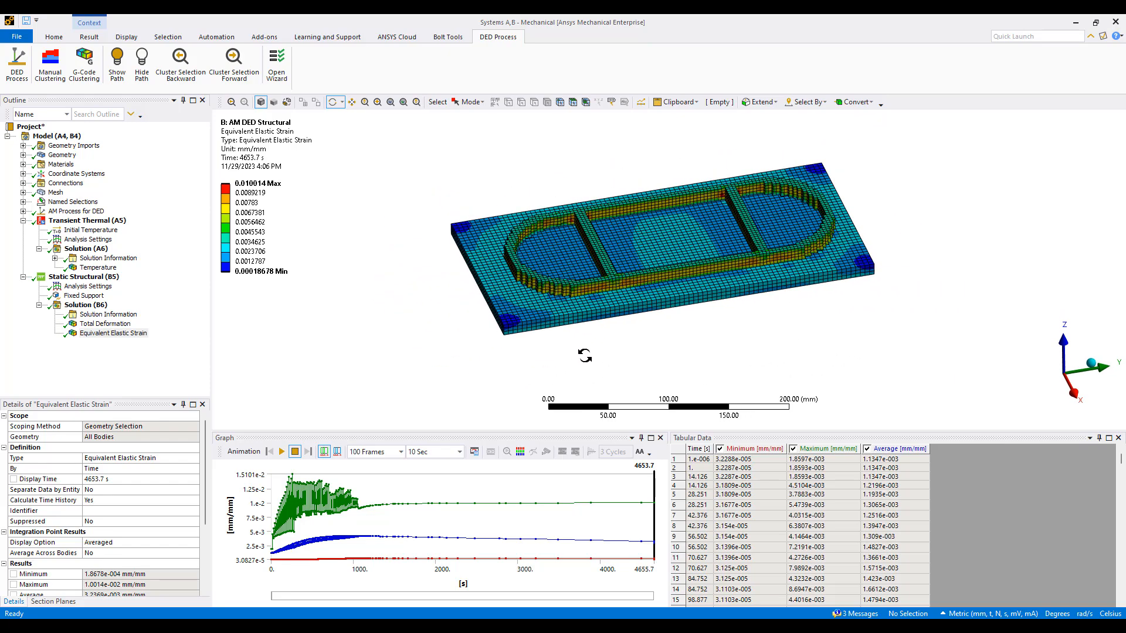